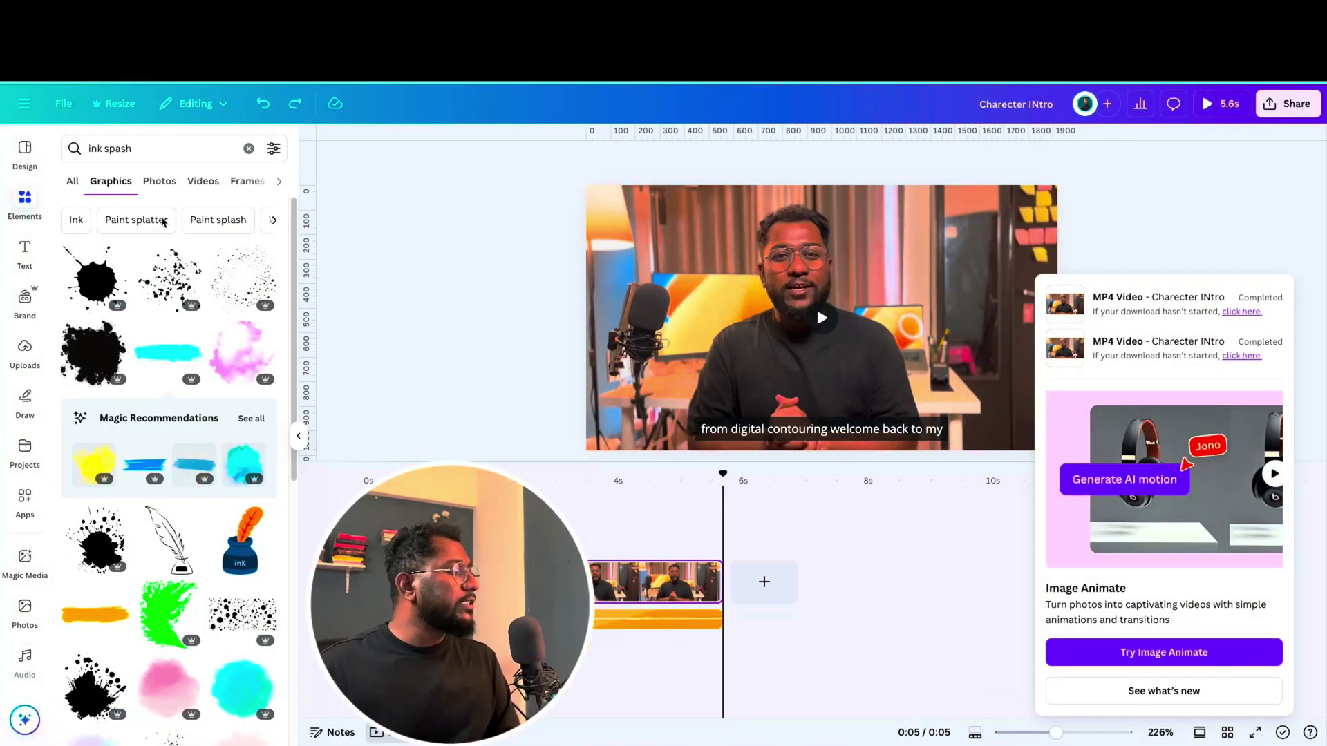
pyautogui.click(249, 150)
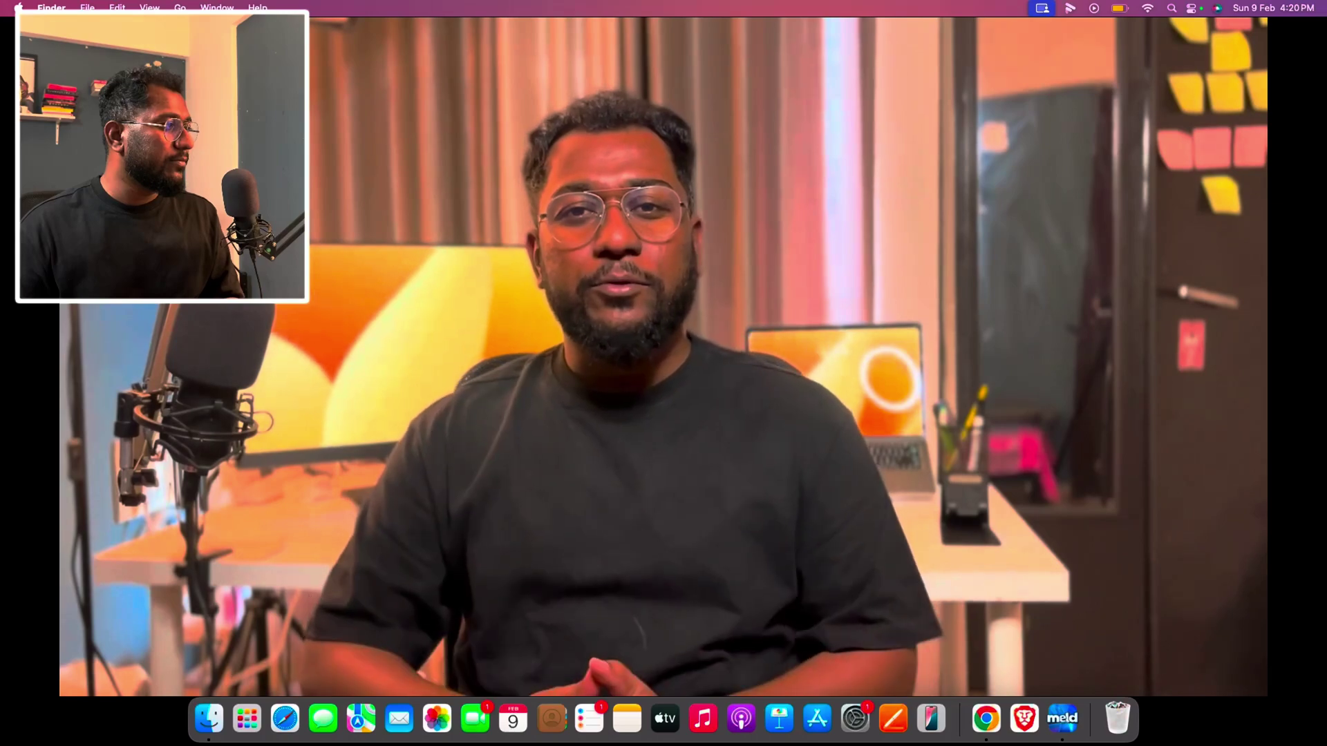
pyautogui.press('ctrl+super+f')
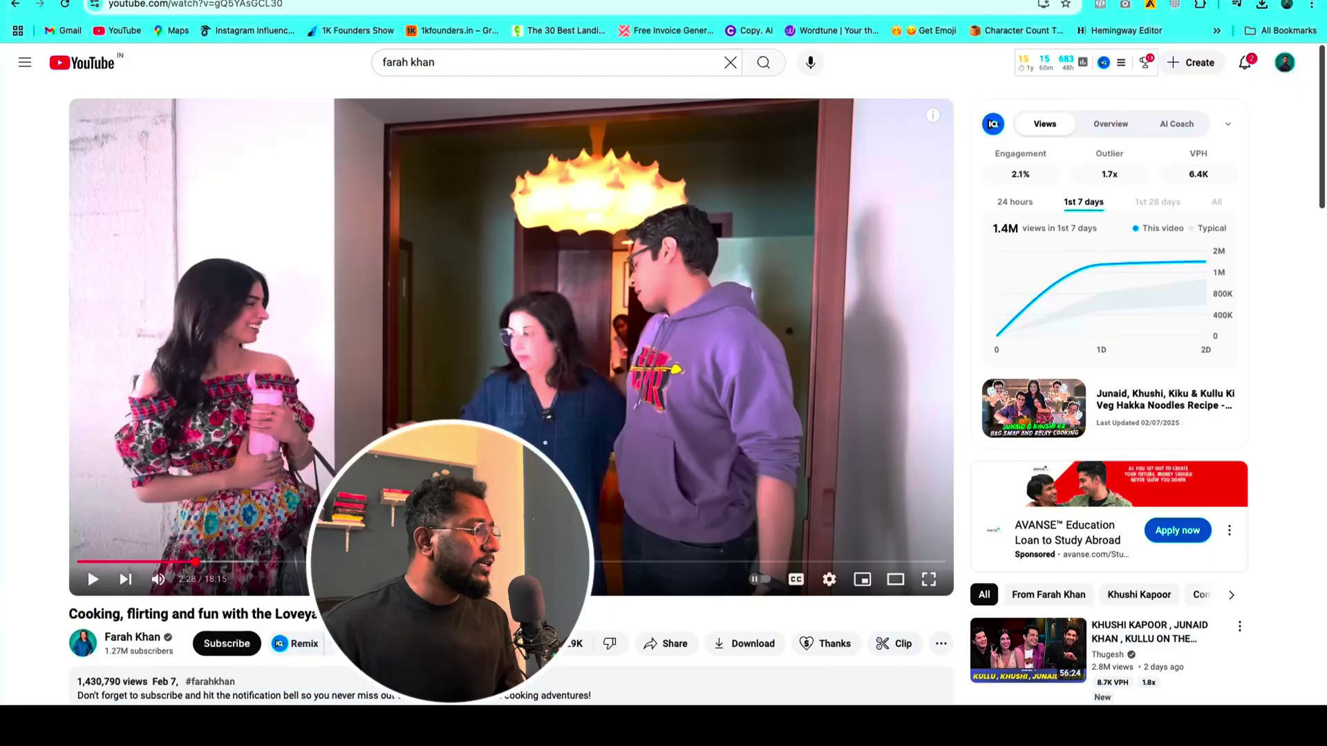
pyautogui.moveTo(195, 562); pyautogui.dragTo(195, 564)
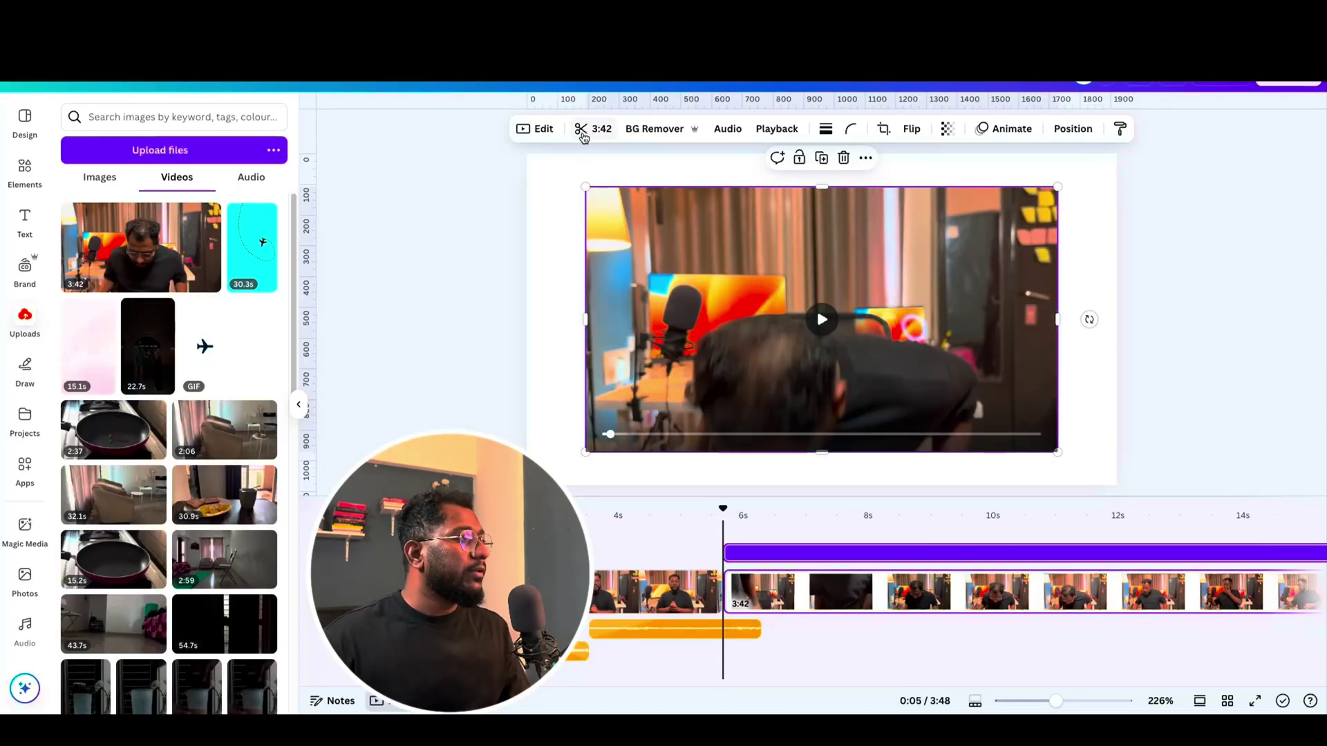
# Step: Trim the start of the 3:42 clip to where the man begins speaking and shorten the clip to 44.3 s
pyautogui.click(583, 129)
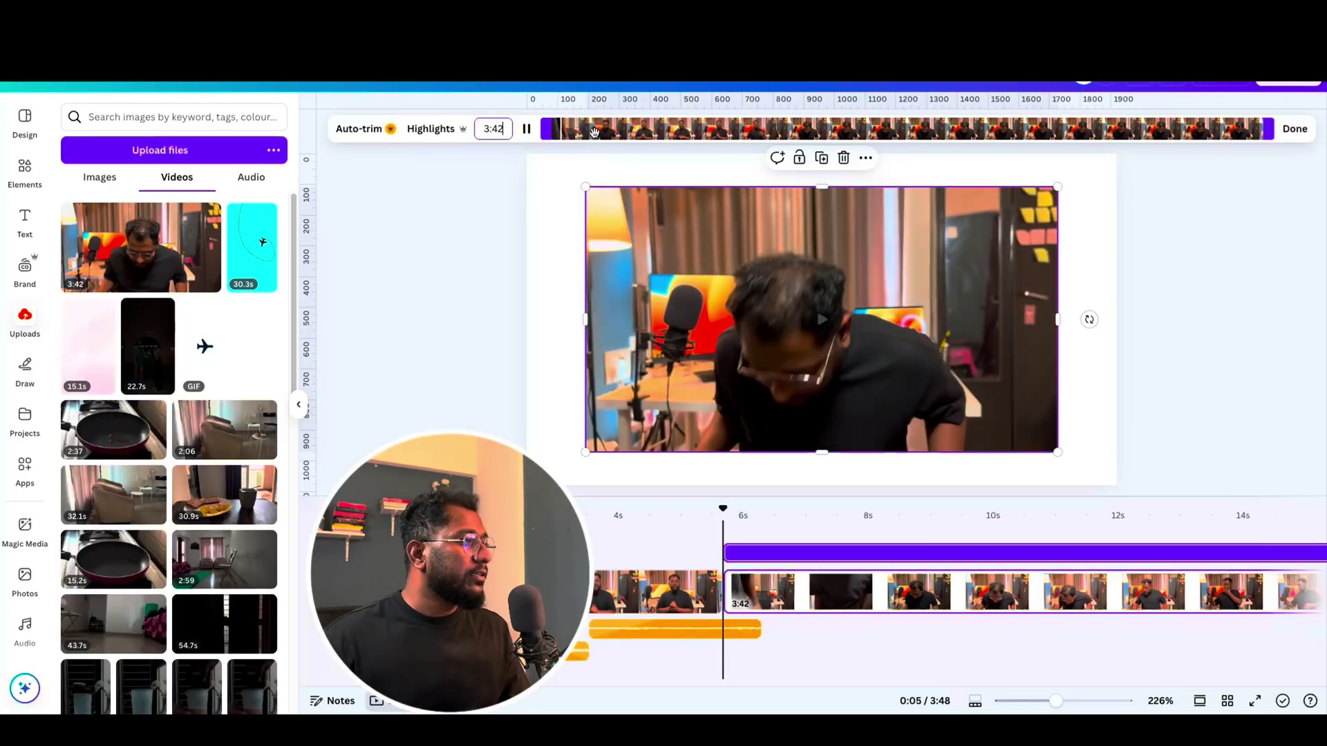
pyautogui.moveTo(553, 129); pyautogui.dragTo(587, 130)
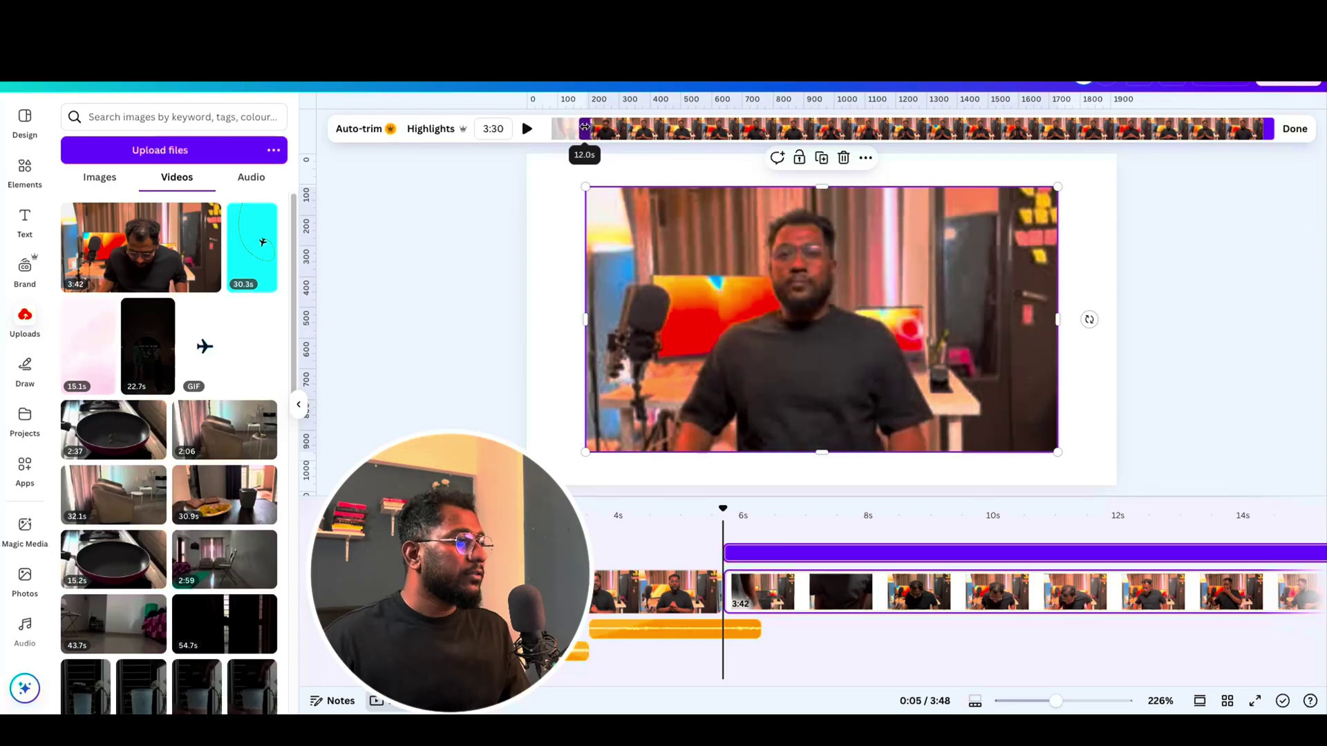
pyautogui.moveTo(1267, 130); pyautogui.dragTo(740, 137)
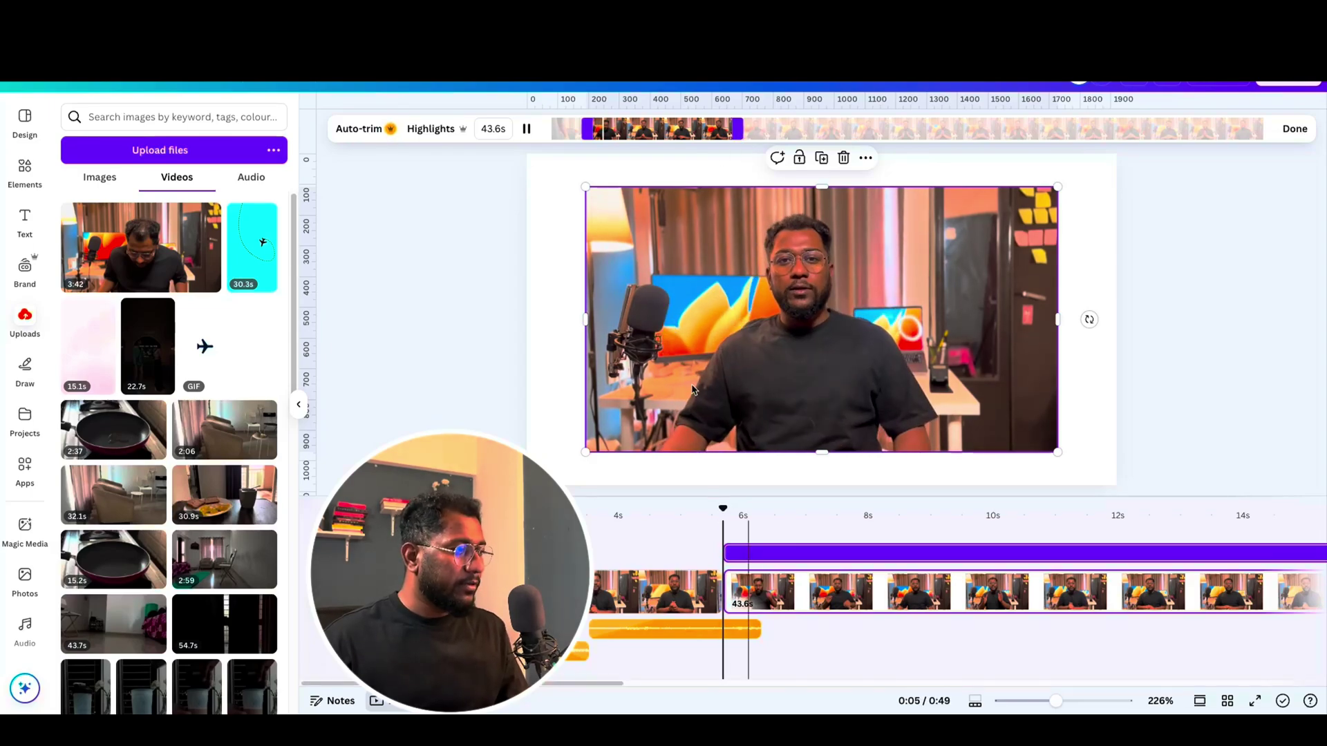
pyautogui.moveTo(597, 132); pyautogui.dragTo(622, 132)
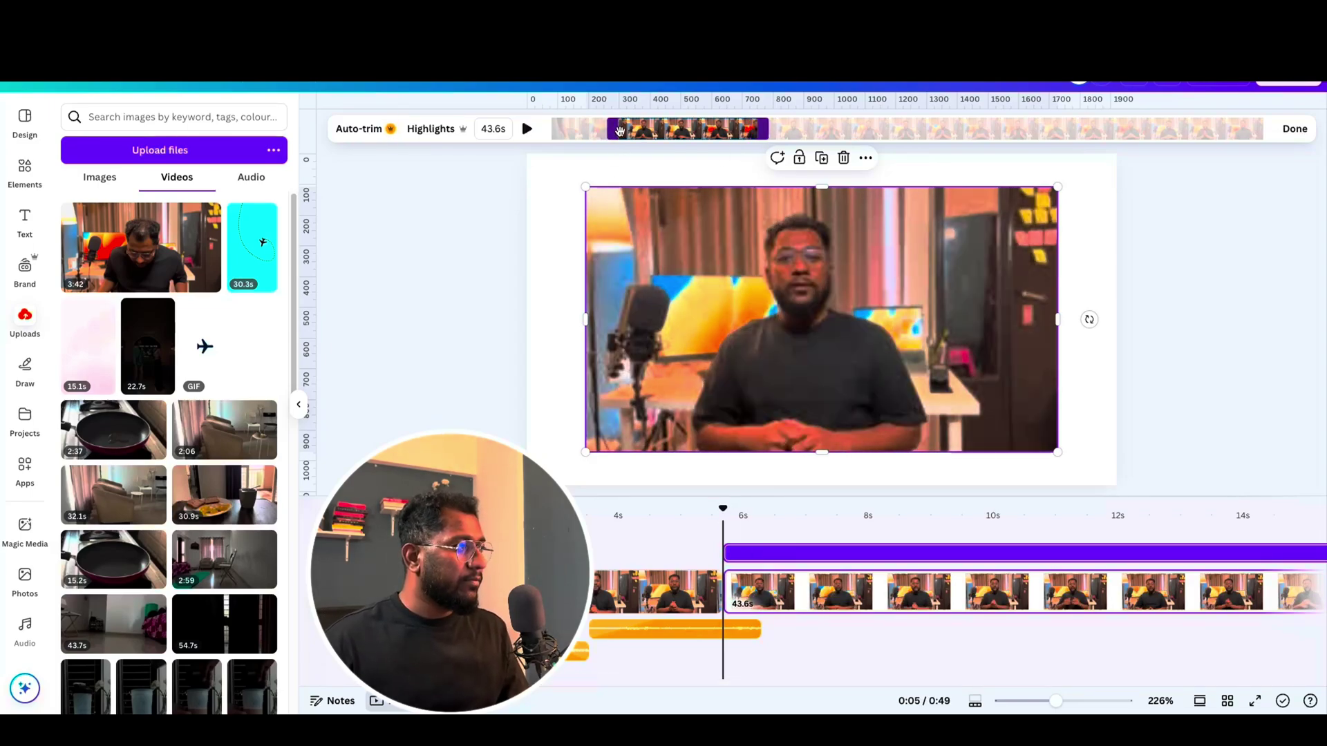
pyautogui.moveTo(612, 132); pyautogui.dragTo(612, 132)
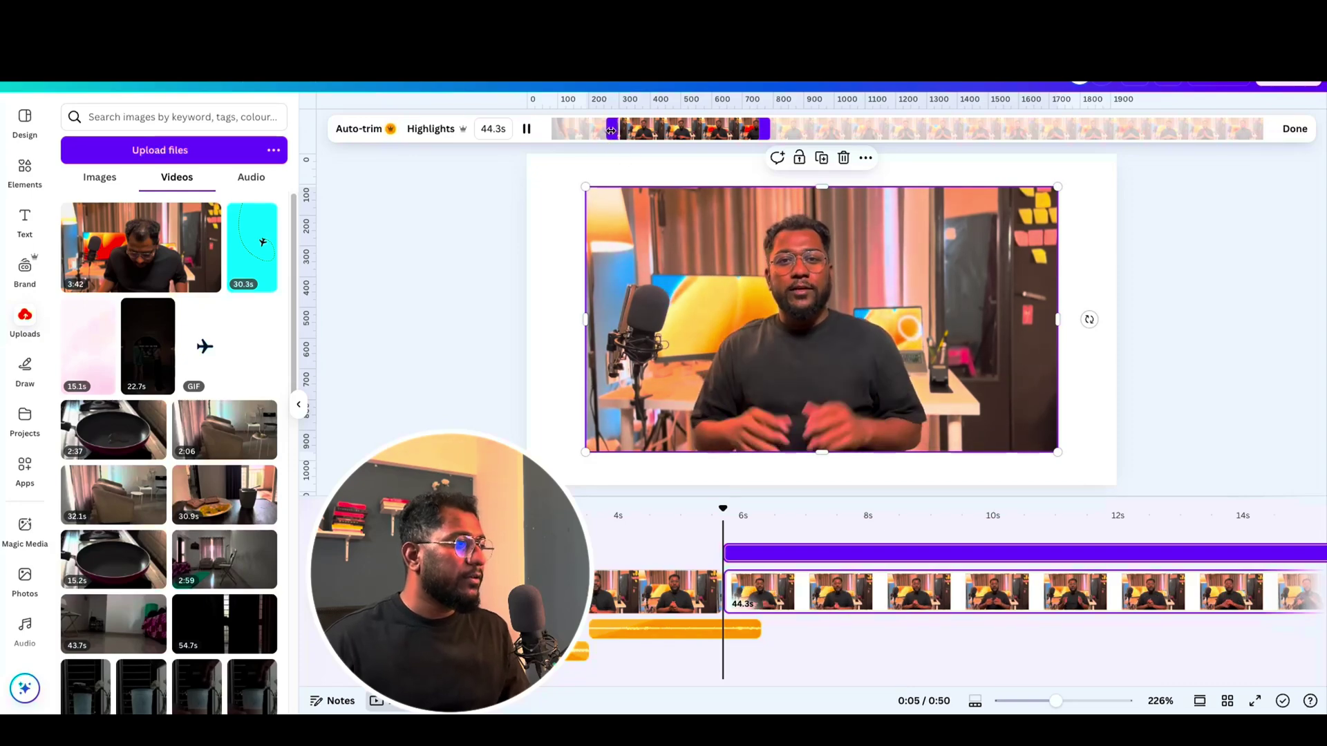
# Step: Cut the end of the trimmed clip so it lasts 4.2 s and make it fill the page
pyautogui.click(818, 311)
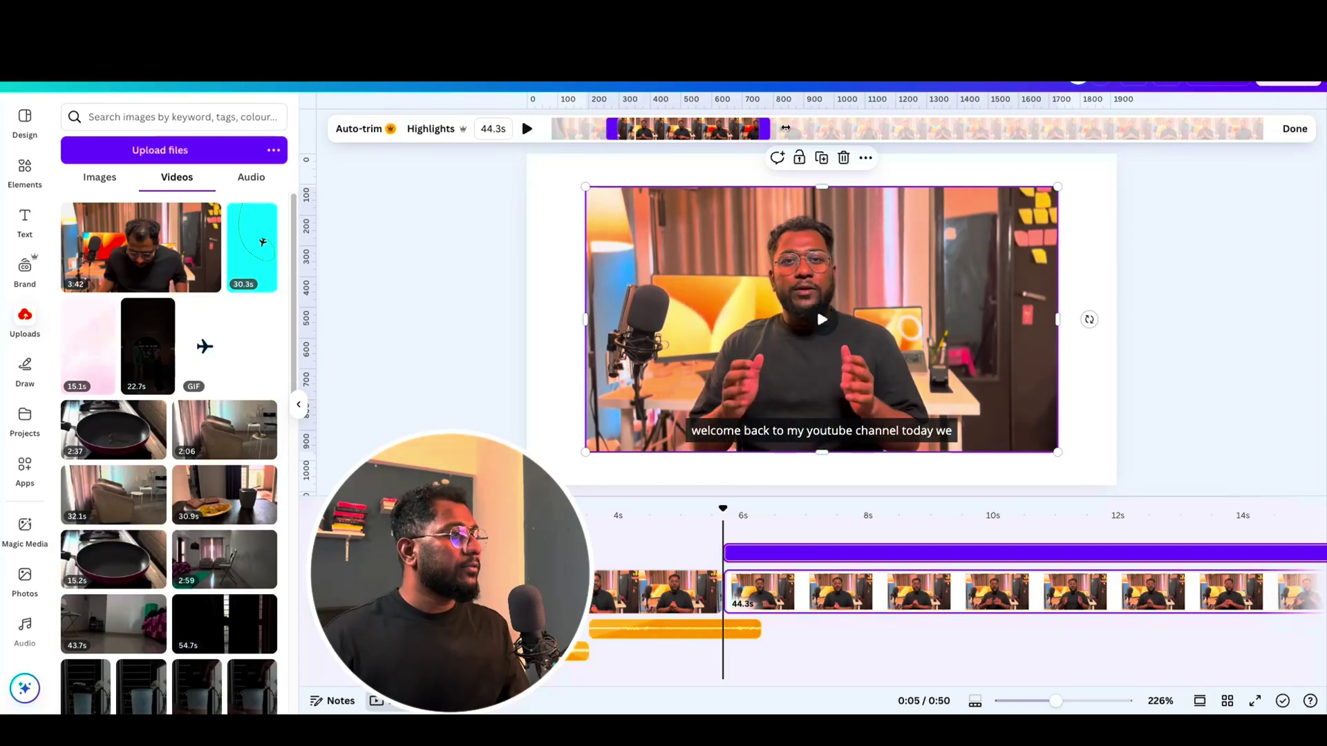
pyautogui.moveTo(769, 132); pyautogui.dragTo(626, 132)
pyautogui.click(815, 304)
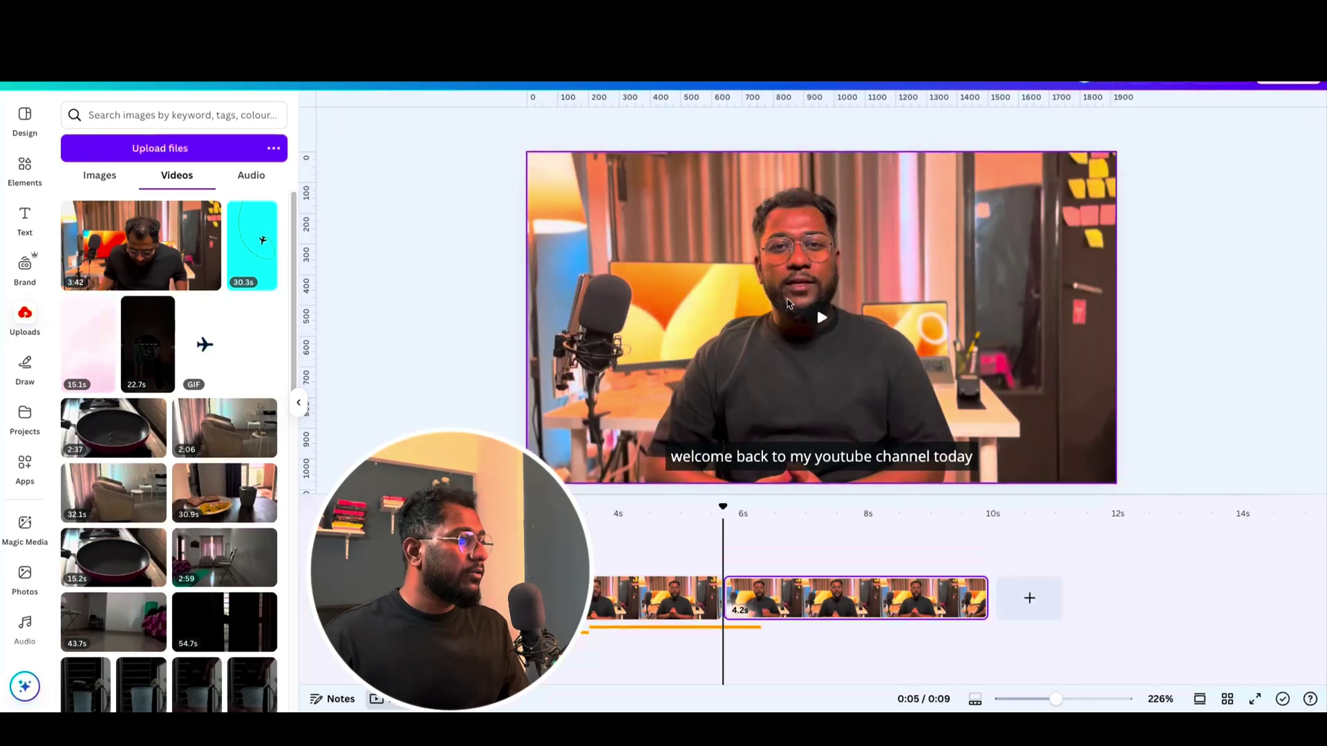
pyautogui.click(829, 328)
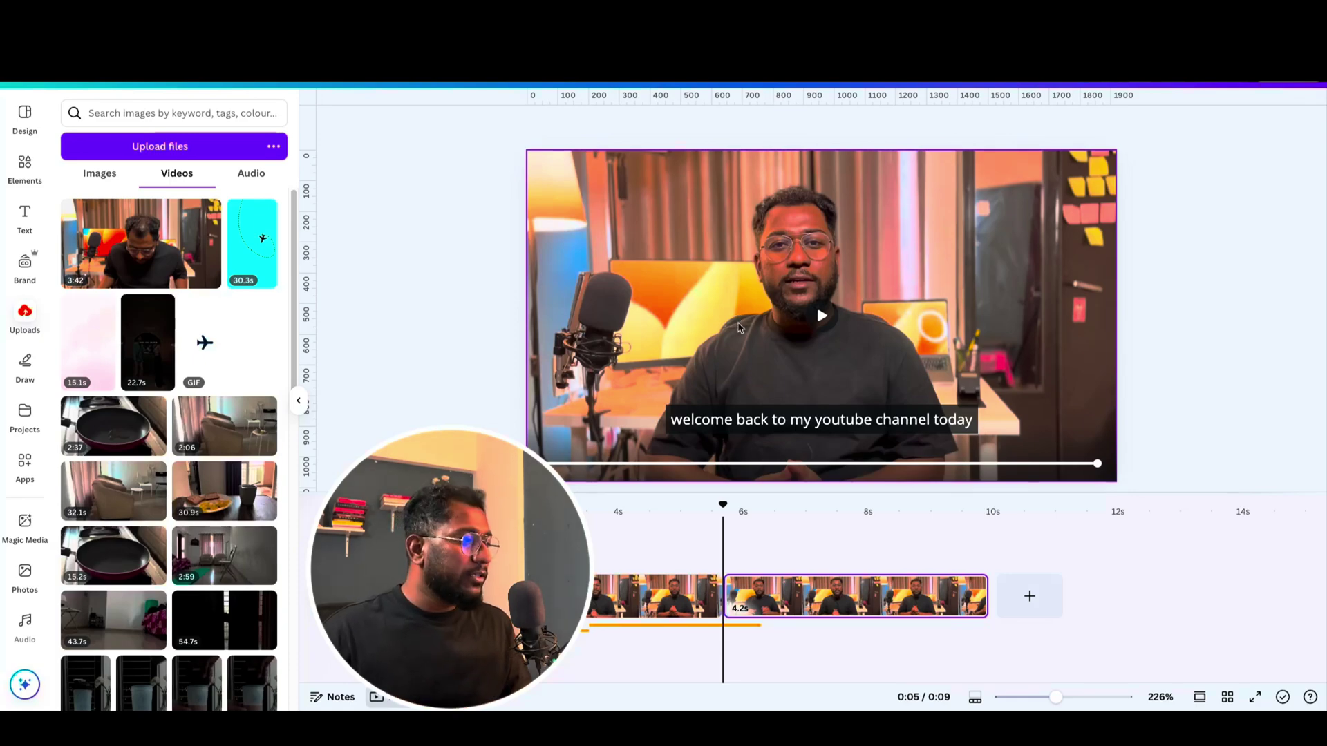
# Step: Split the 4.2 s clip at 0.6 s in the Copy of Charecter INtro design
pyautogui.click(718, 510)
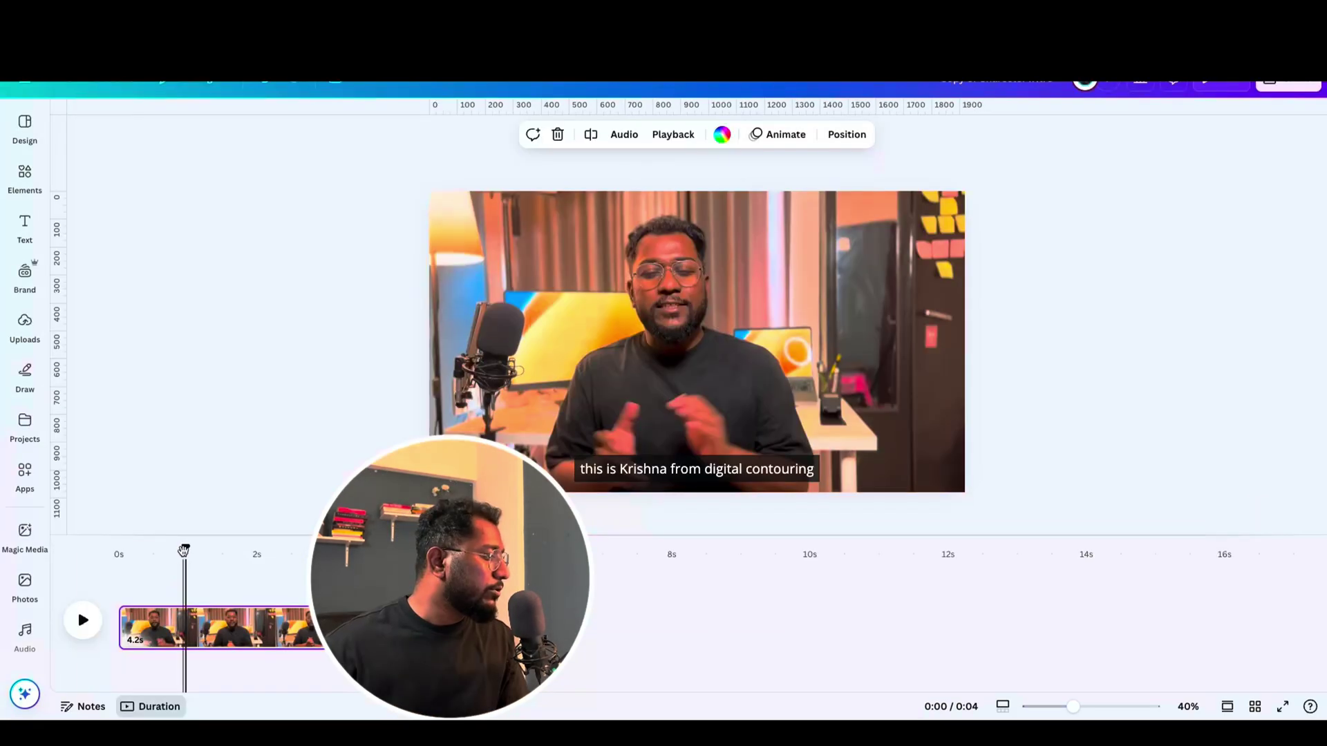
pyautogui.moveTo(184, 546); pyautogui.dragTo(113, 538)
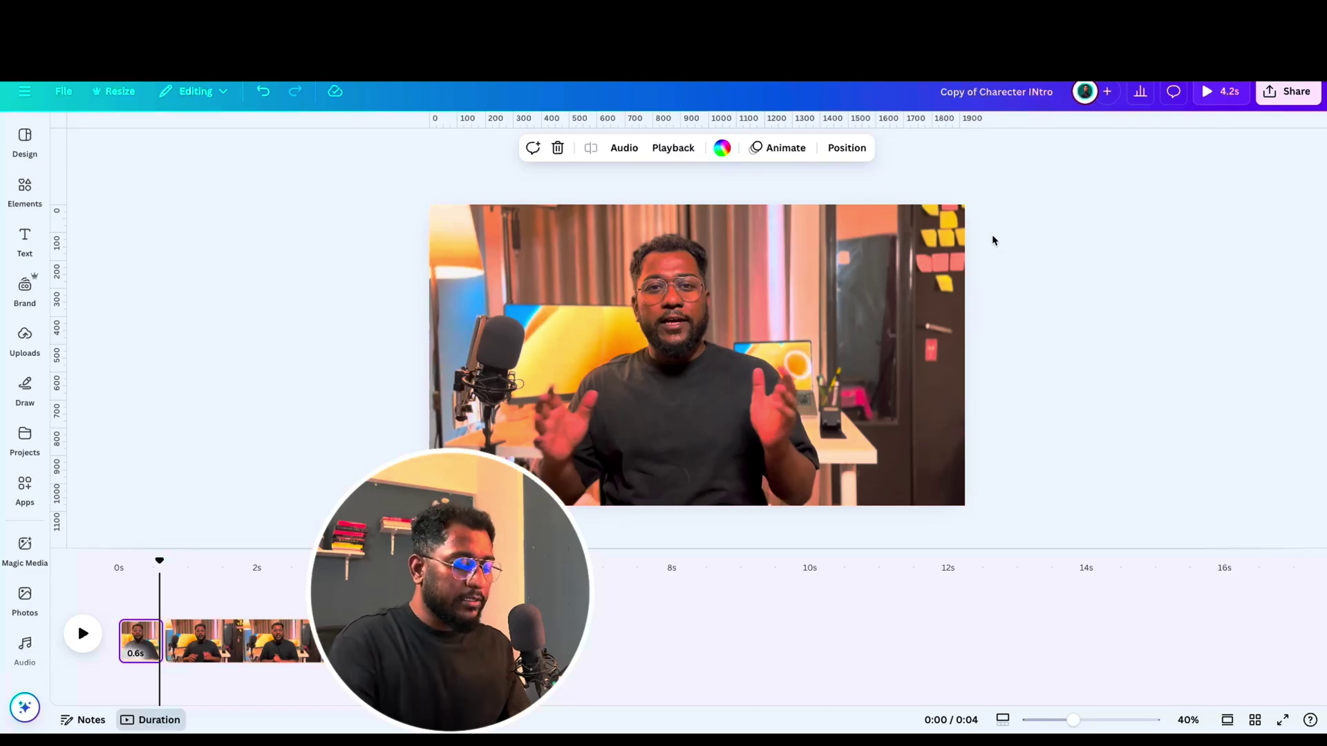
pyautogui.moveTo(427, 206); pyautogui.dragTo(966, 519)
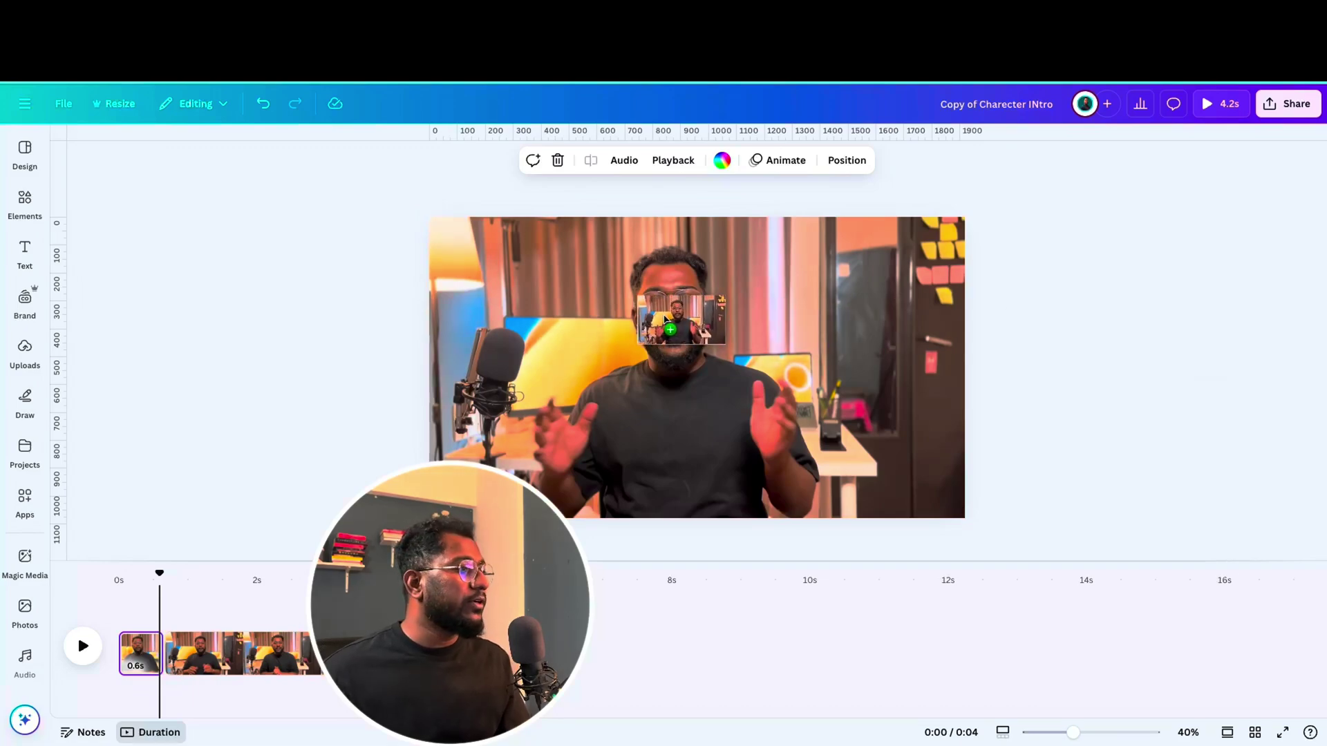
# Step: Set the design's download file type to PNG at size 2, giving 3,840 × 2,160 px
pyautogui.click(1288, 104)
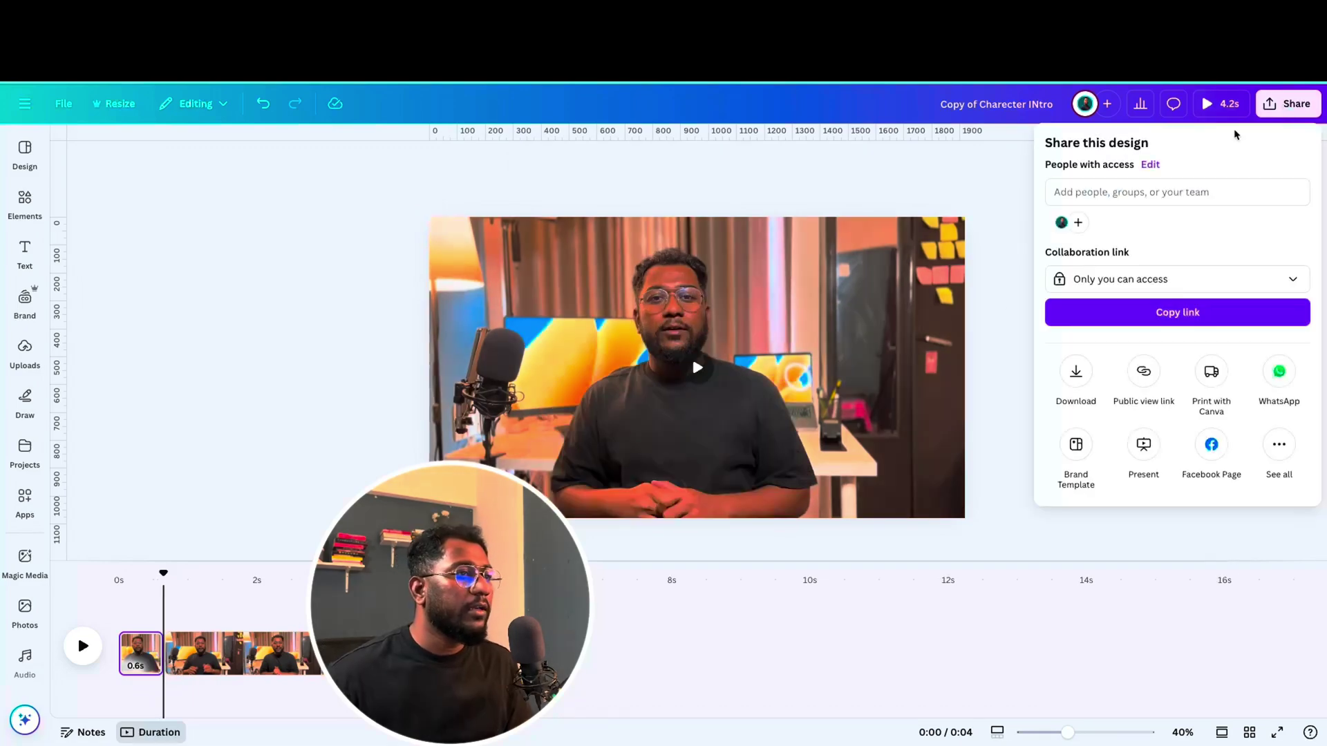
pyautogui.click(1076, 373)
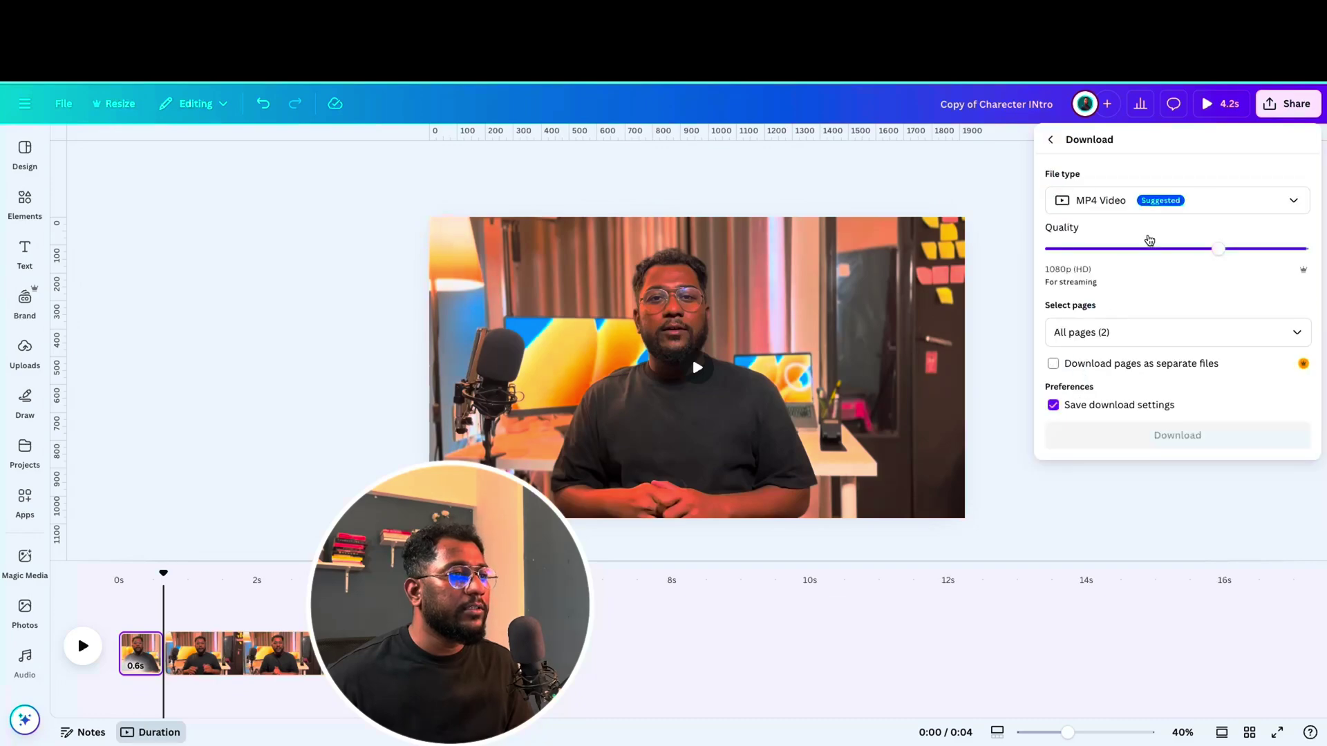
pyautogui.click(1151, 202)
pyautogui.click(1121, 279)
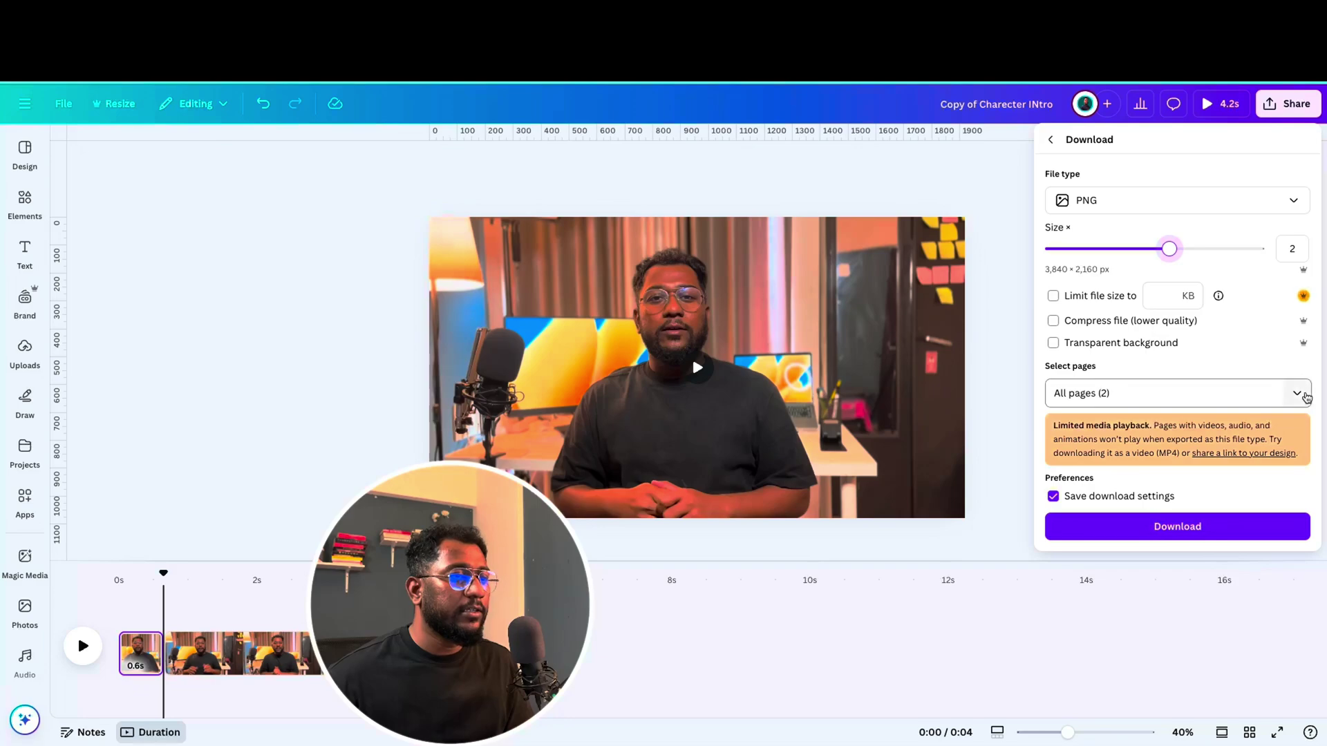
# Step: Limit the export to page 2, download it and save it as Copy of Charecter INtro in the Downloads folder
pyautogui.click(1305, 395)
pyautogui.click(1149, 487)
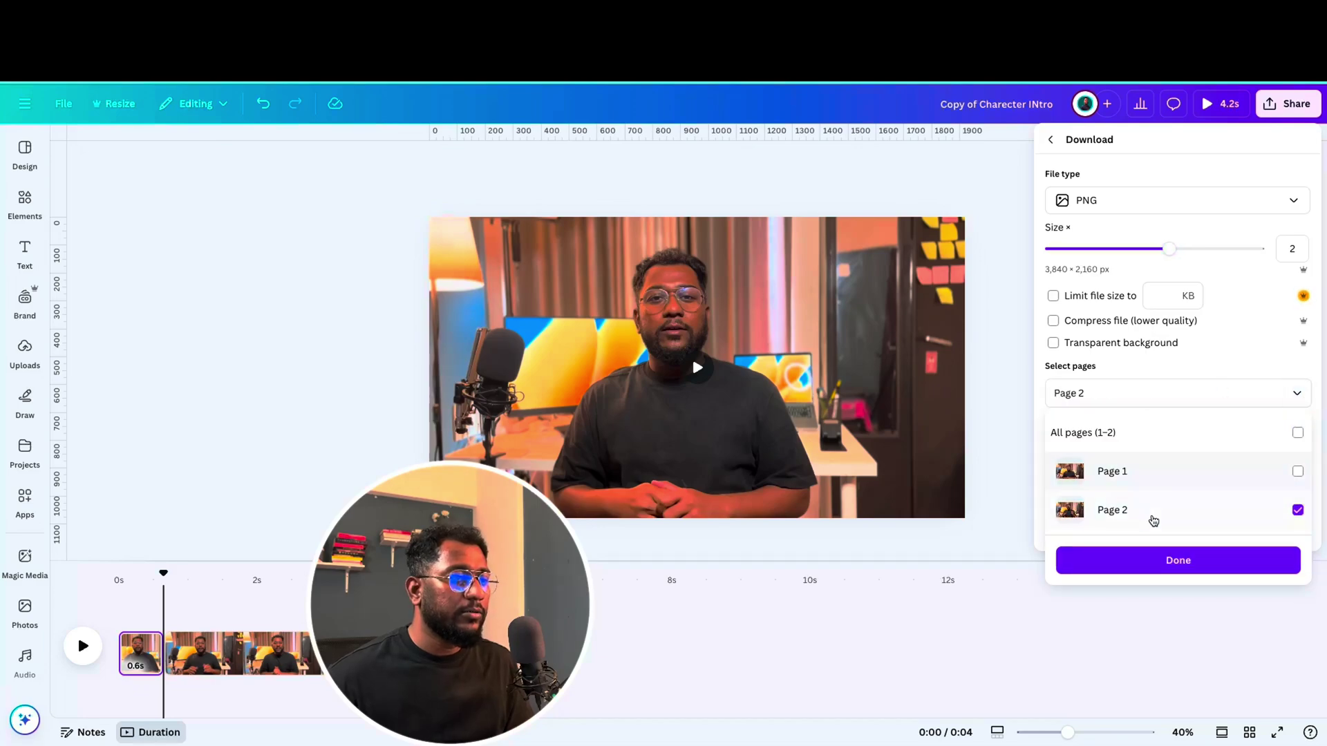
pyautogui.click(1152, 514)
pyautogui.click(1153, 519)
pyautogui.click(1169, 562)
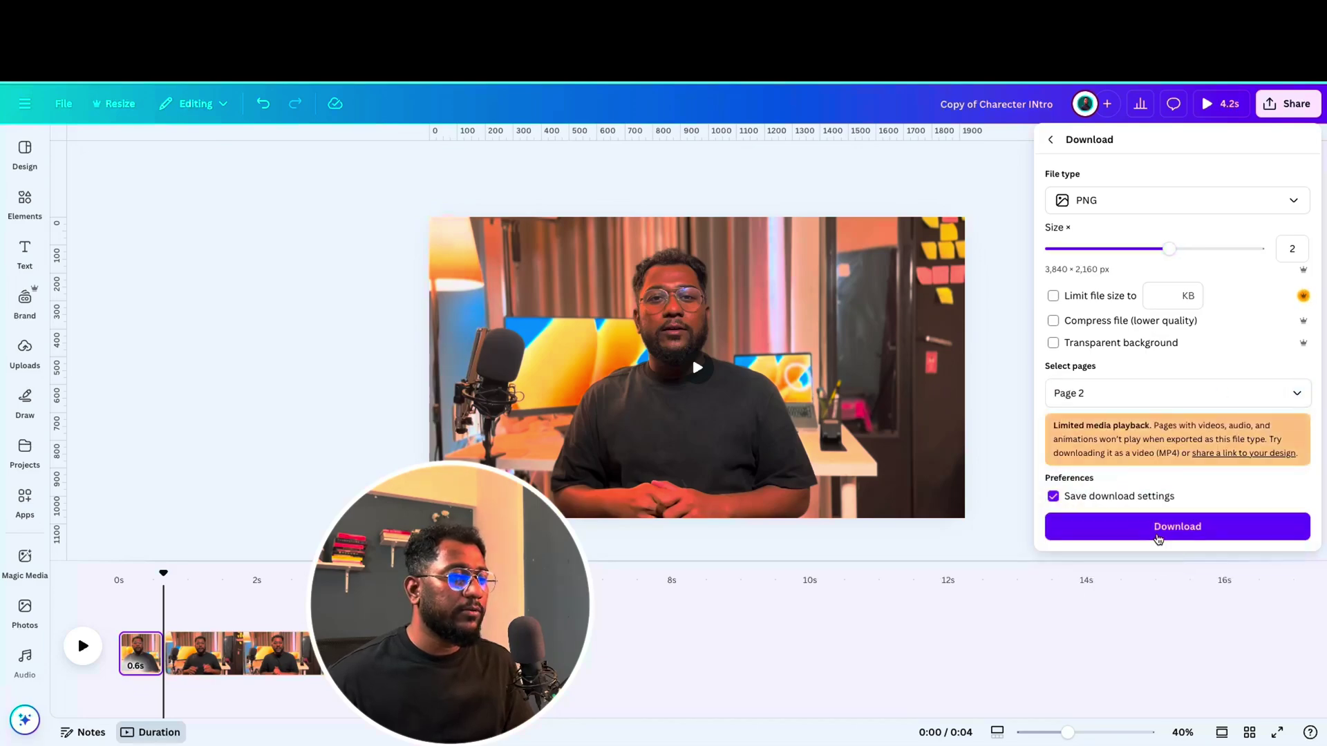
pyautogui.click(1152, 532)
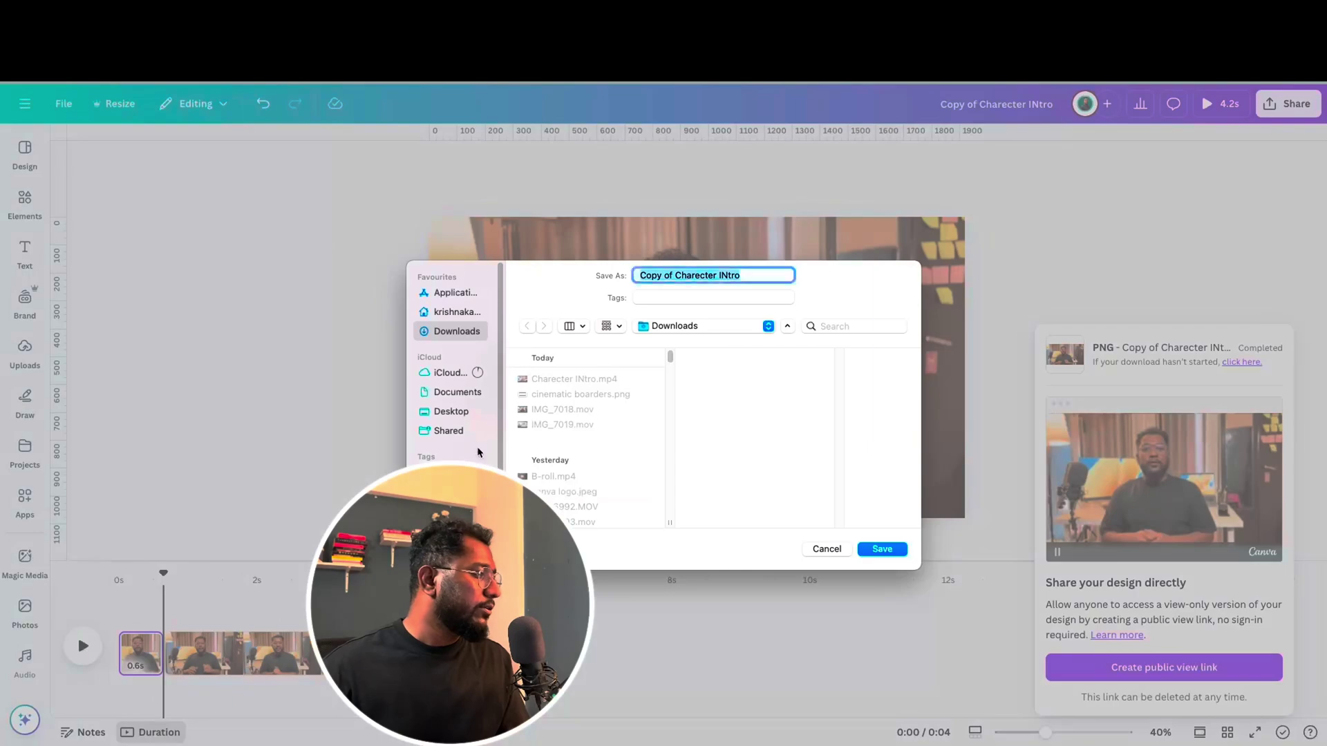
pyautogui.click(880, 547)
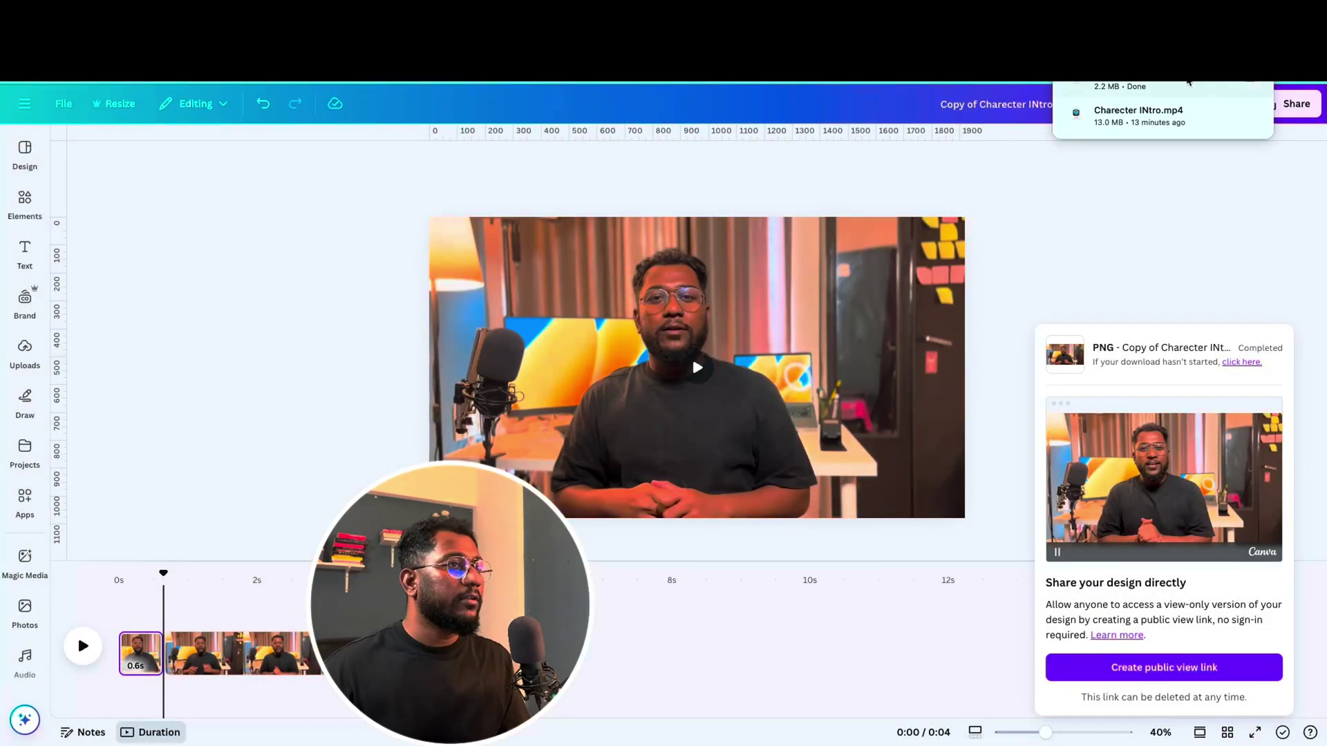
# Step: Place the exported still frame on the first page, delete its duplicate copy and move the remaining one to the page's upper-left area
pyautogui.moveTo(23, 222); pyautogui.dragTo(110, 281)
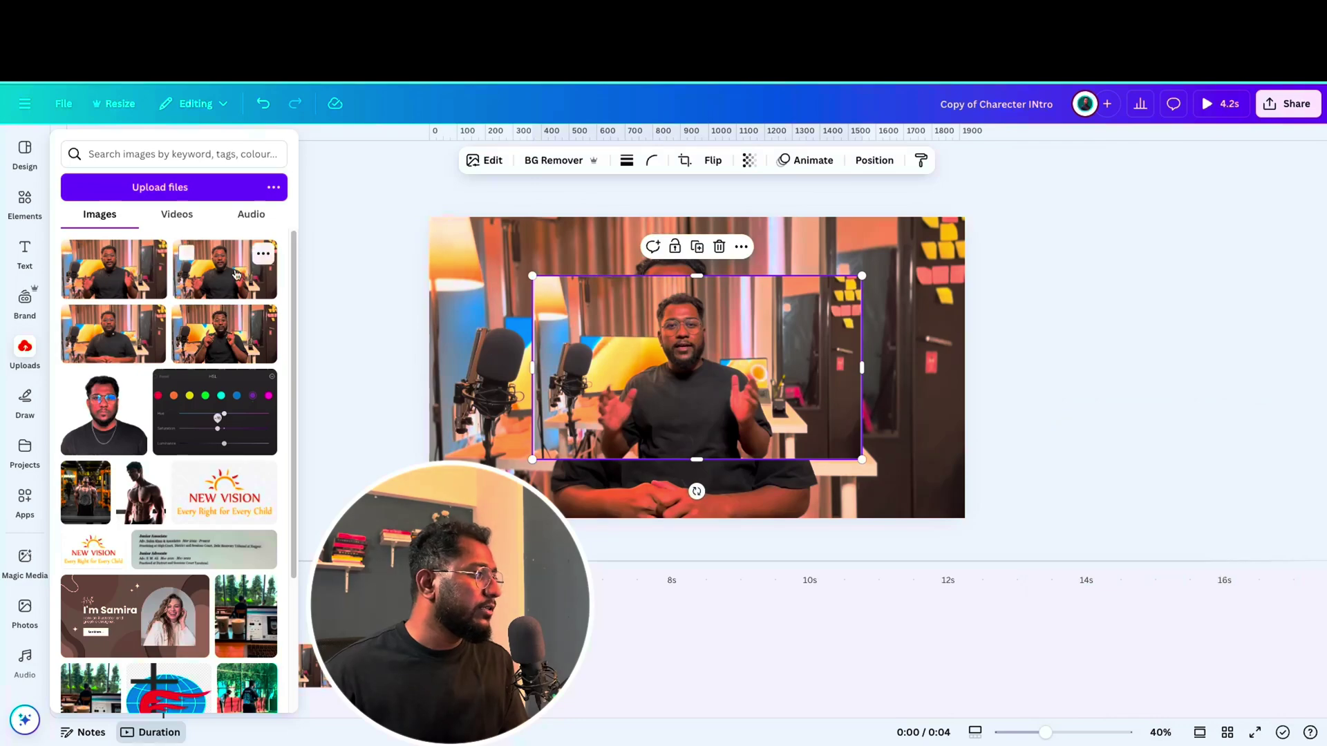
pyautogui.moveTo(677, 387); pyautogui.dragTo(893, 400)
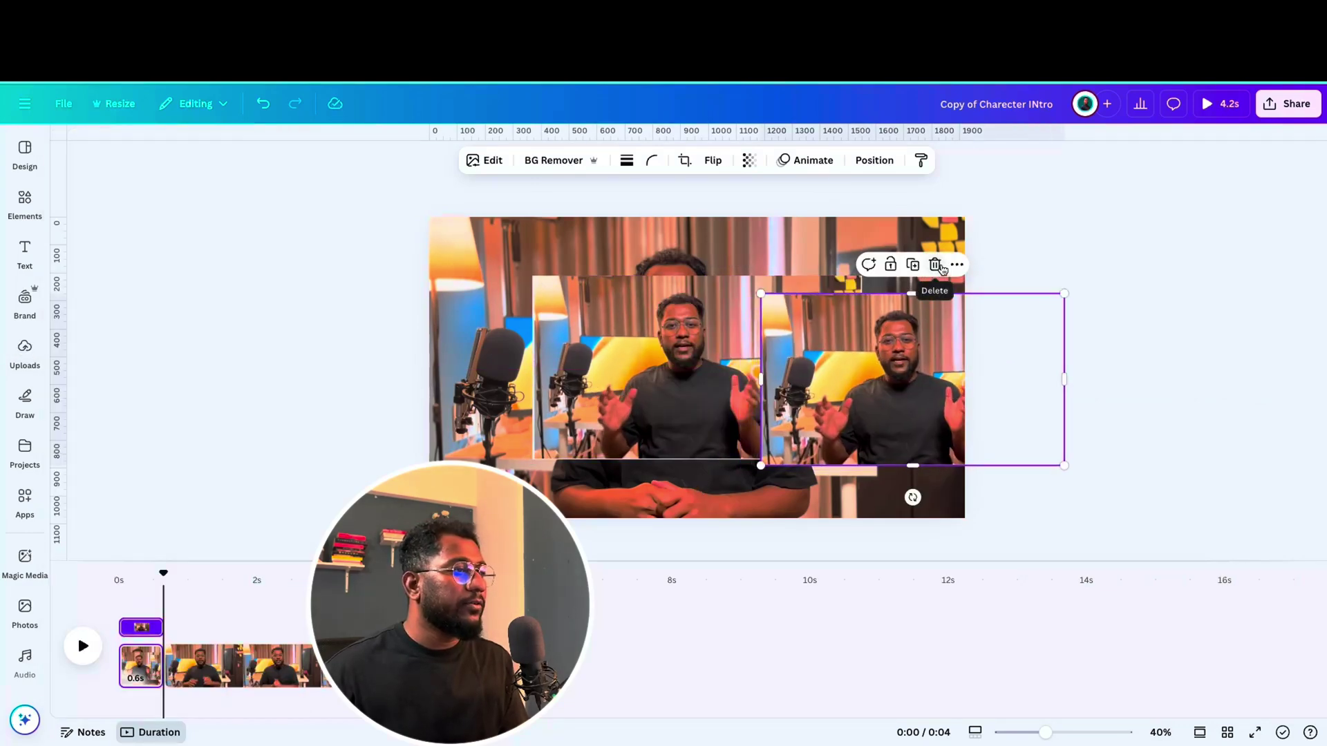
pyautogui.press('Delete')
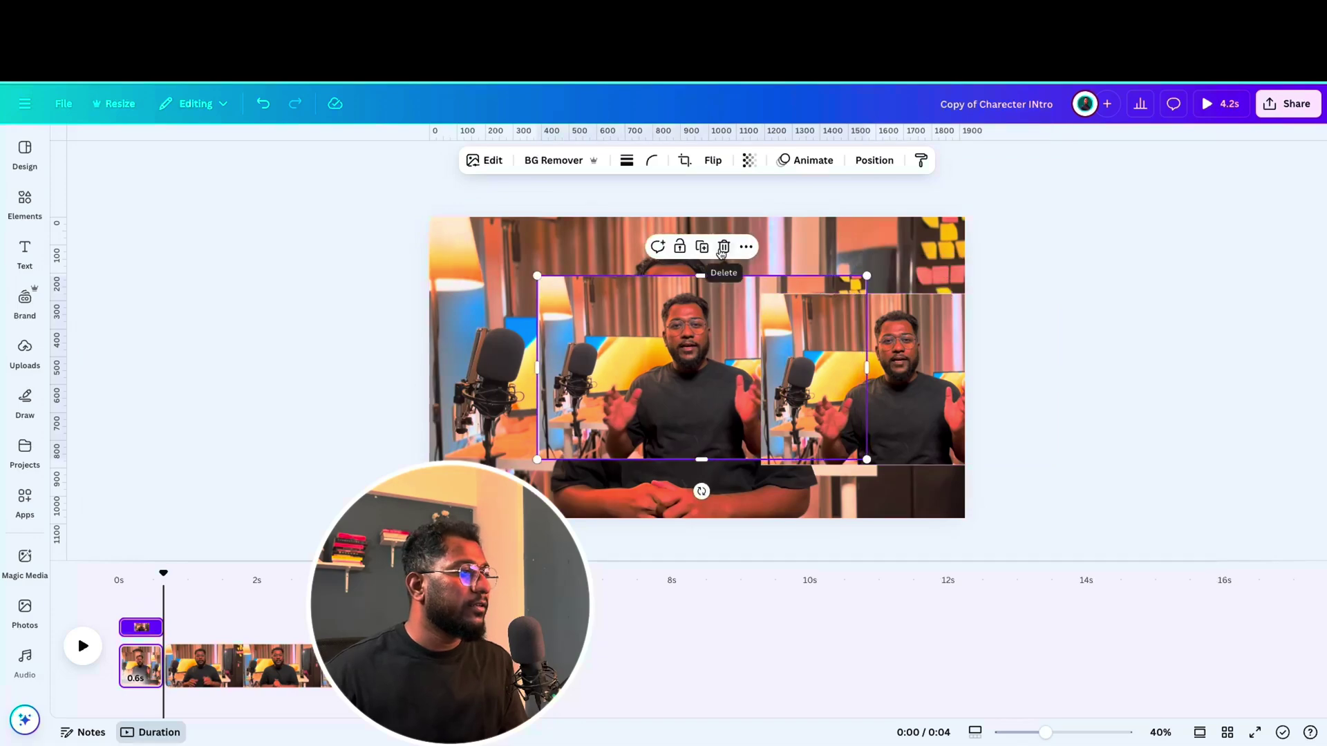
pyautogui.click(721, 244)
pyautogui.click(517, 323)
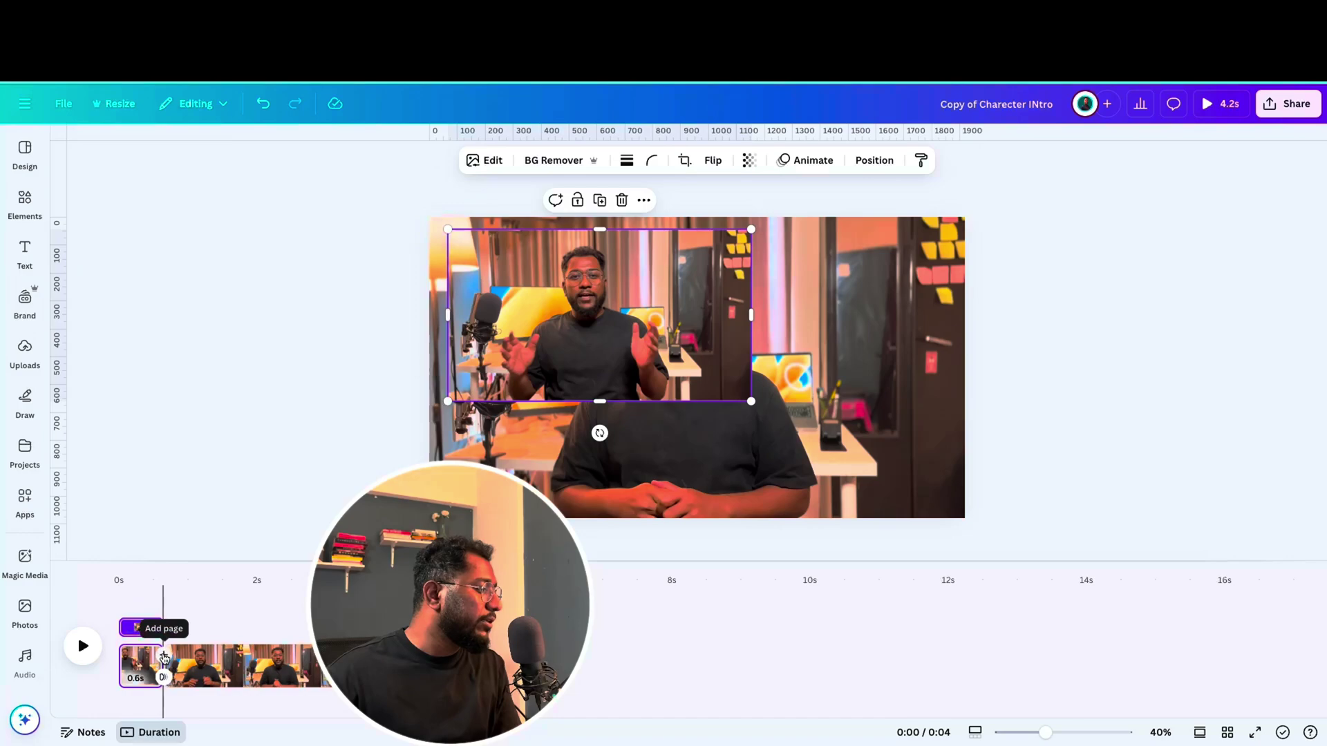
# Step: Add a blank page between the 0.6 s clip and the rest of the video
pyautogui.click(163, 653)
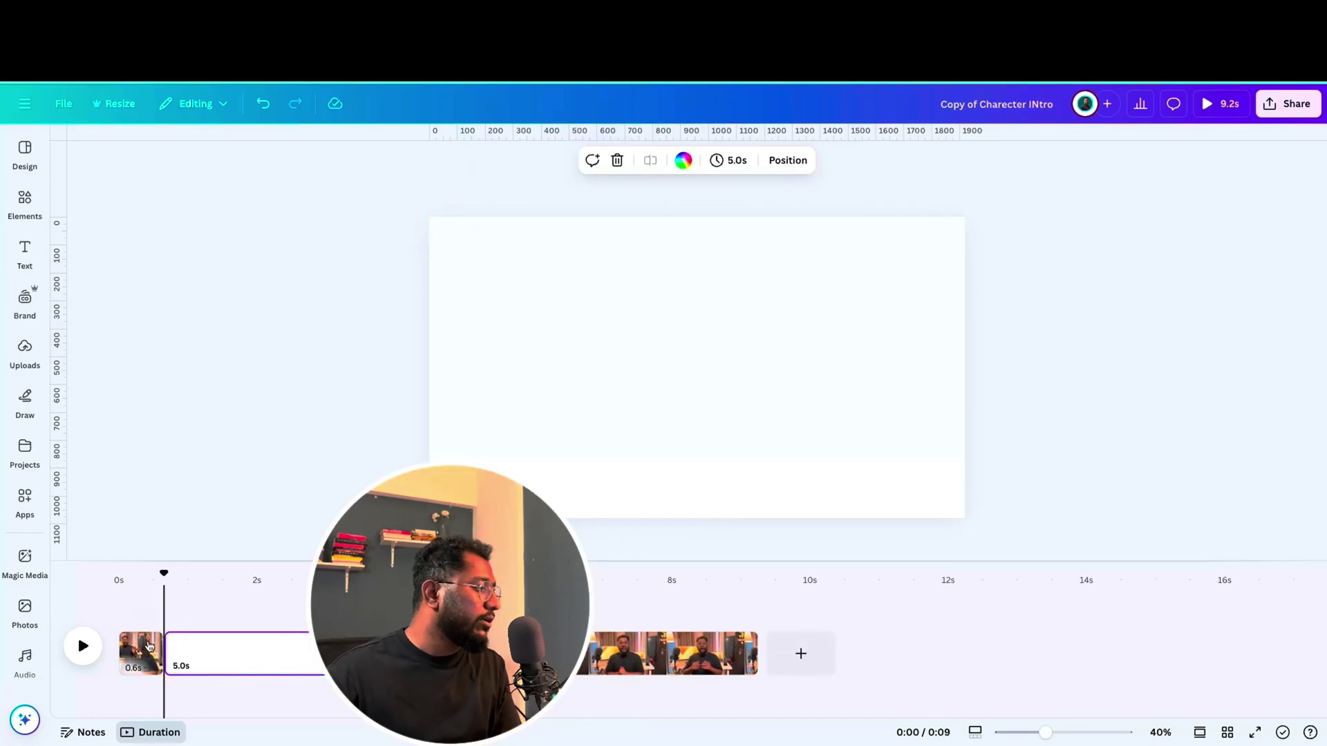
pyautogui.rightClick(142, 653)
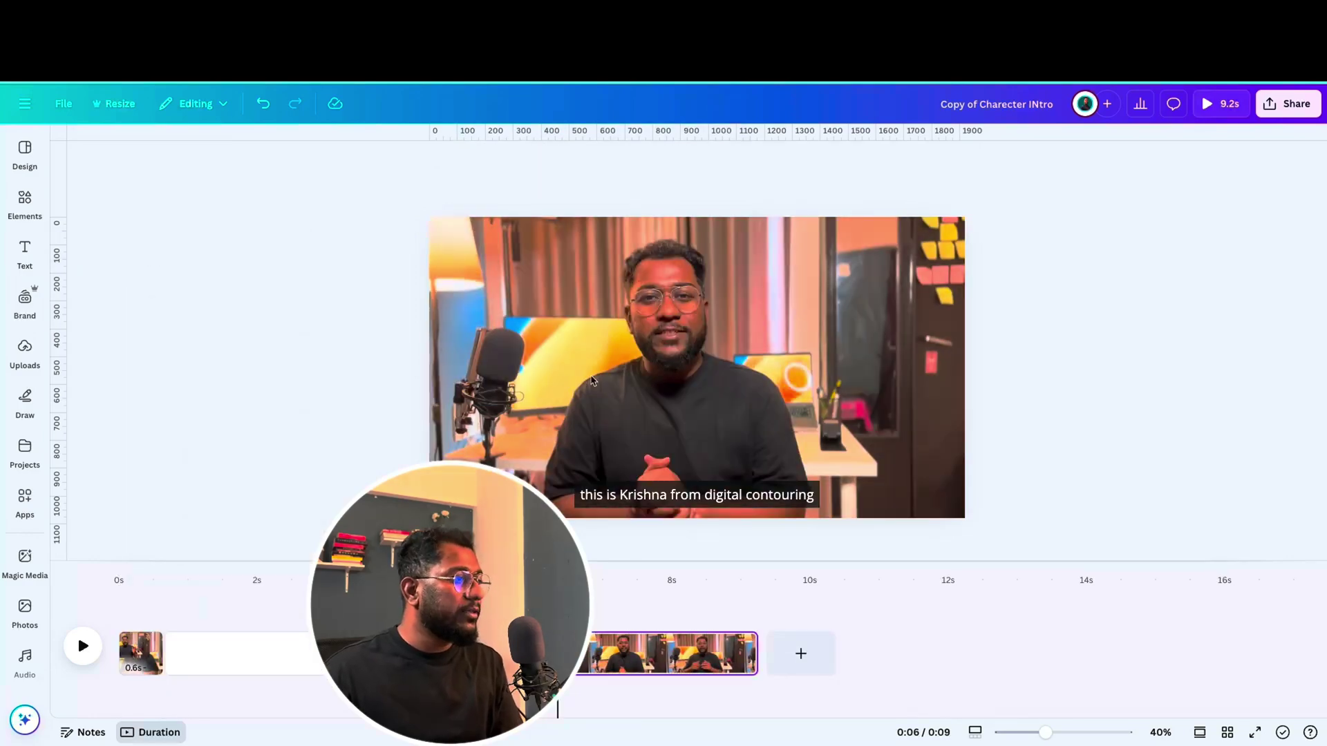
pyautogui.click(197, 653)
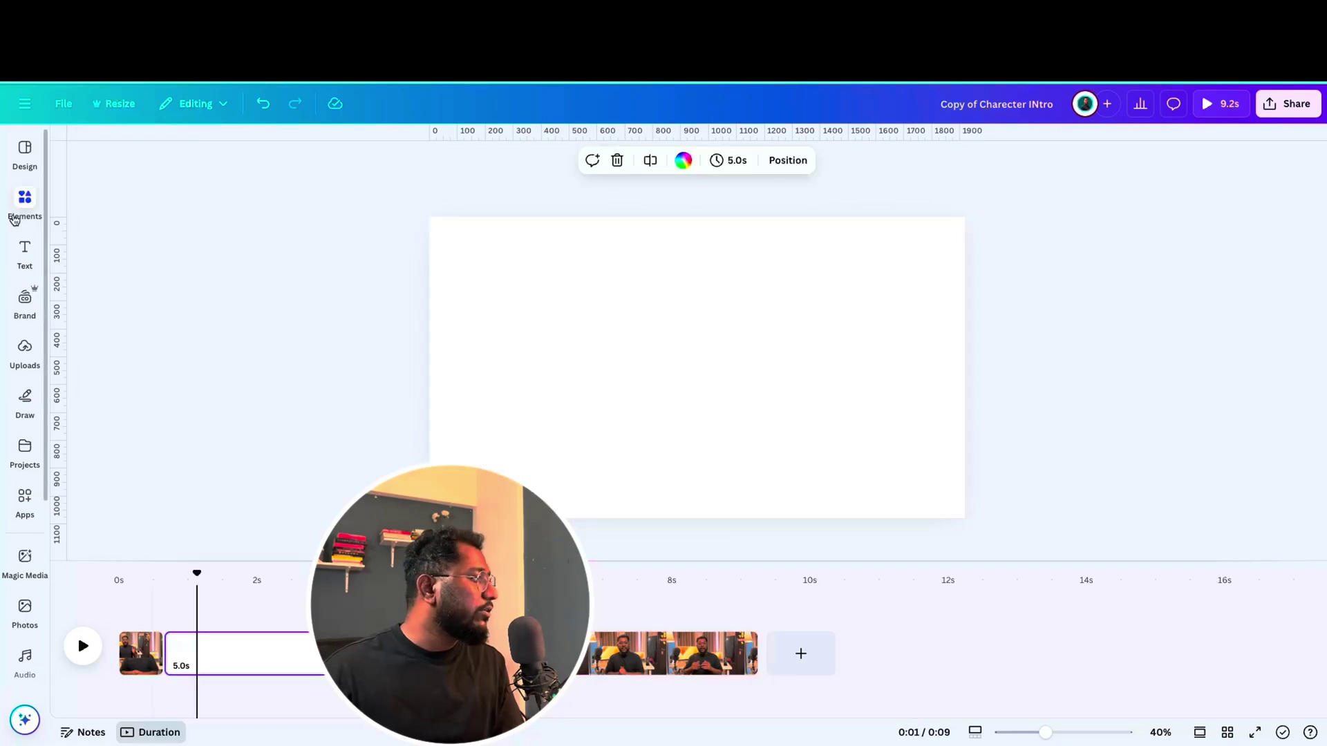
# Step: Insert the uploaded still frame on the blank page, align it to the page's upper-left corner and enlarge it to fill the page
pyautogui.click(25, 200)
pyautogui.click(27, 344)
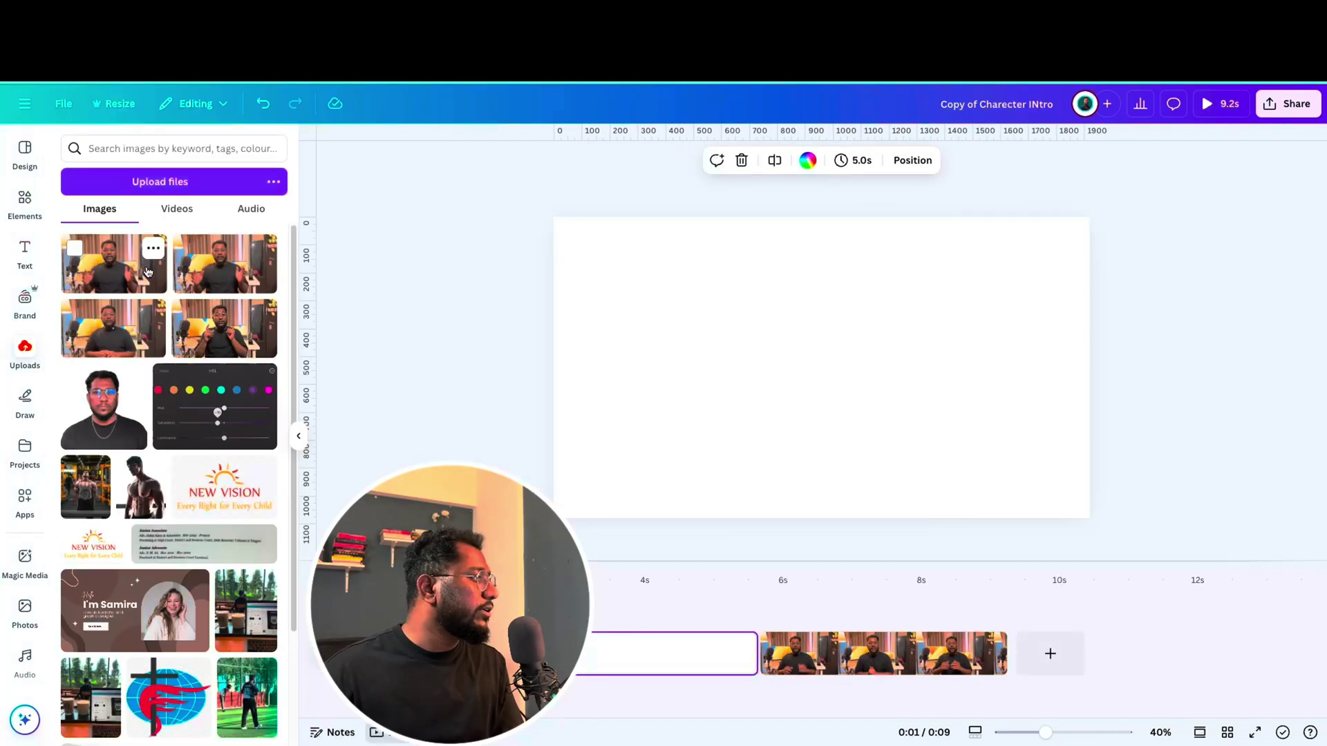
pyautogui.click(224, 275)
pyautogui.click(761, 294)
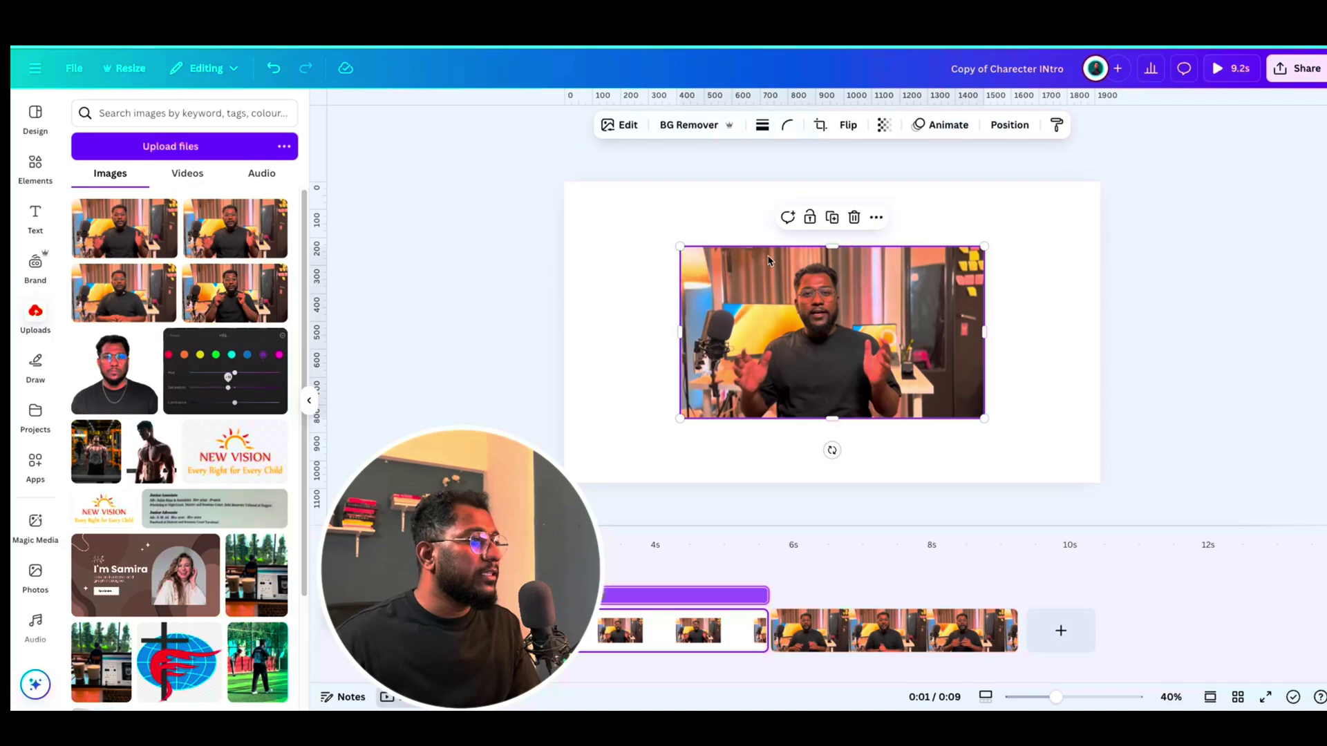
pyautogui.moveTo(679, 192); pyautogui.dragTo(667, 207)
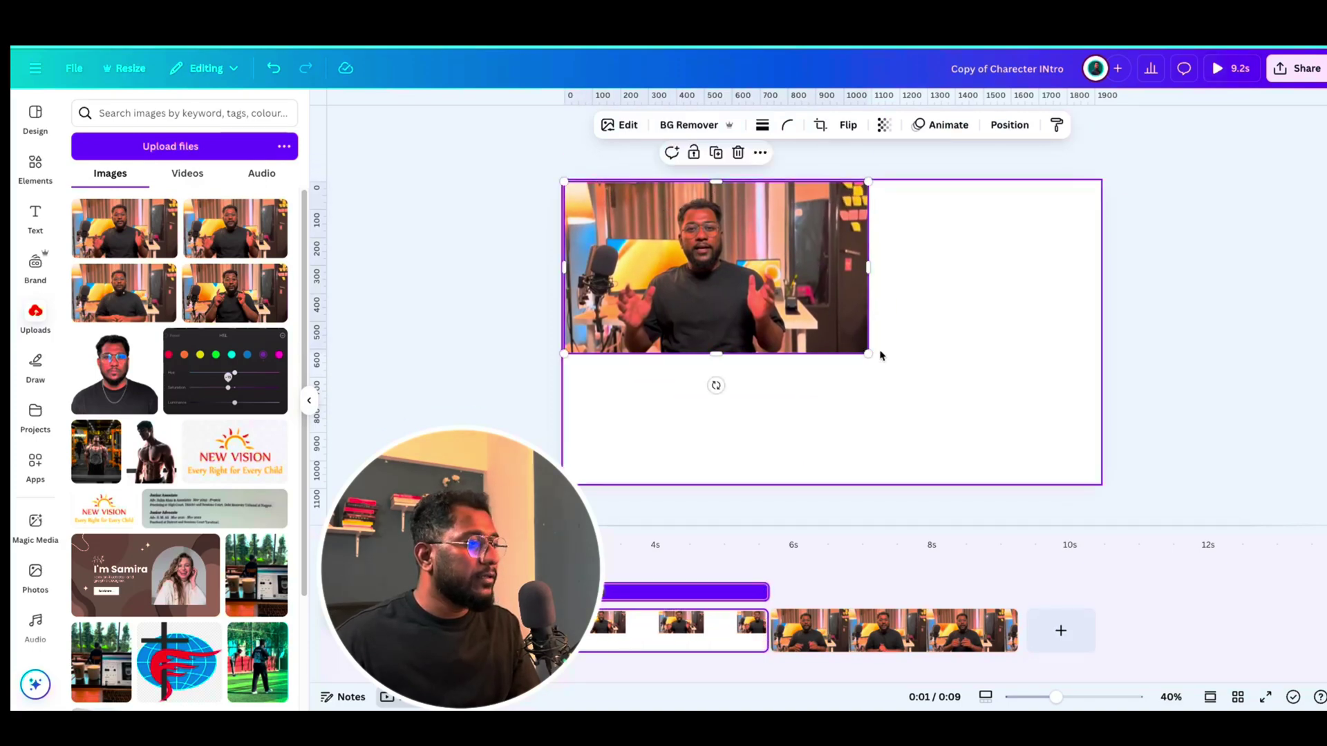
pyautogui.moveTo(869, 354); pyautogui.dragTo(1140, 408)
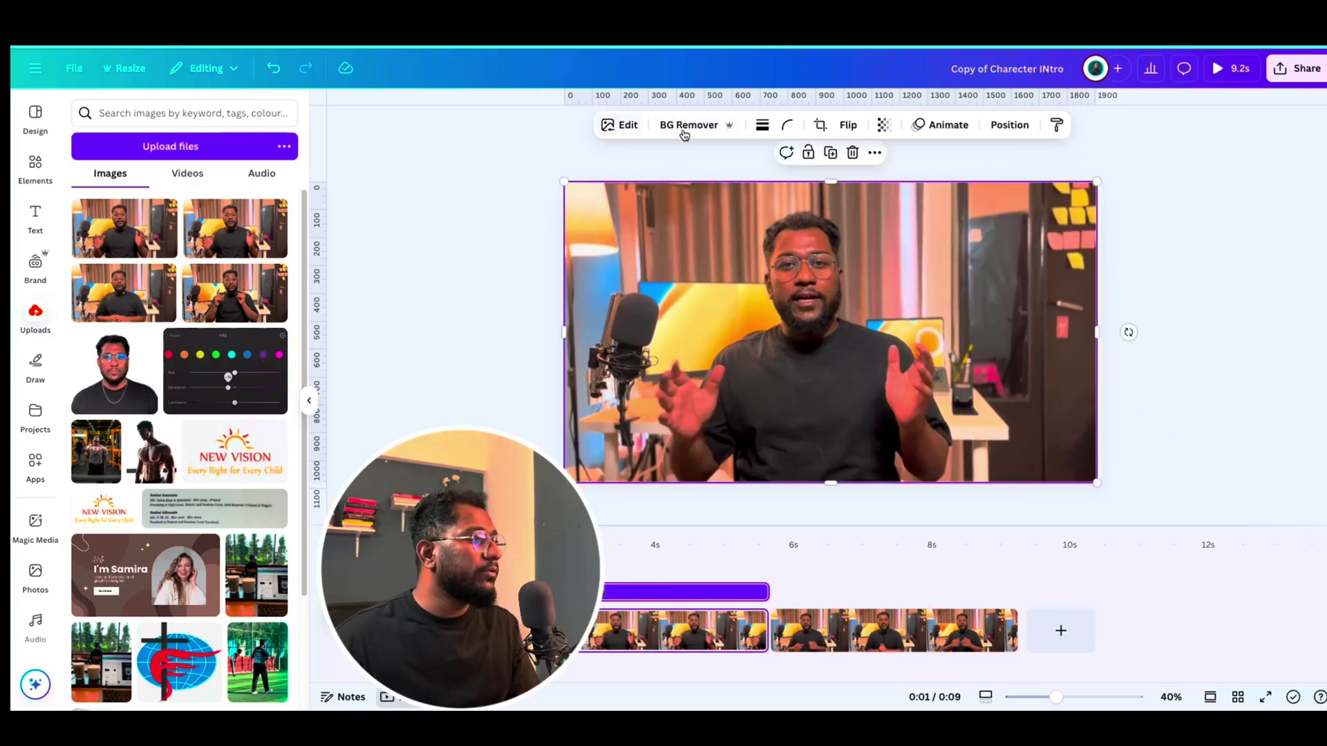
# Step: Separate the man from the still frame's background with Magic Grab and undo a test move of the cutout
pyautogui.click(620, 125)
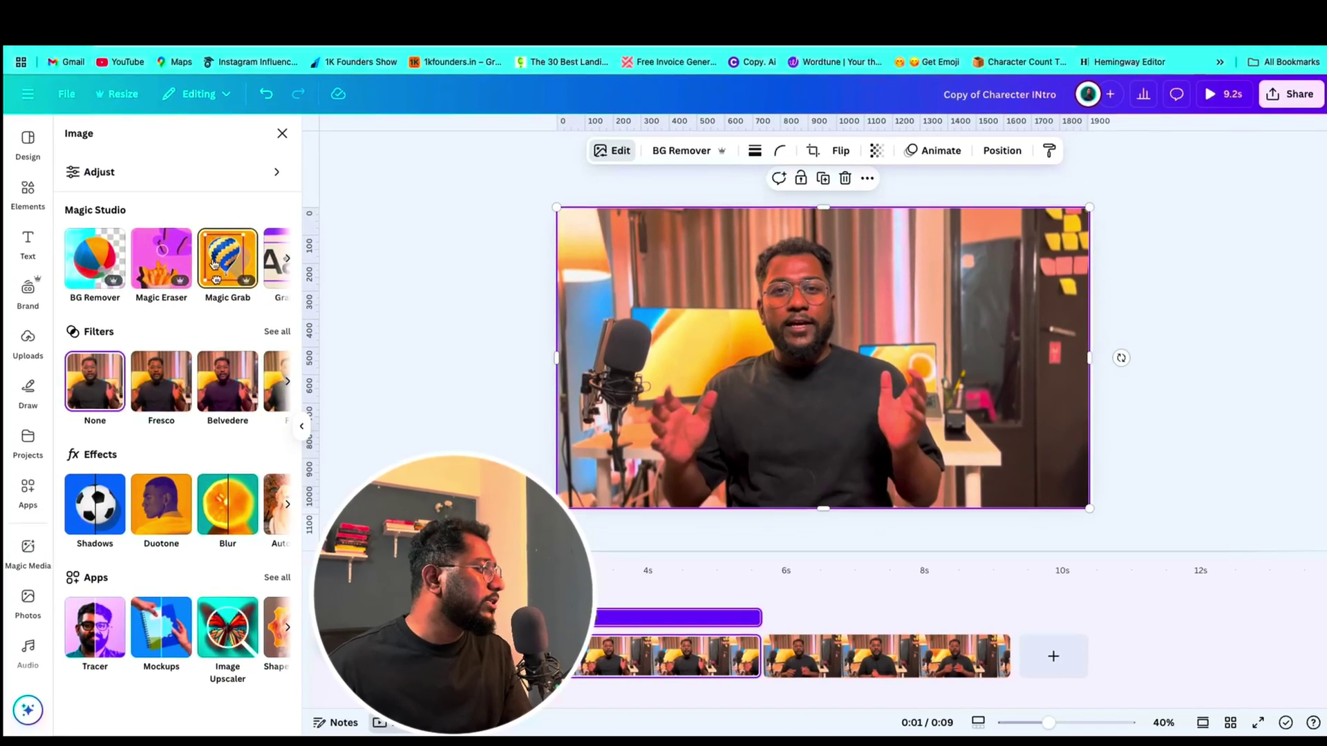
pyautogui.click(214, 265)
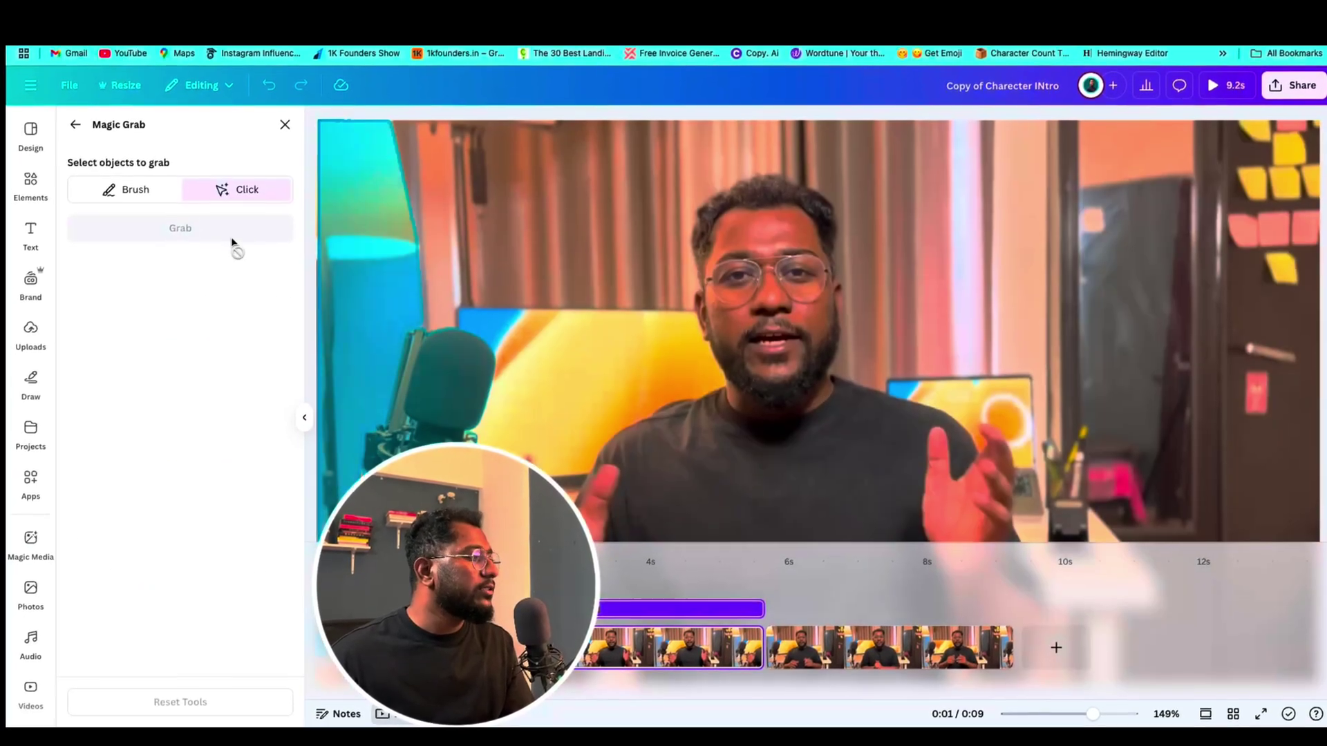
pyautogui.click(779, 246)
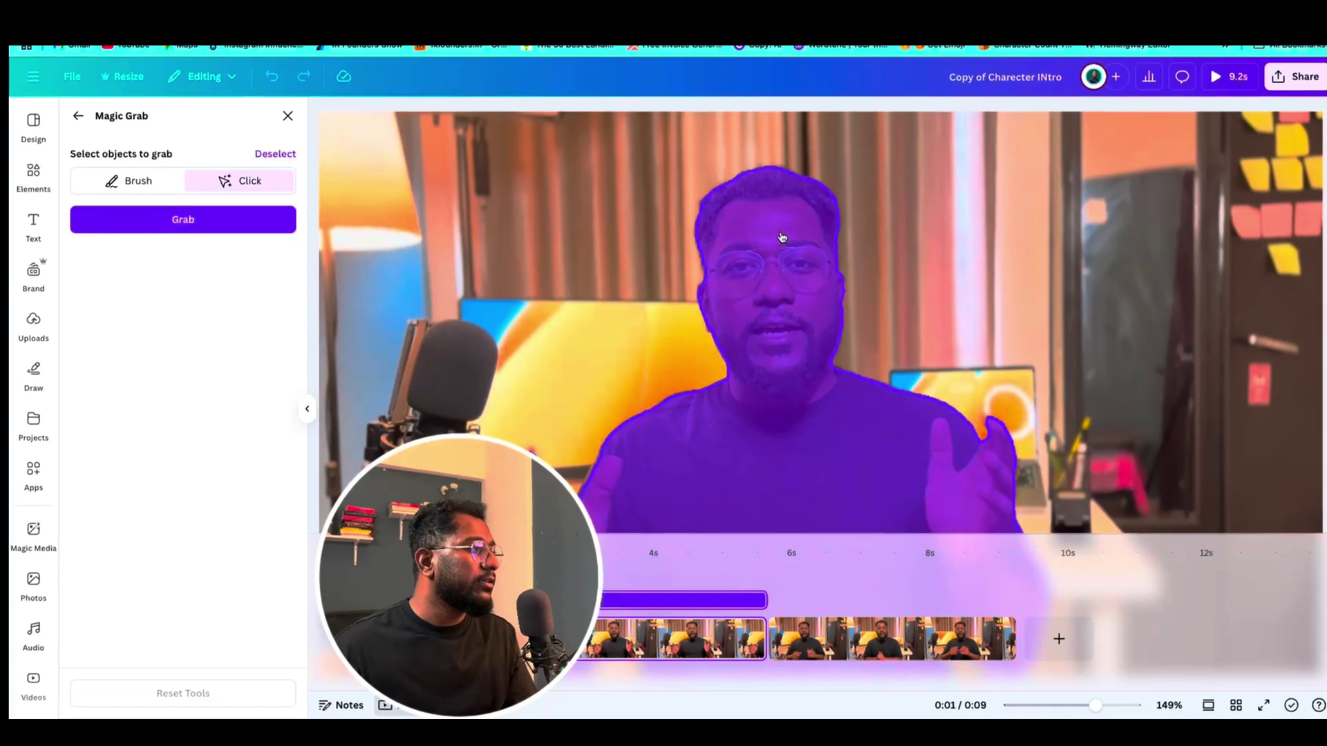
pyautogui.click(223, 219)
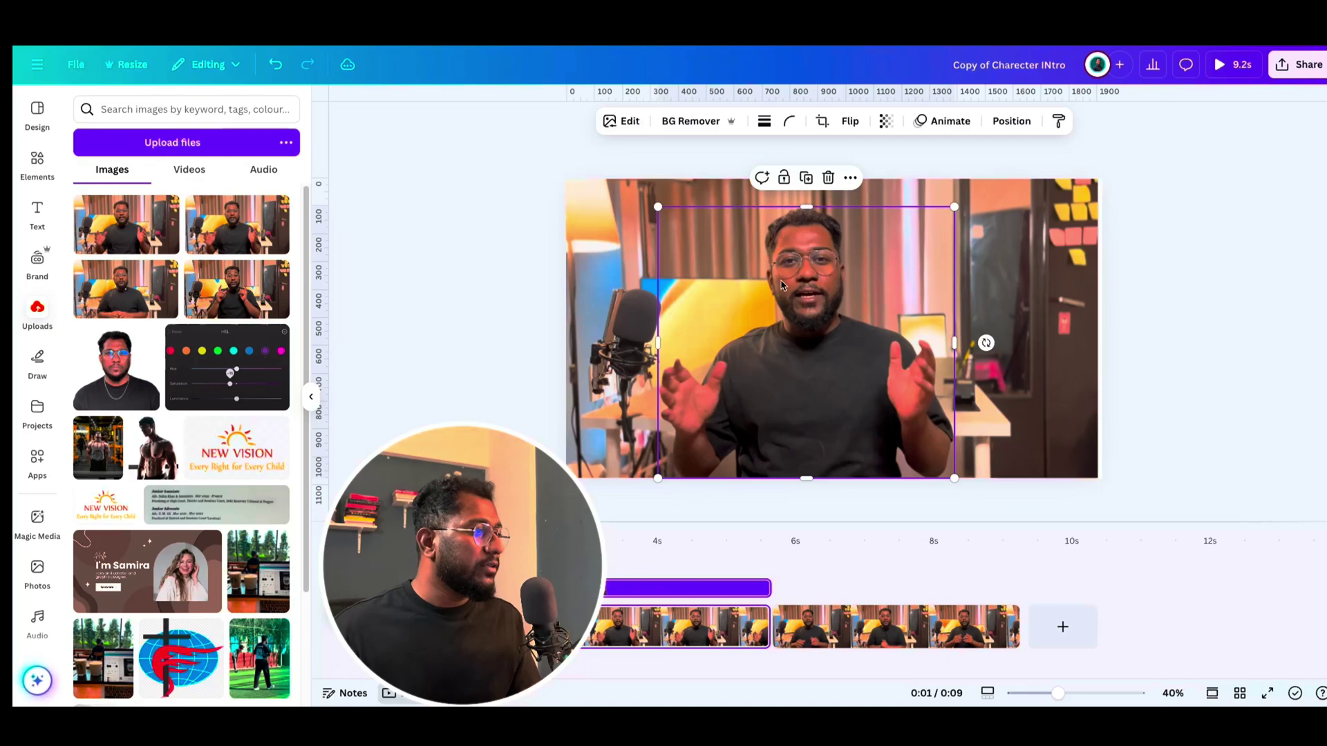
pyautogui.moveTo(781, 283); pyautogui.dragTo(823, 288)
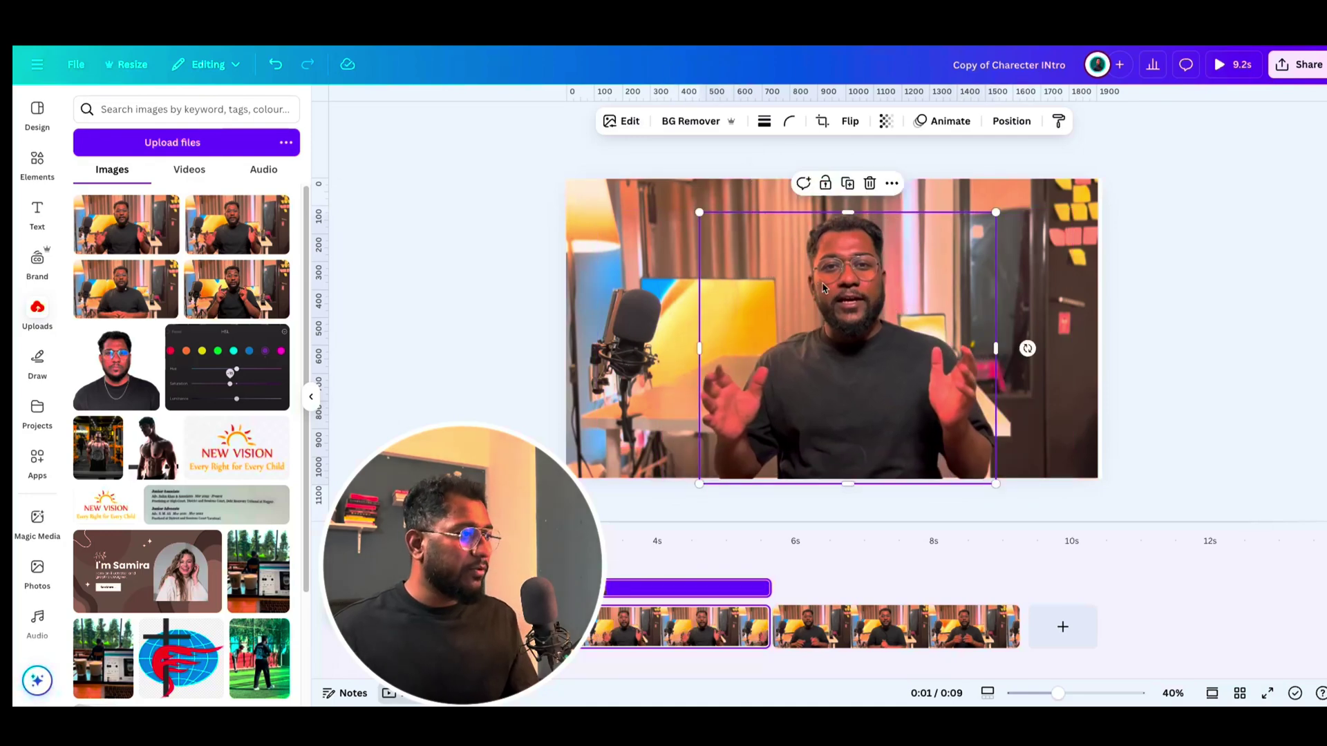
pyautogui.hotkey('ctrl', 'z')
# Step: Apply the Poster filter from the Colour Pop set to the full-page background image behind the man
pyautogui.click(628, 208)
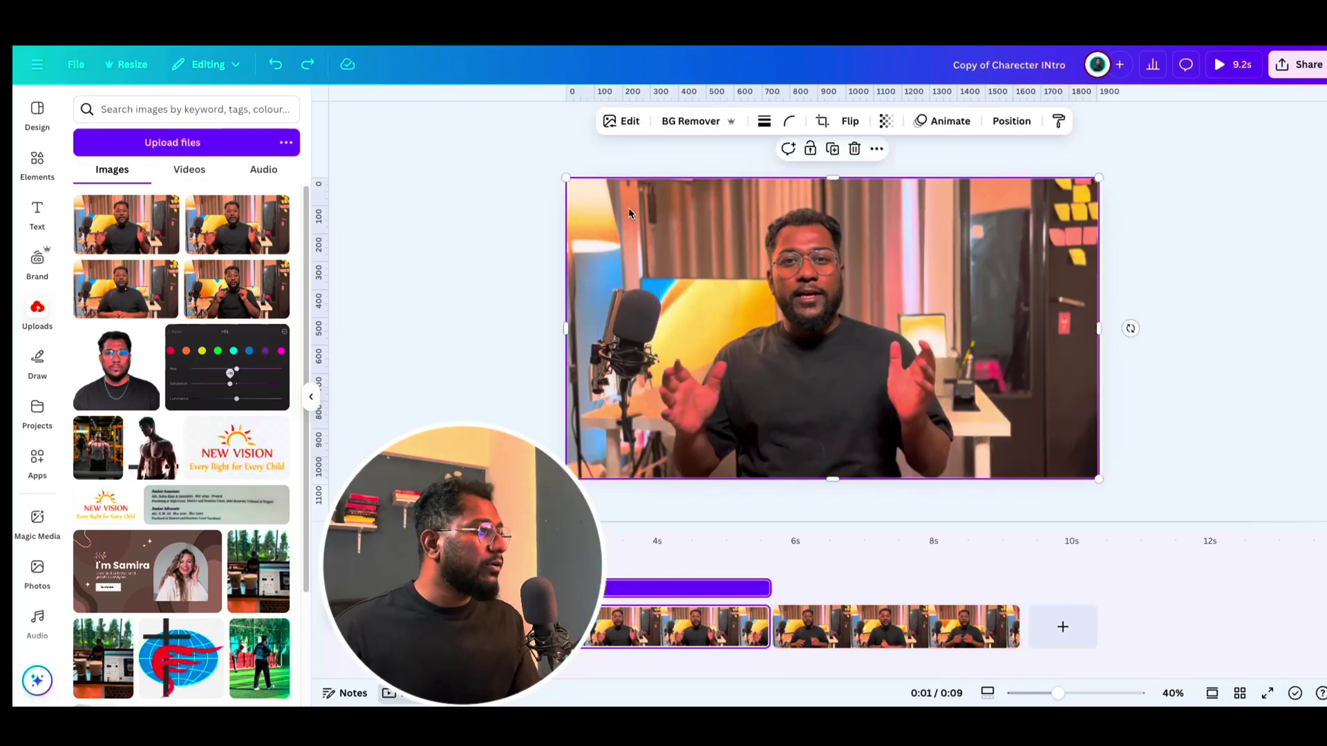
pyautogui.click(629, 125)
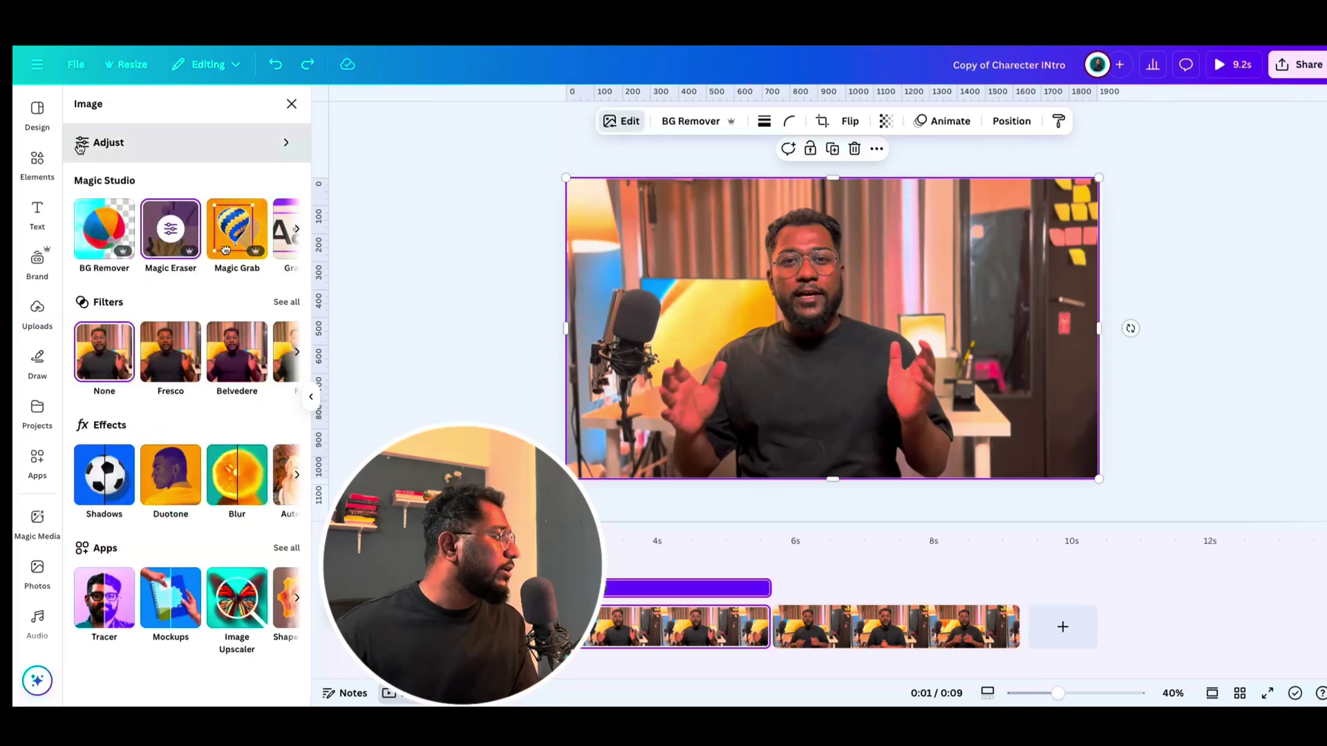
pyautogui.click(170, 142)
pyautogui.scroll(-5, 169, 415)
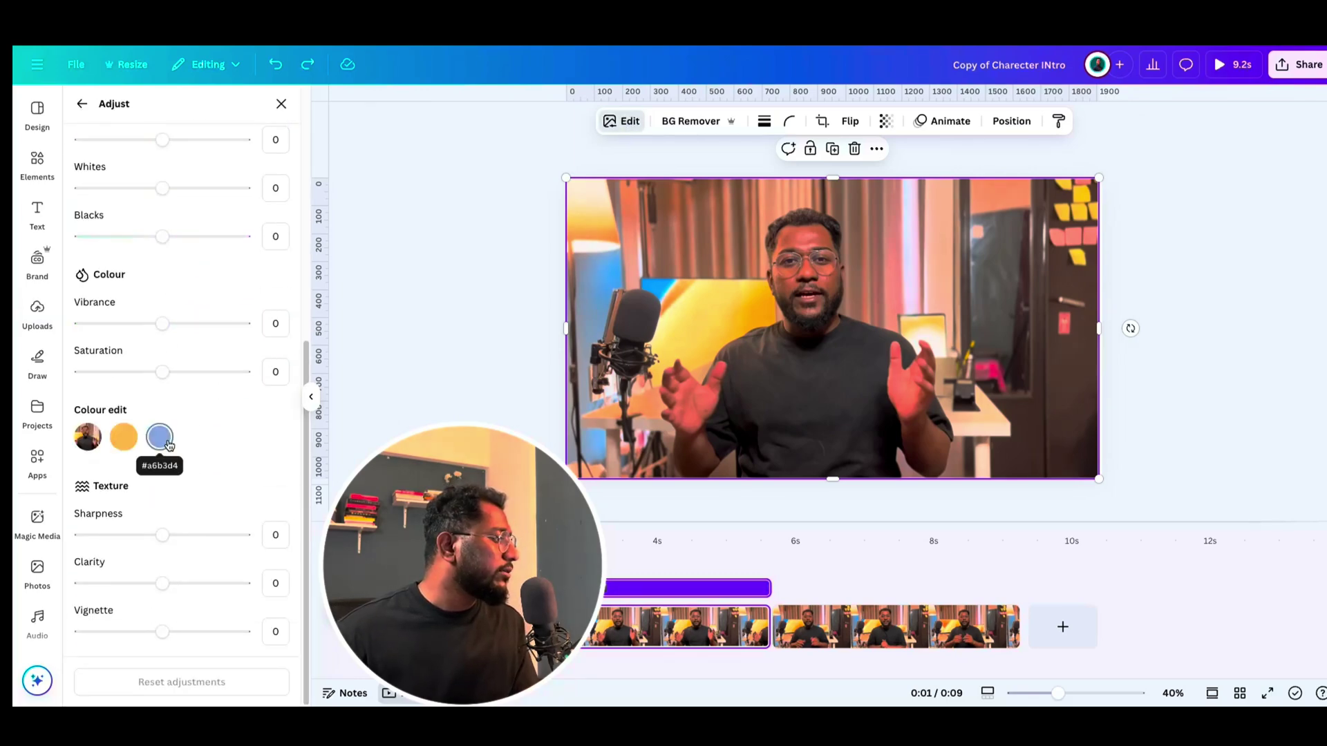
pyautogui.scroll(5, 170, 436)
pyautogui.click(81, 104)
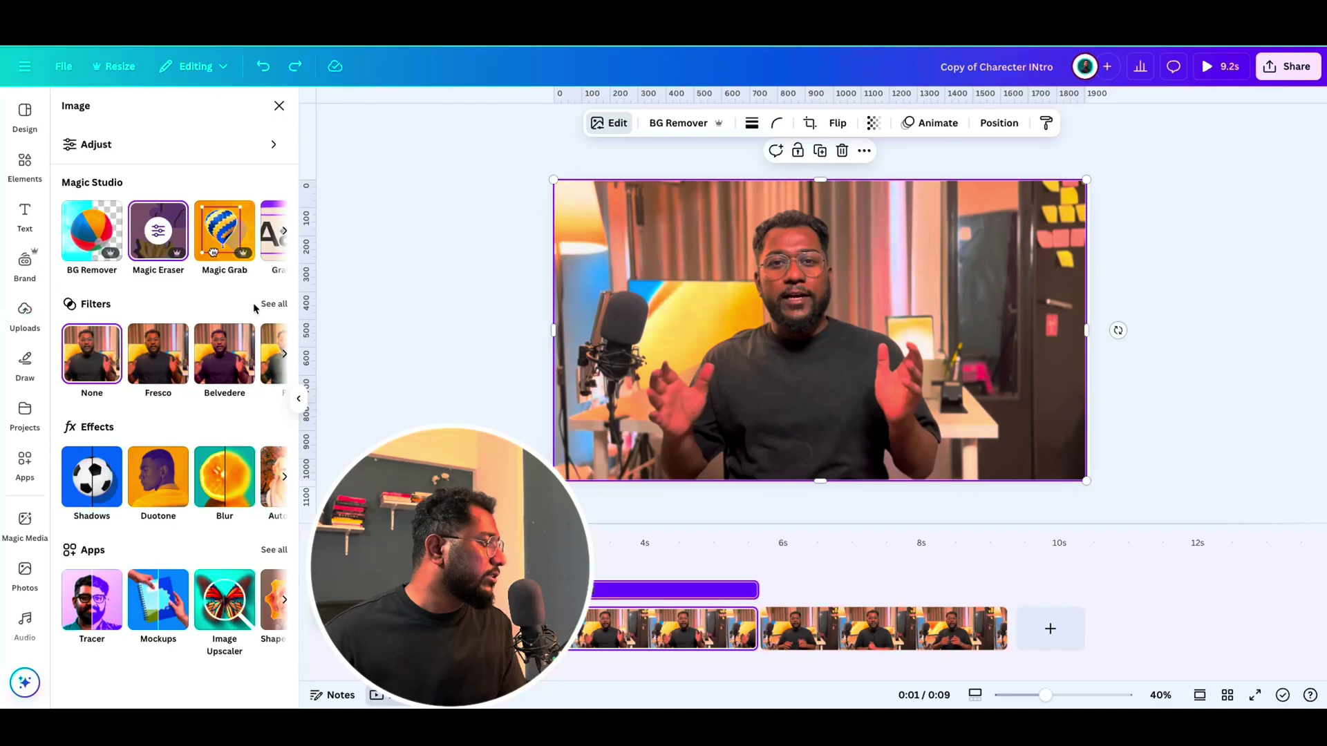
pyautogui.click(275, 305)
pyautogui.scroll(-10, 193, 380)
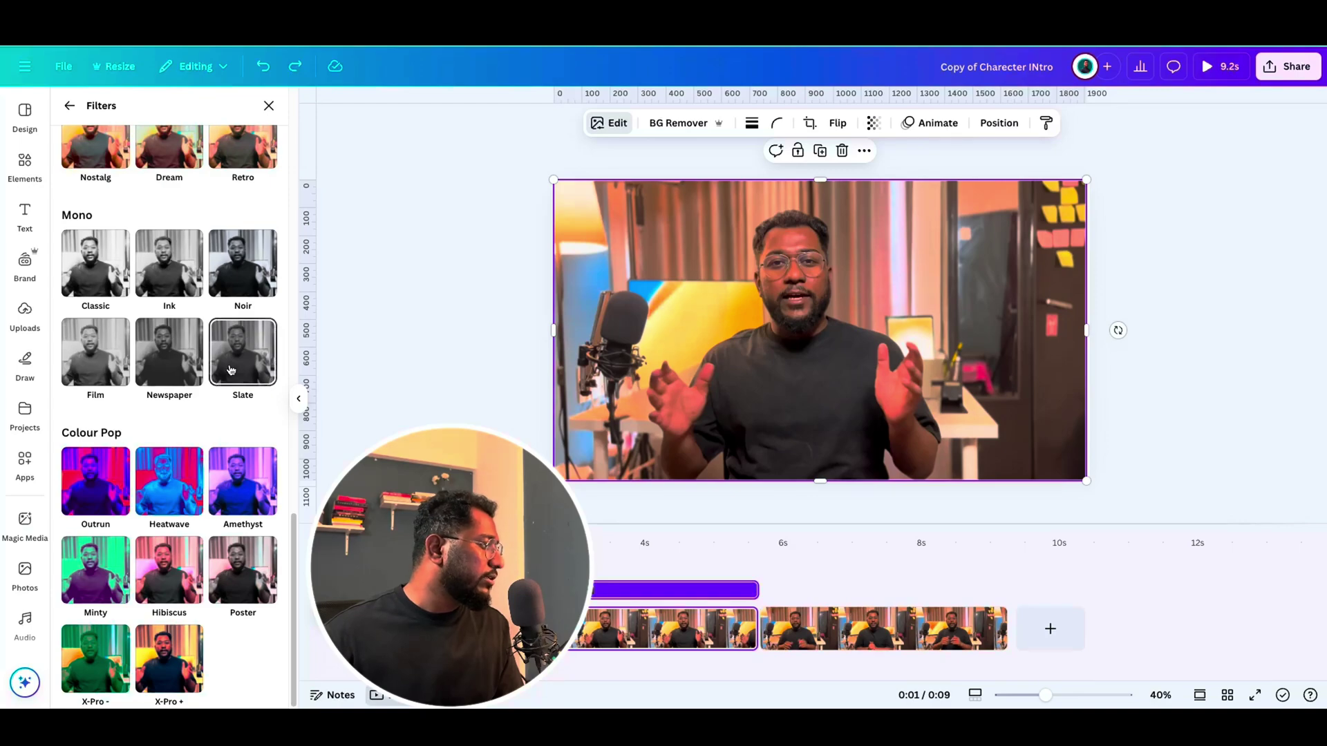
pyautogui.click(249, 585)
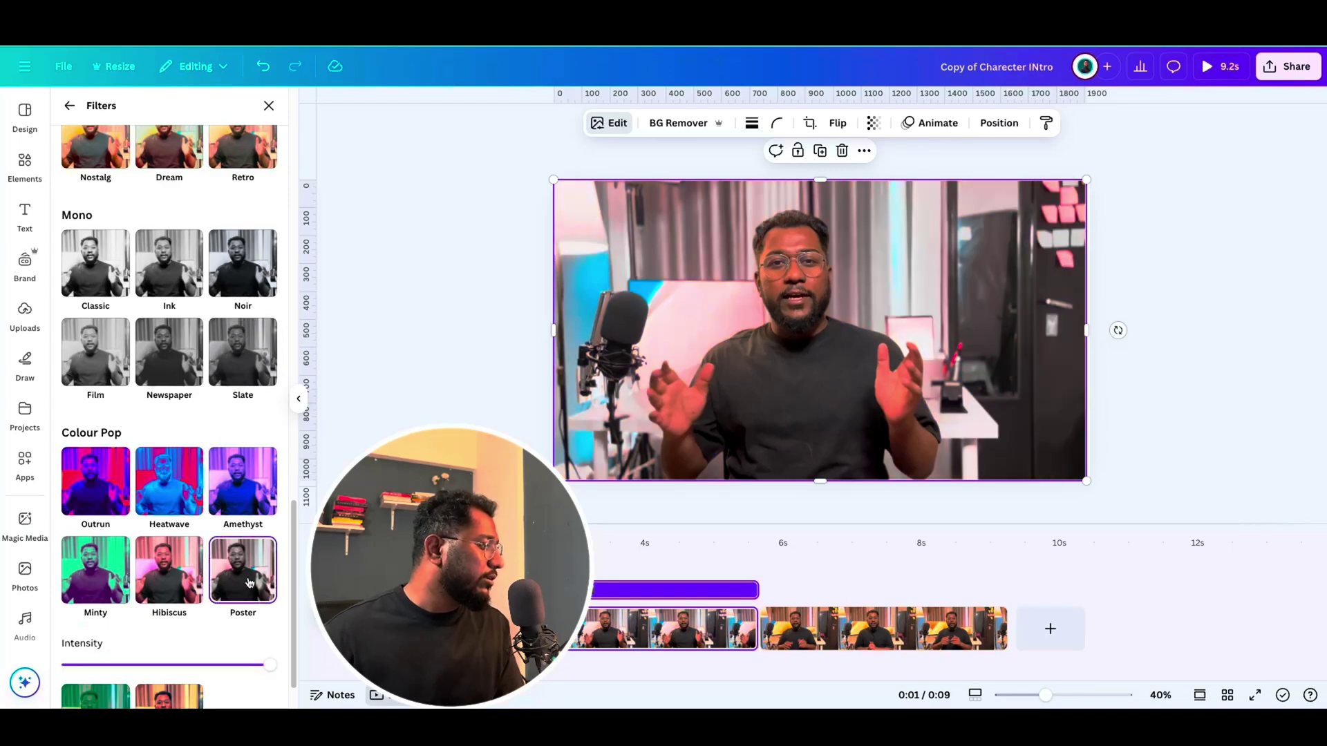
pyautogui.click(269, 105)
# Step: Add an Outline shadow effect to the man's cutout and colour it bright yellow-green
pyautogui.click(839, 372)
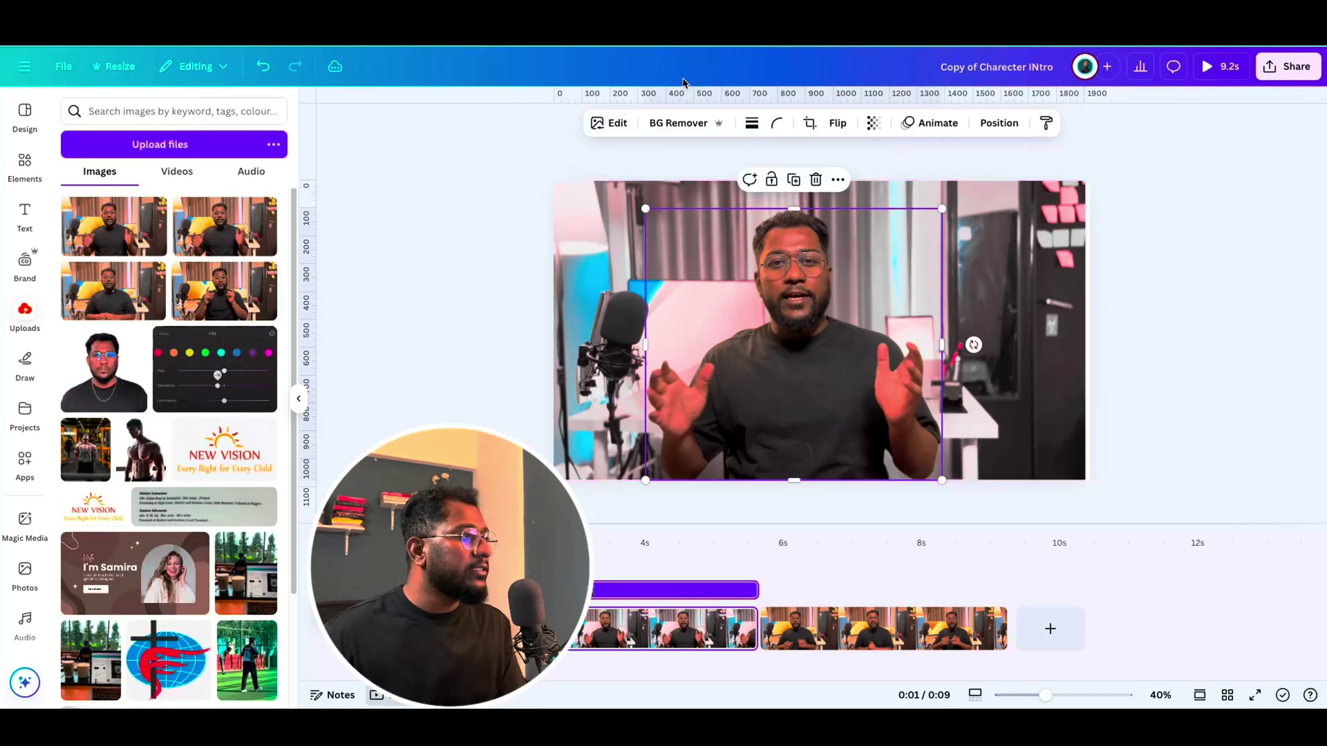
pyautogui.click(613, 126)
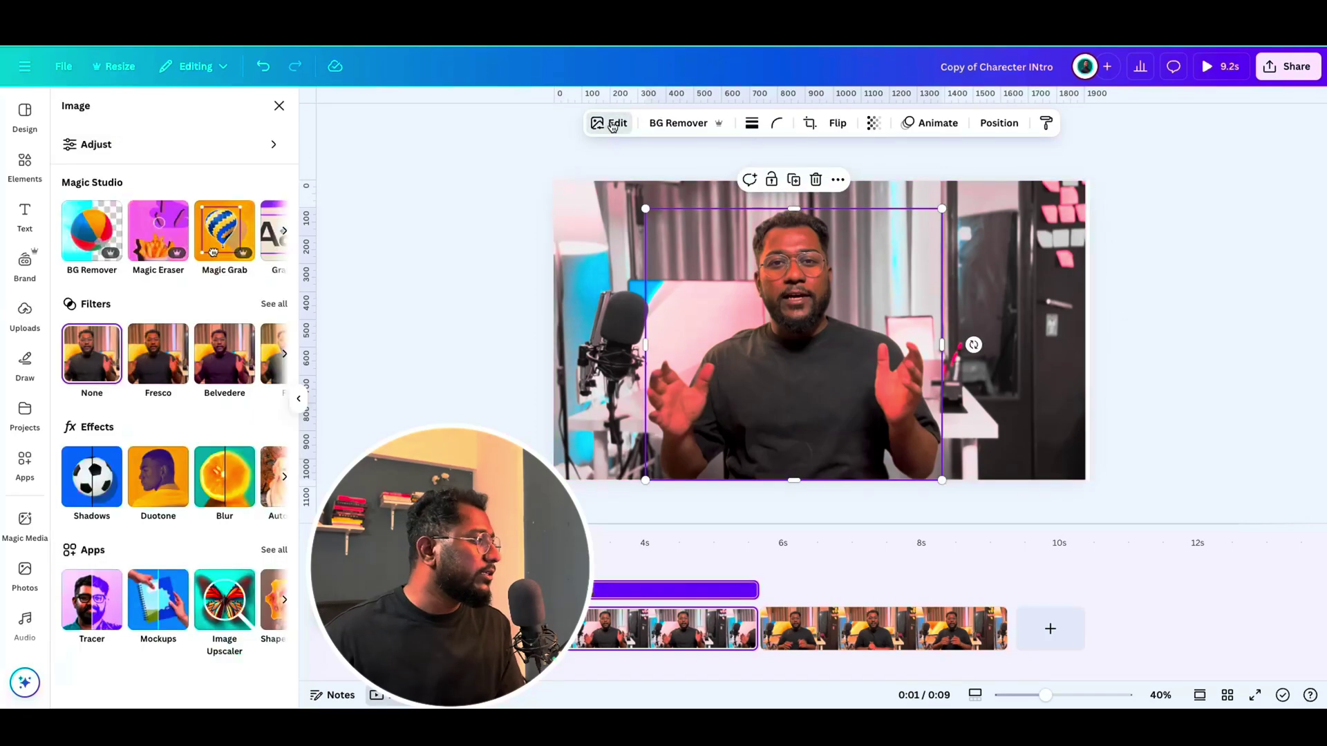
pyautogui.click(86, 476)
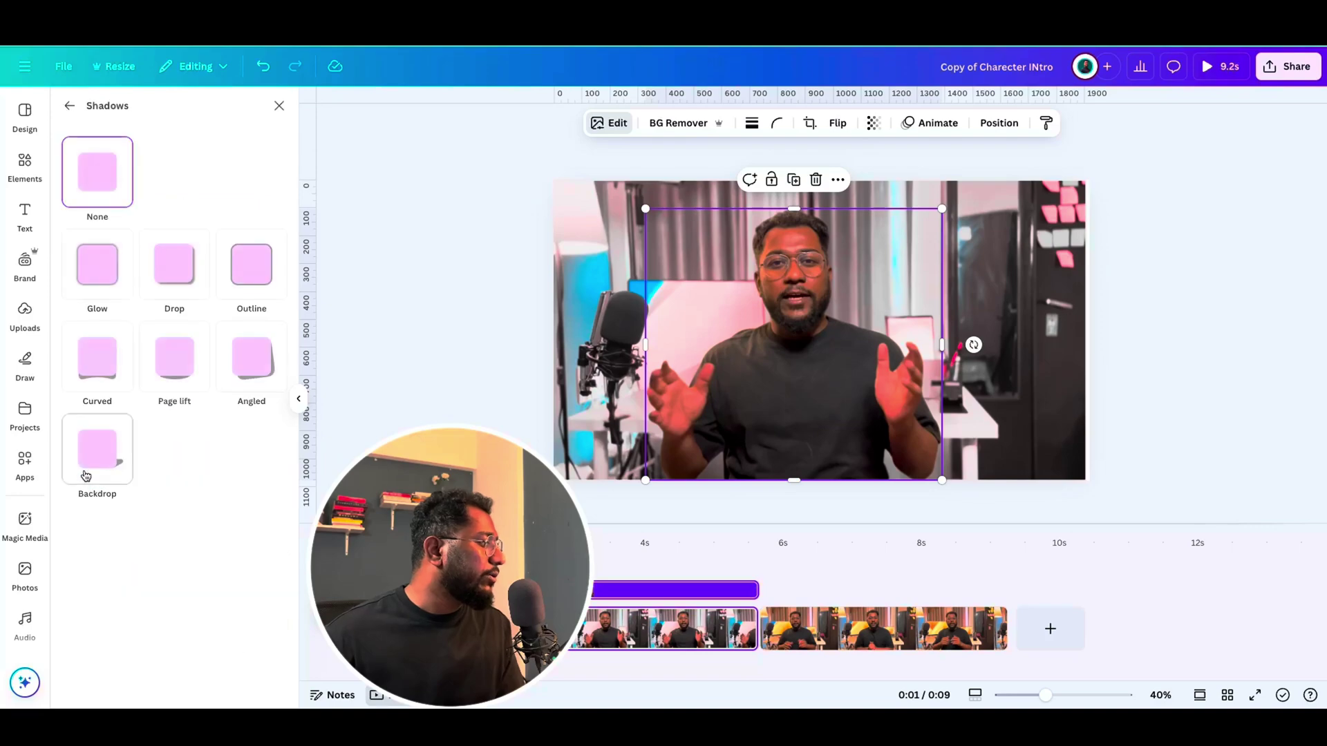
pyautogui.click(254, 279)
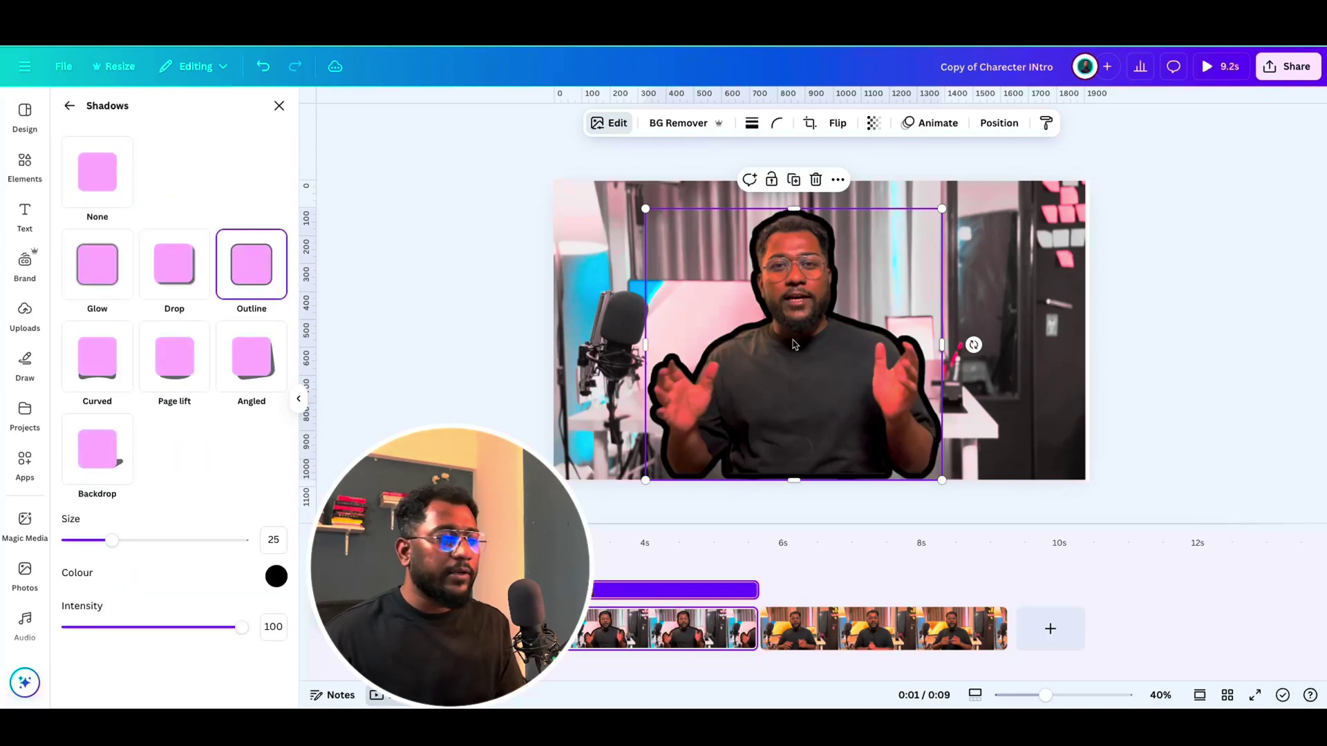
pyautogui.click(275, 577)
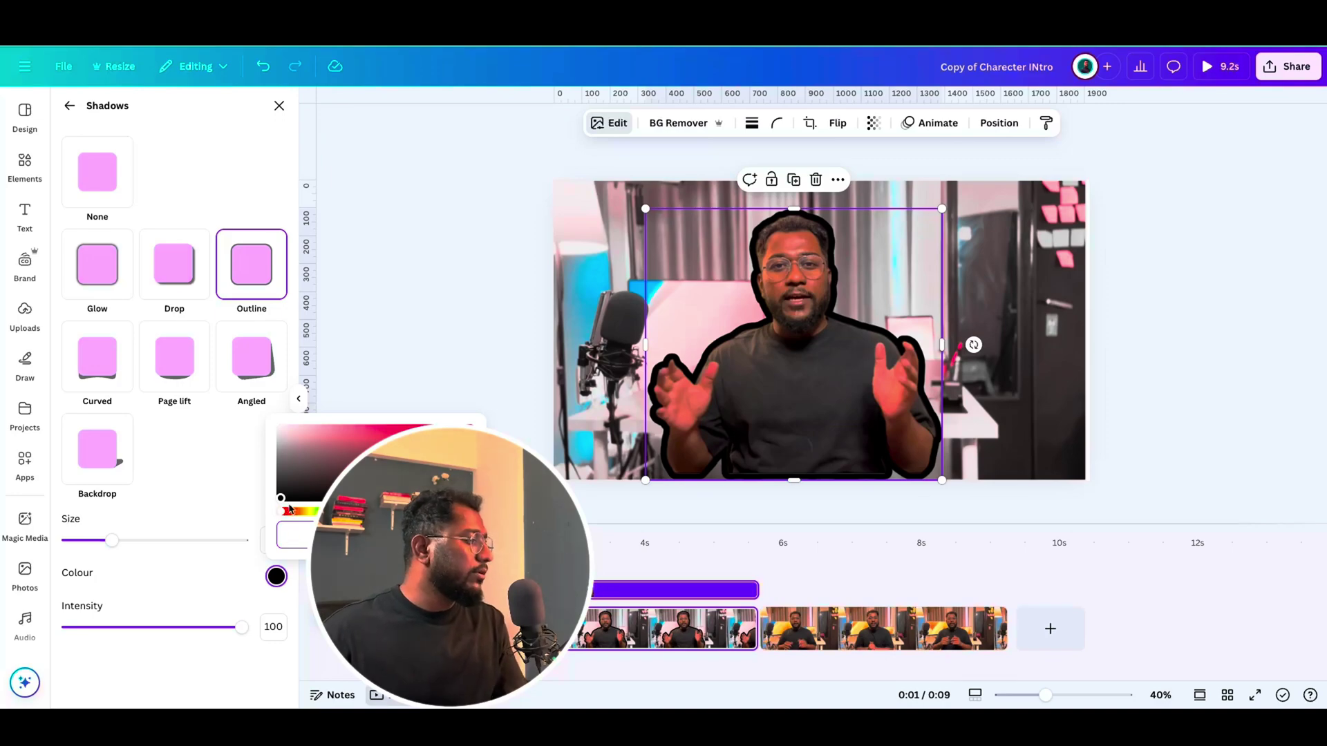
pyautogui.moveTo(287, 513); pyautogui.dragTo(456, 428)
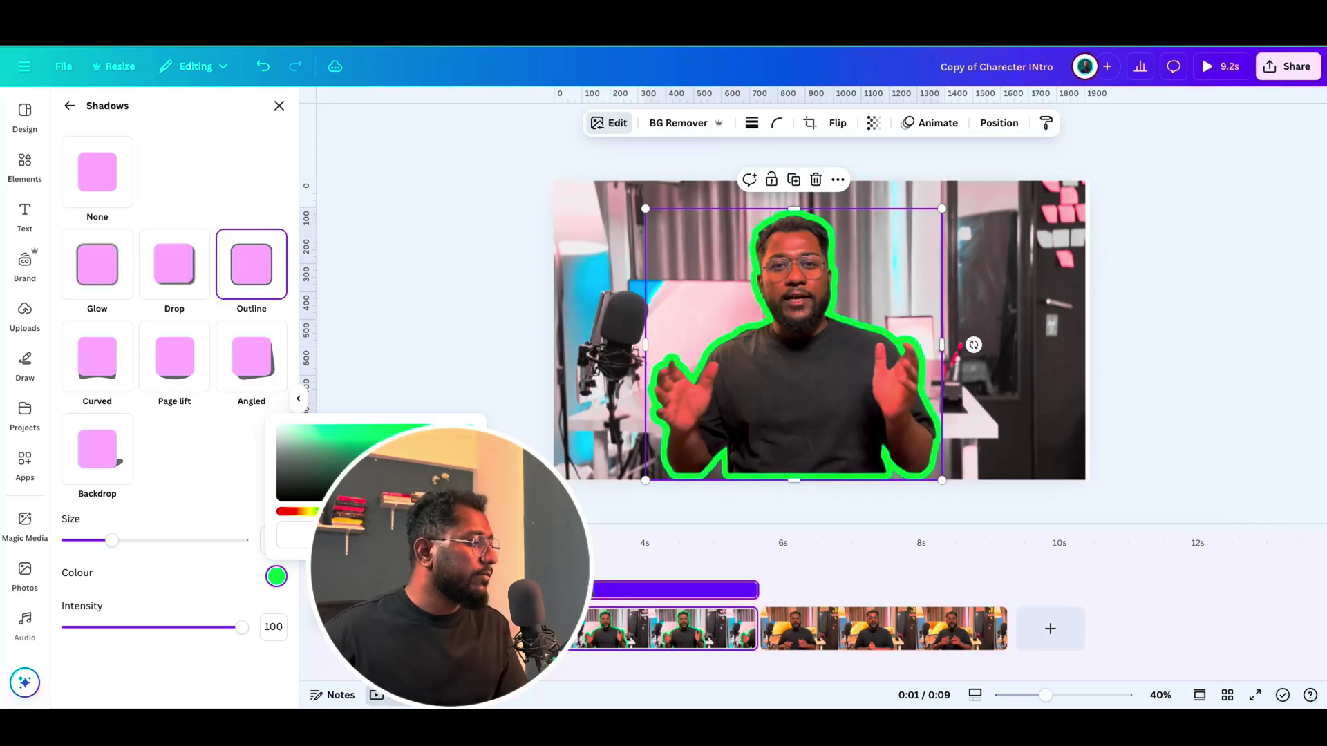
pyautogui.moveTo(344, 513); pyautogui.dragTo(315, 513)
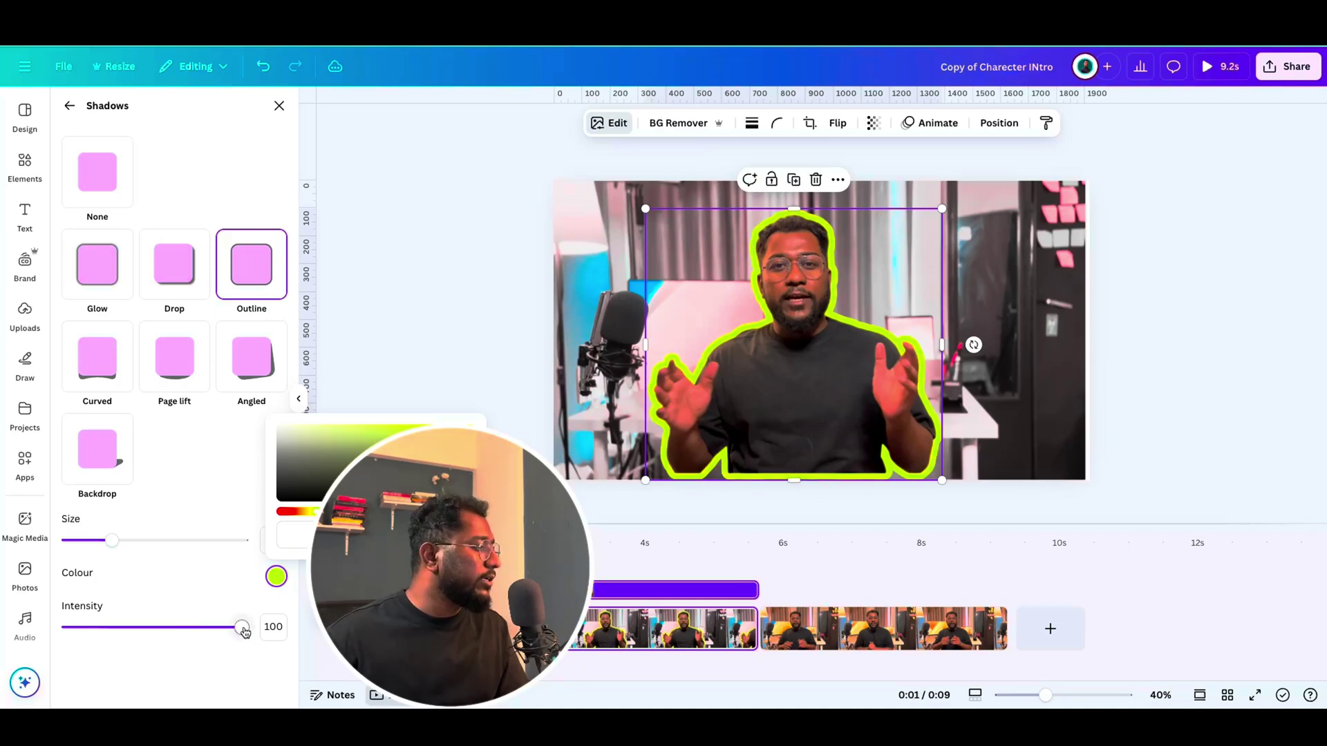
# Step: Set the cutout's outline size to 11 and enlarge the cutout slightly past the page's lower edge
pyautogui.moveTo(112, 540); pyautogui.dragTo(88, 541)
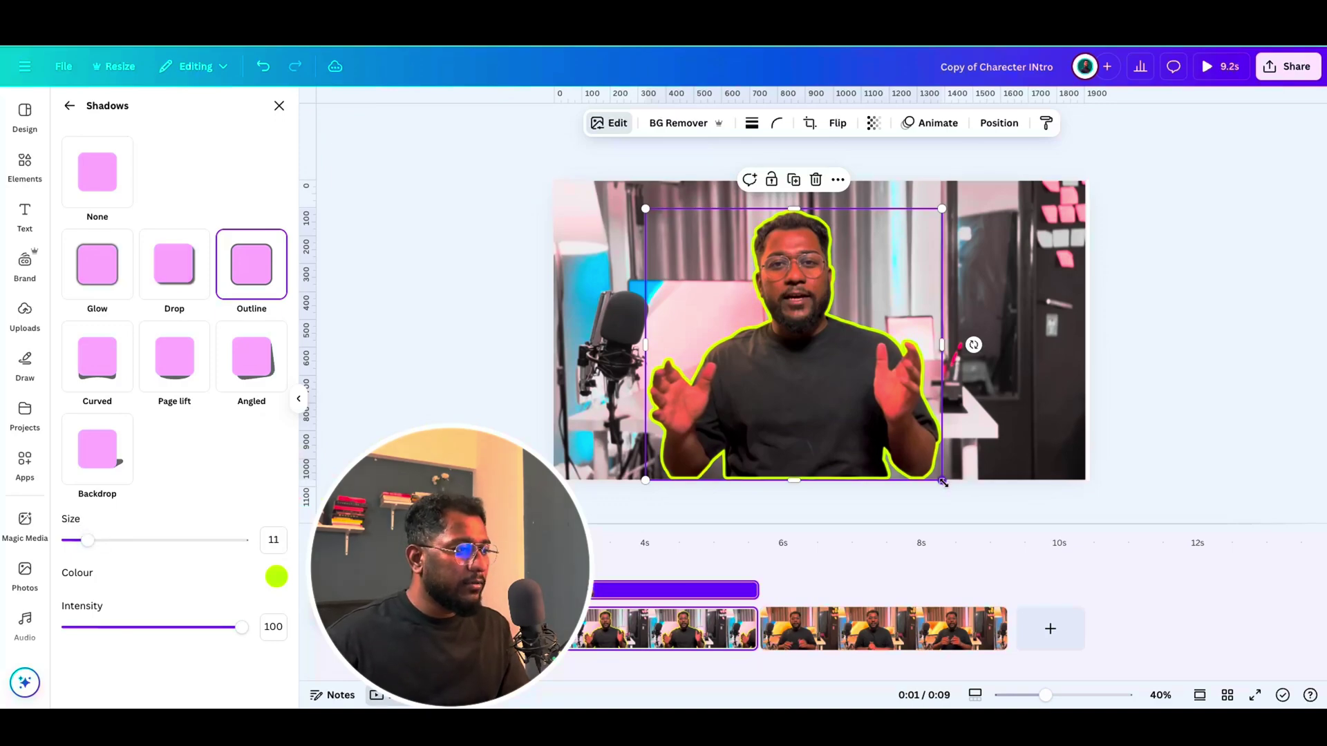
pyautogui.moveTo(944, 482); pyautogui.dragTo(975, 508)
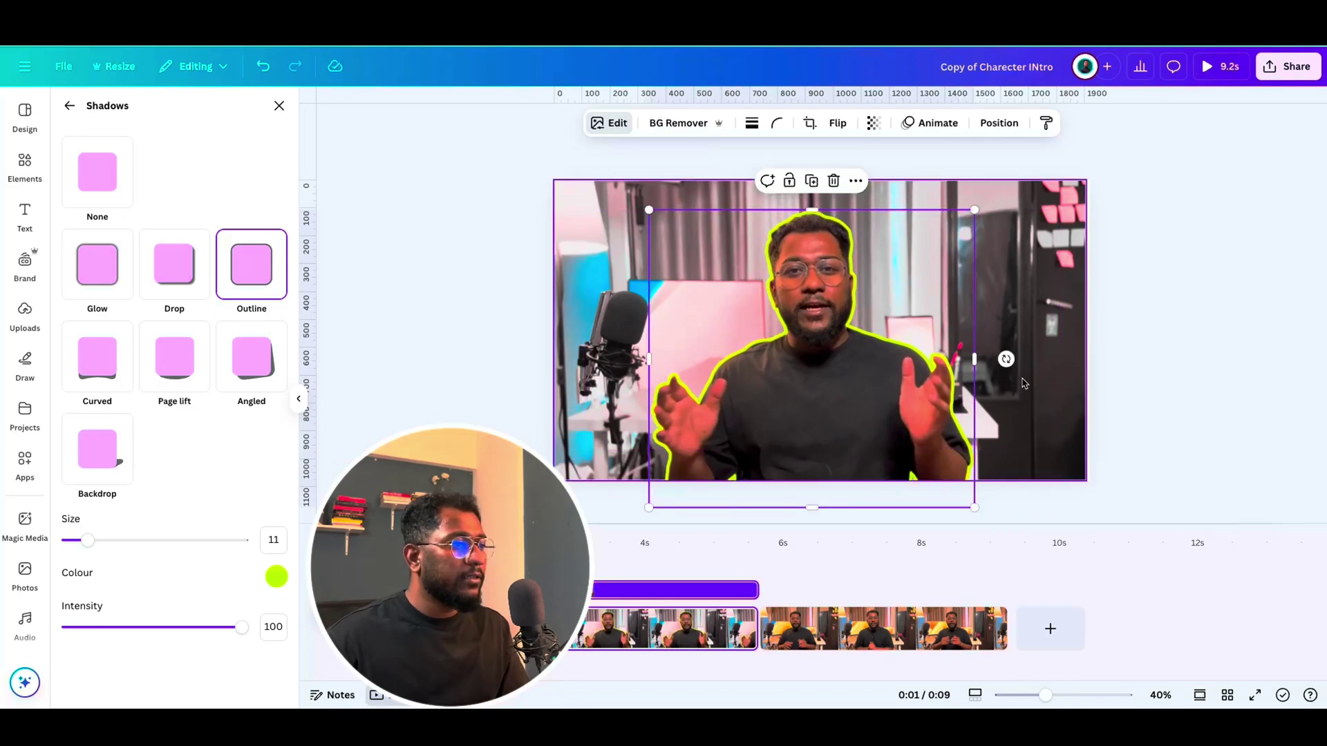
pyautogui.click(1109, 355)
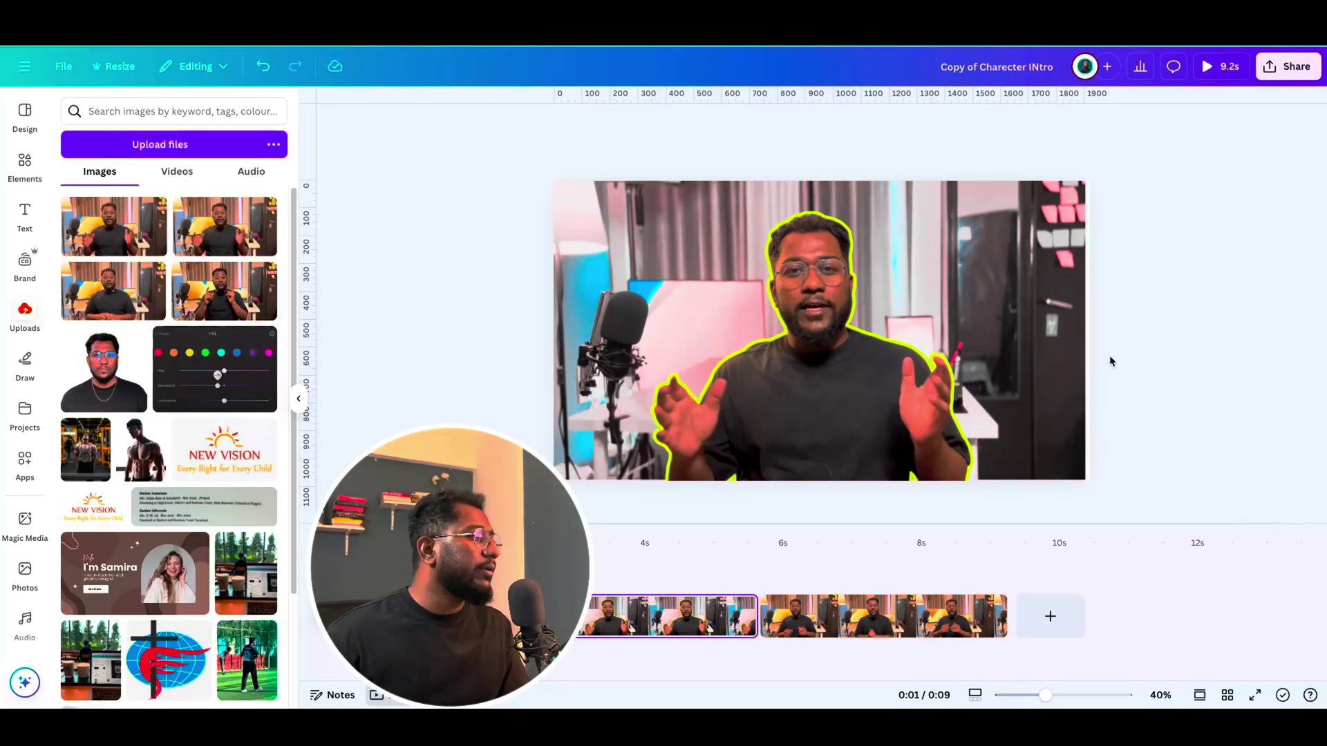
# Step: Add a text box containing the character's first name and enlarge it to font size 111
pyautogui.click(27, 166)
pyautogui.click(612, 230)
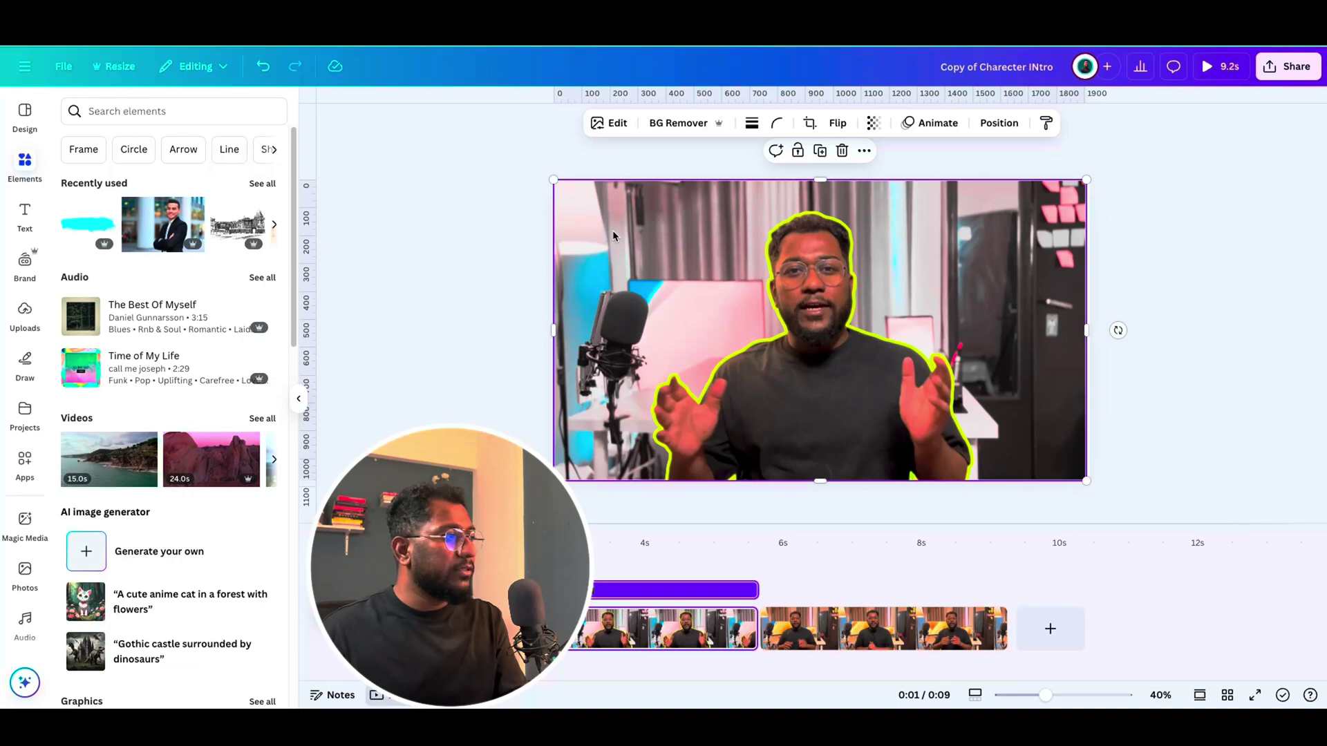
pyautogui.press('t')
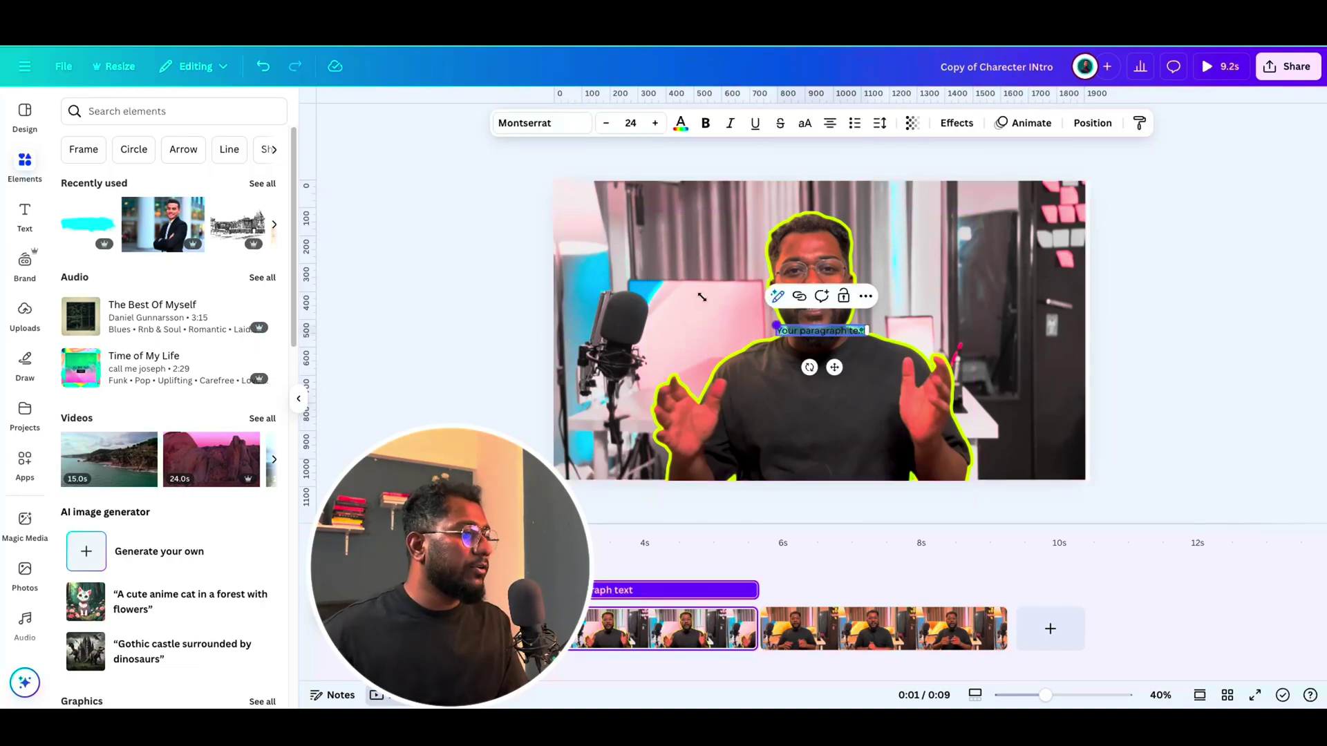
pyautogui.moveTo(702, 297); pyautogui.dragTo(674, 314)
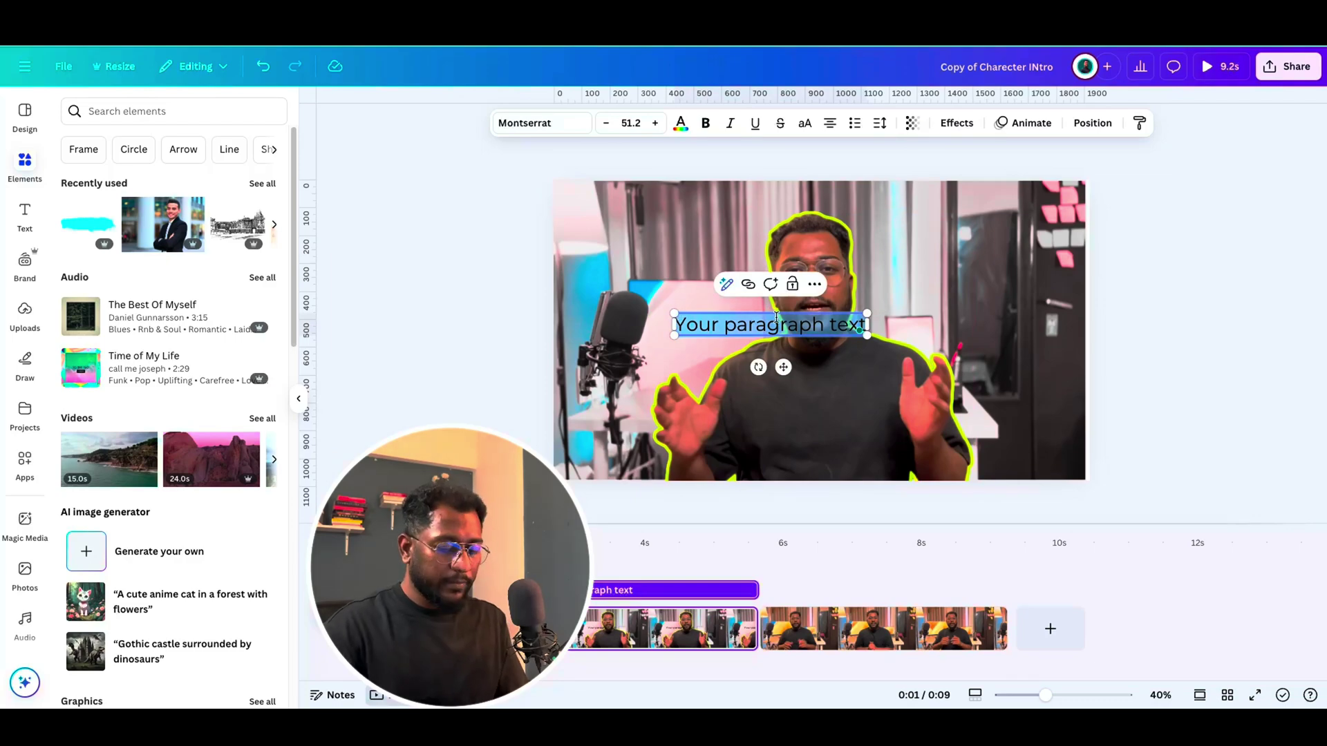
pyautogui.write('Krishna')
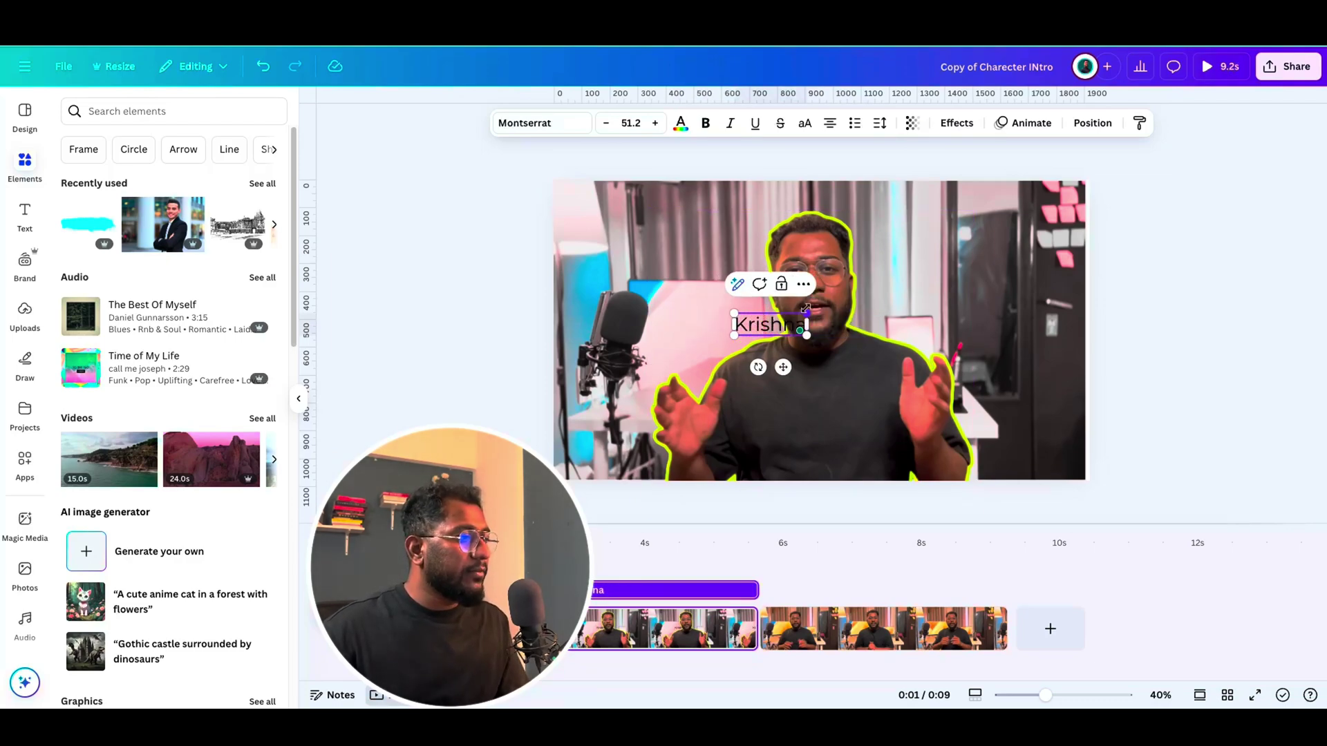
pyautogui.moveTo(805, 308); pyautogui.dragTo(892, 287)
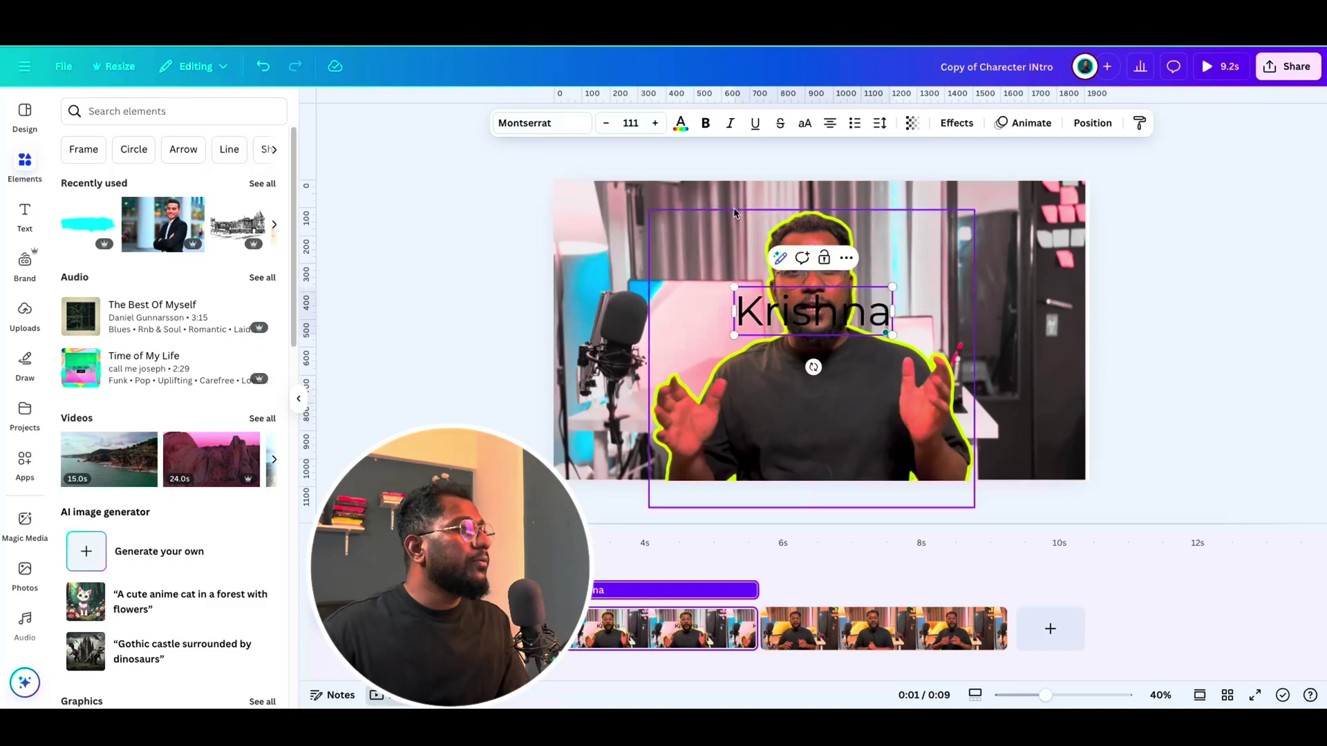
# Step: Enlarge the filtered background image slightly from its upper-right corner so it extends just past the page
pyautogui.click(1109, 261)
pyautogui.click(1075, 263)
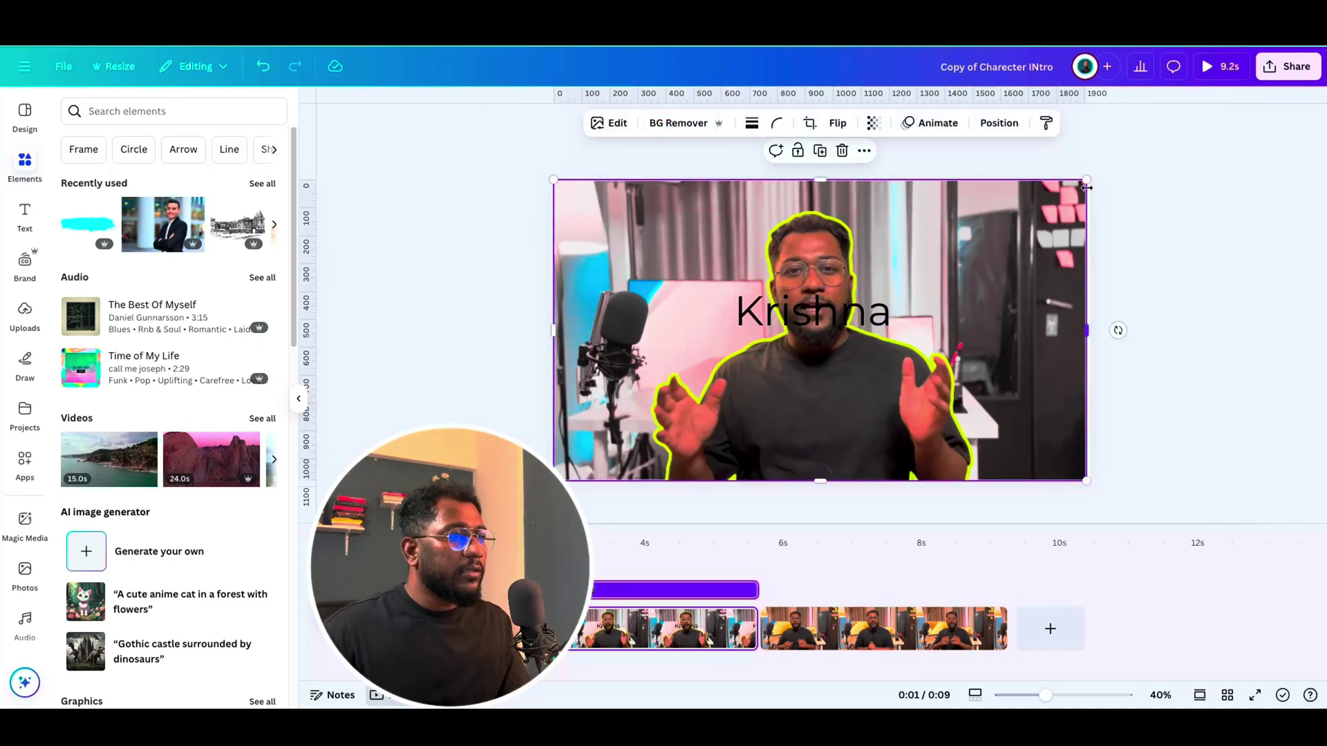
pyautogui.moveTo(1087, 182); pyautogui.dragTo(1089, 179)
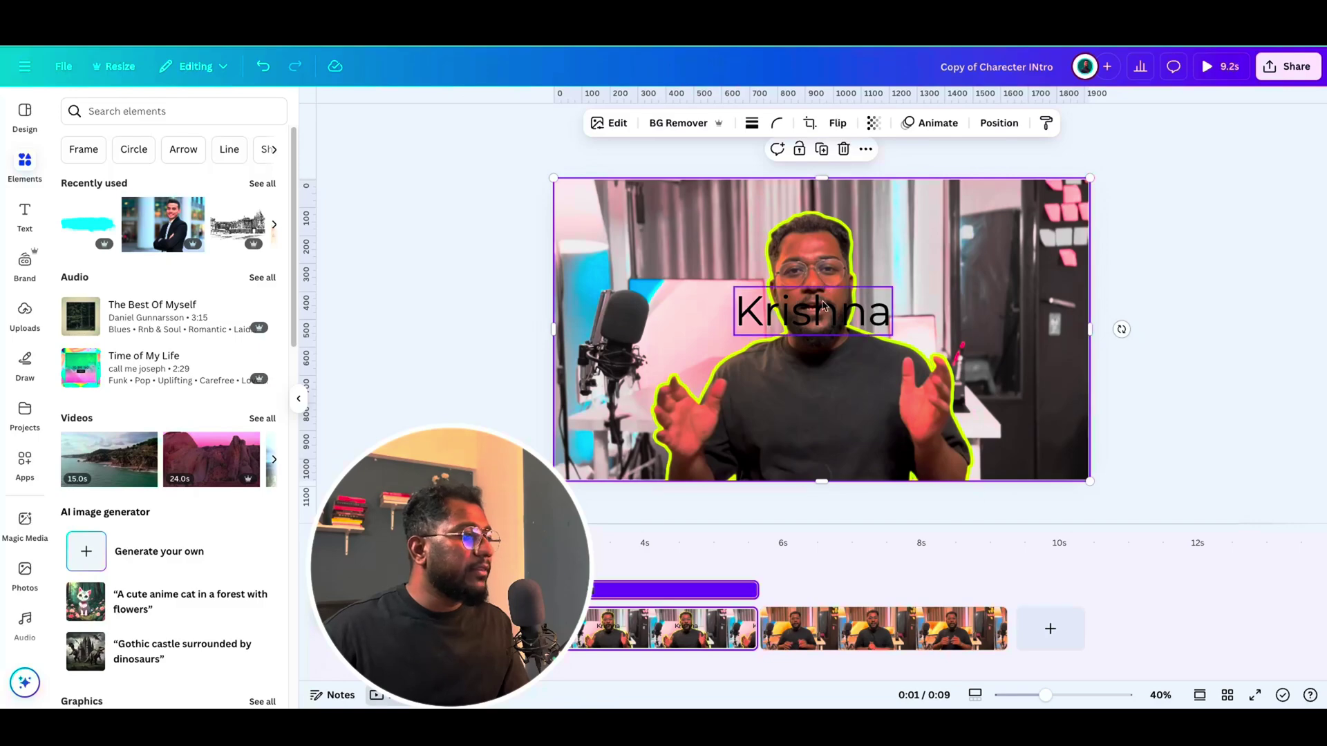
# Step: Make the name text bold with a Shadow effect and place it over the man's raised hand near the door
pyautogui.click(795, 311)
pyautogui.click(956, 123)
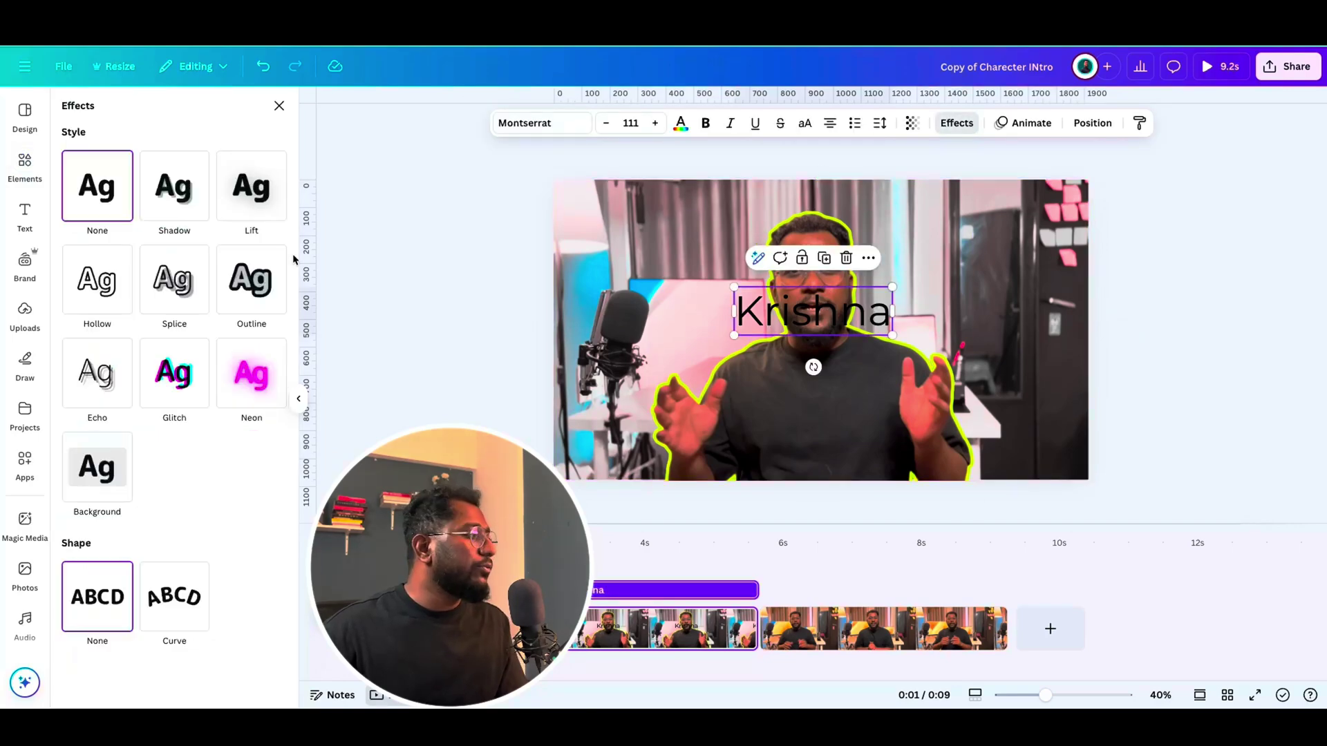
pyautogui.click(160, 188)
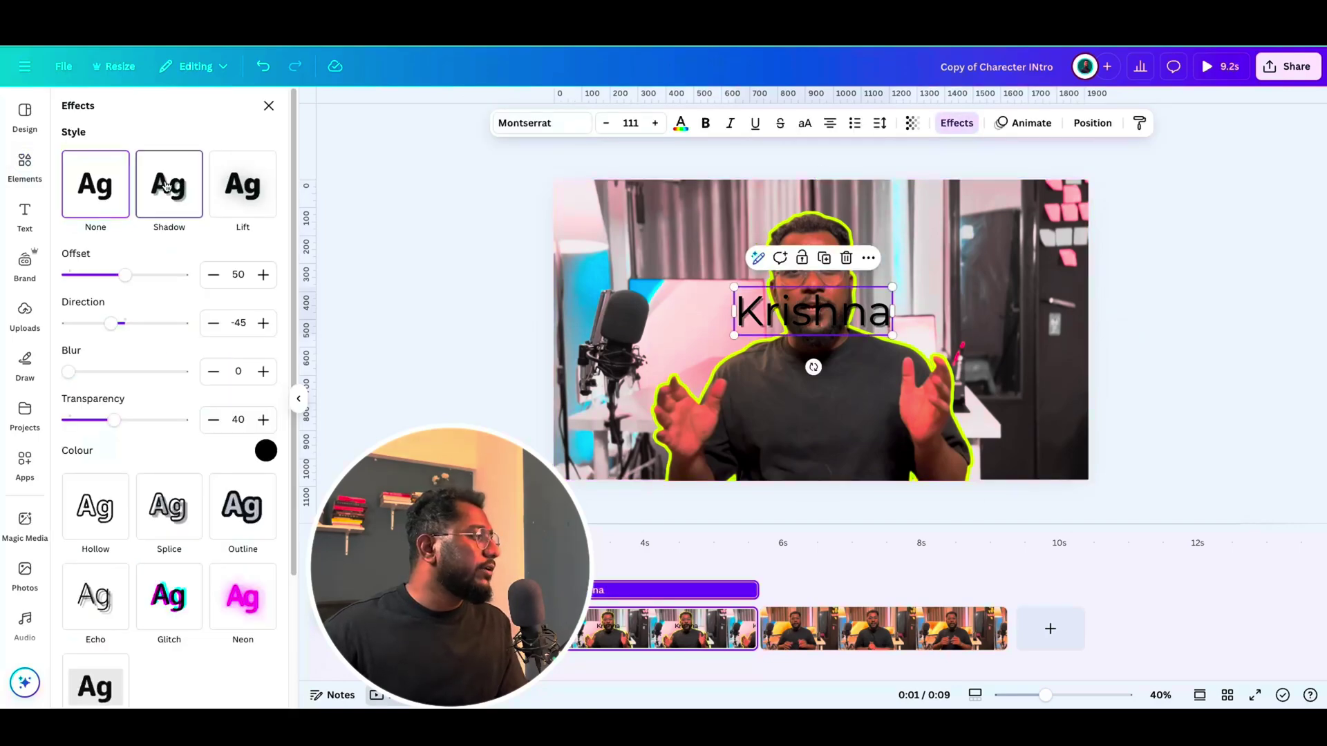
pyautogui.click(706, 124)
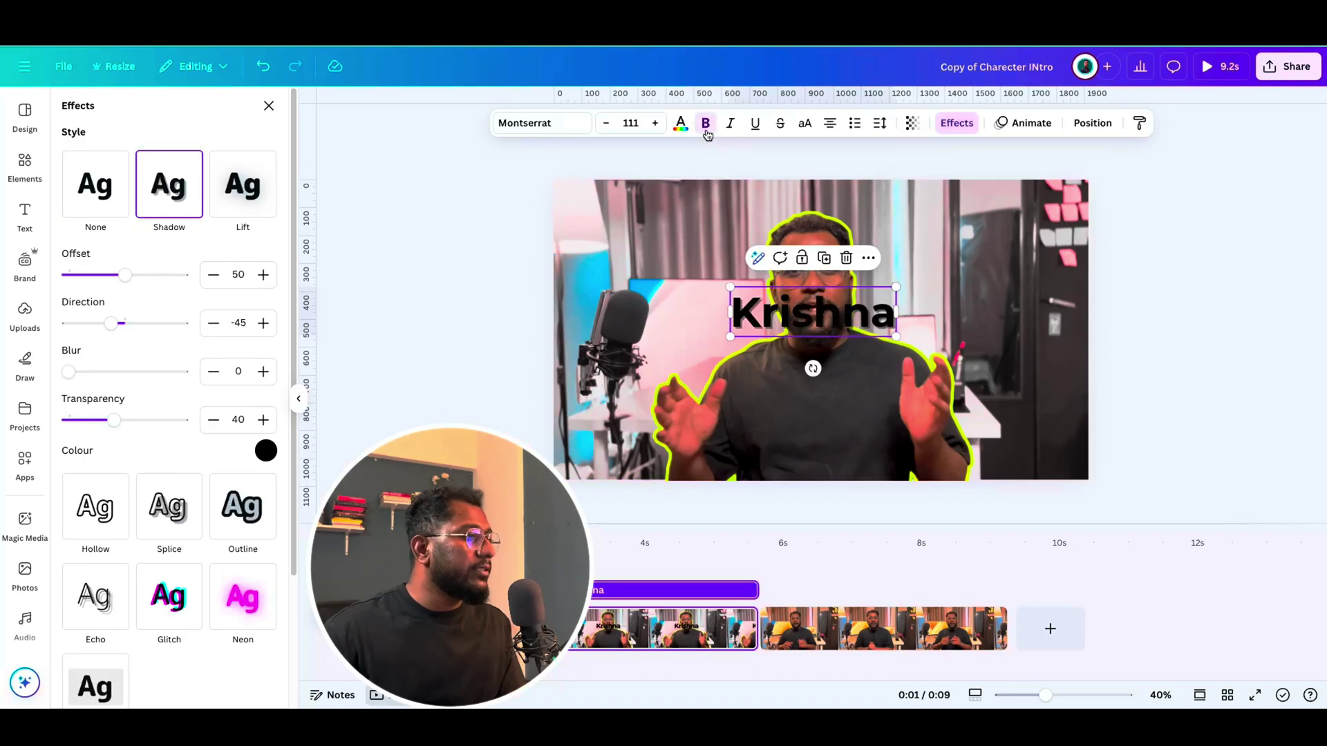
pyautogui.click(272, 452)
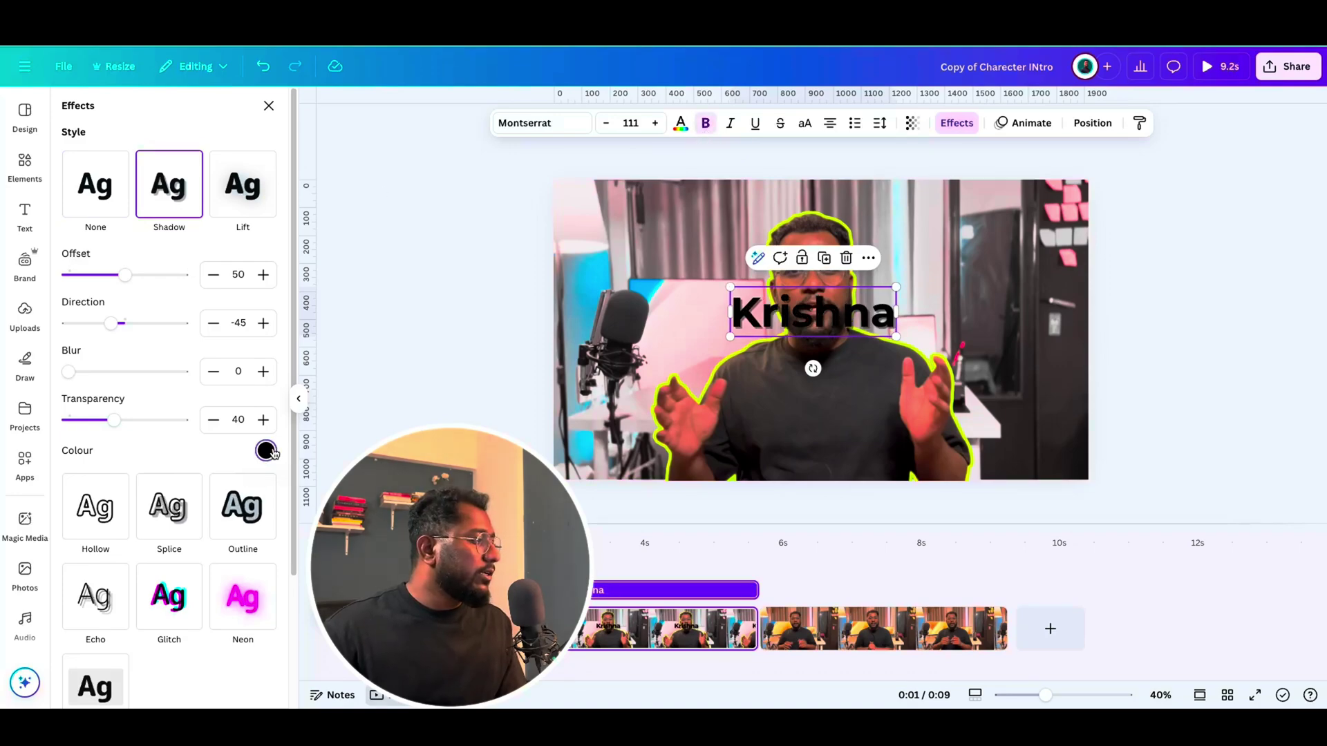
pyautogui.scroll(-3, 215, 283)
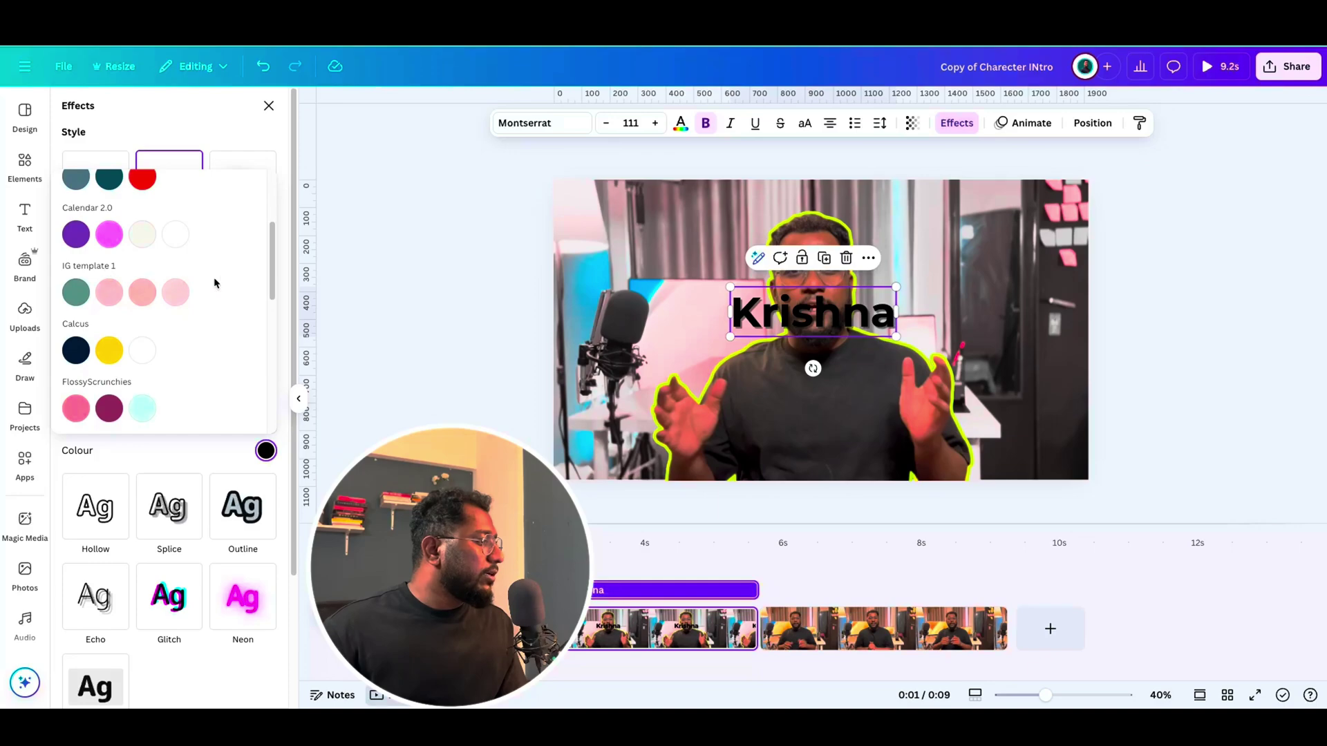
pyautogui.moveTo(798, 313); pyautogui.dragTo(926, 360)
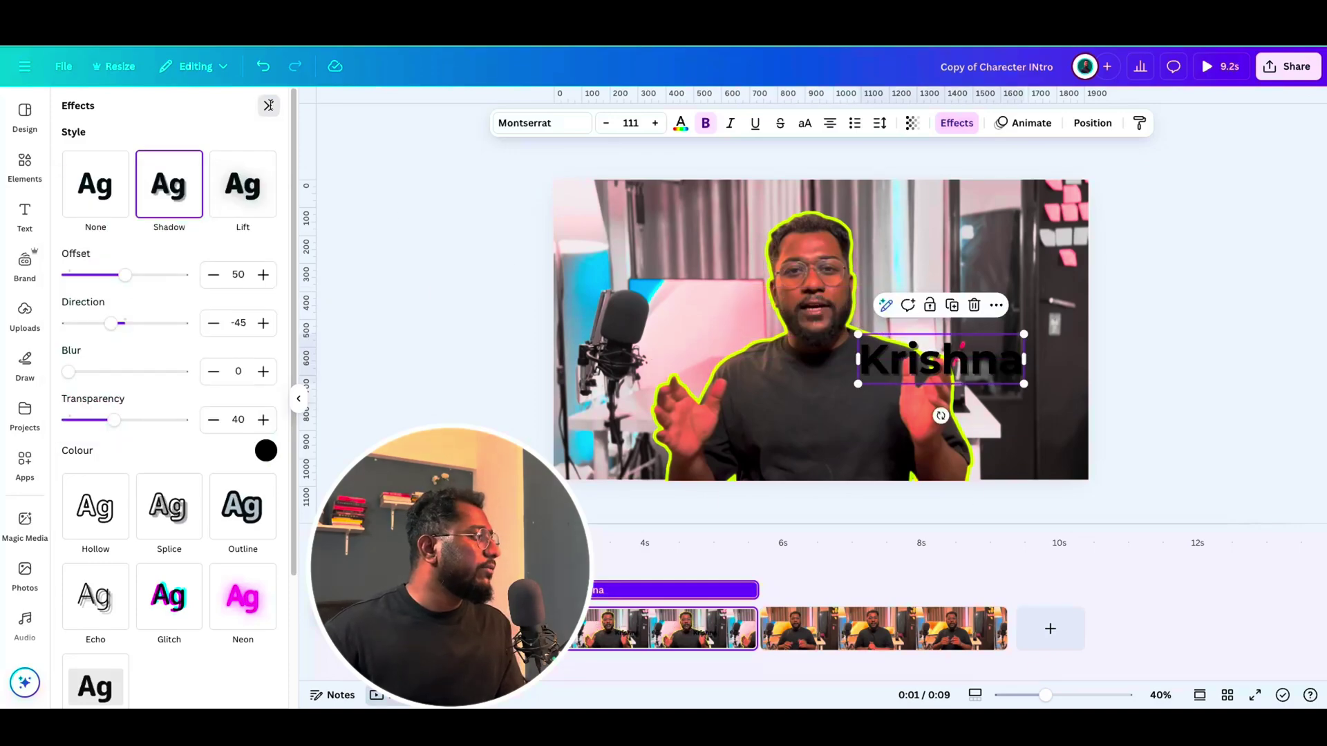
# Step: Search the elements for "ink splash" and add the black brush stroke graphic to the page
pyautogui.click(25, 164)
pyautogui.click(132, 110)
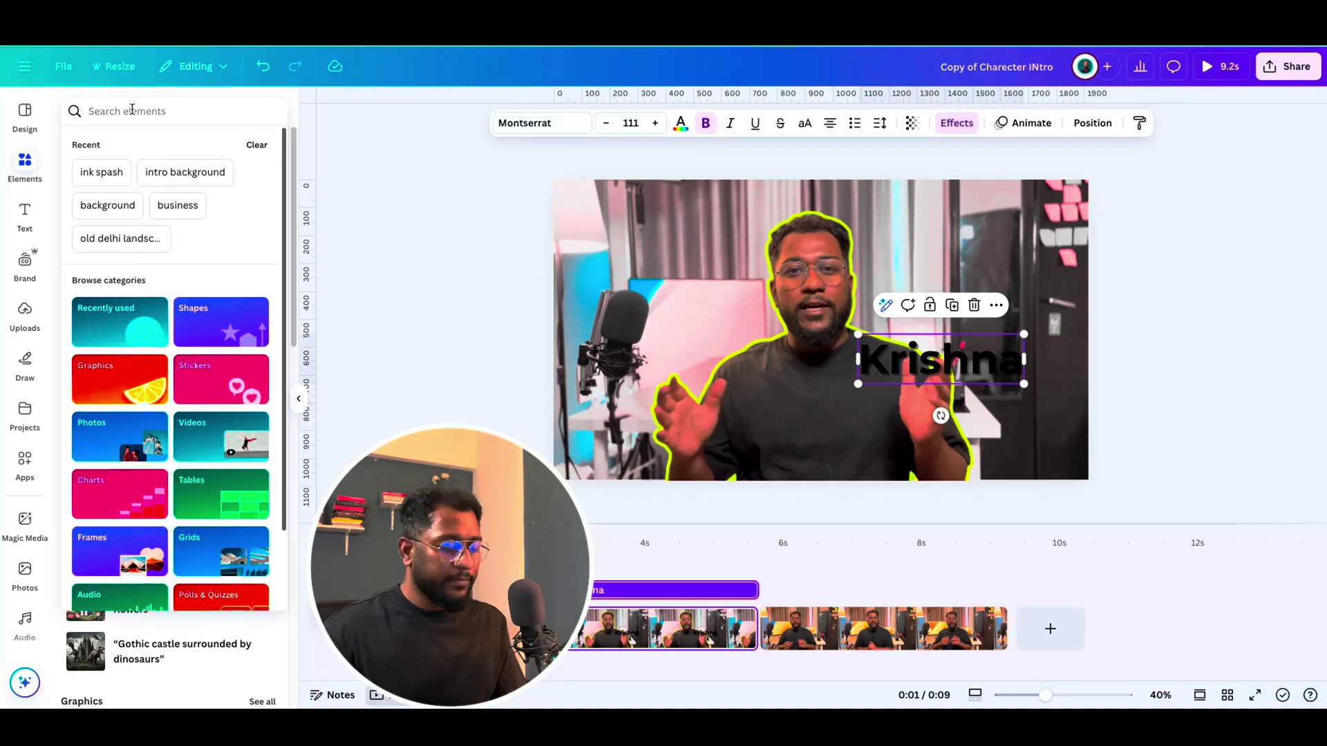
pyautogui.write('ins')
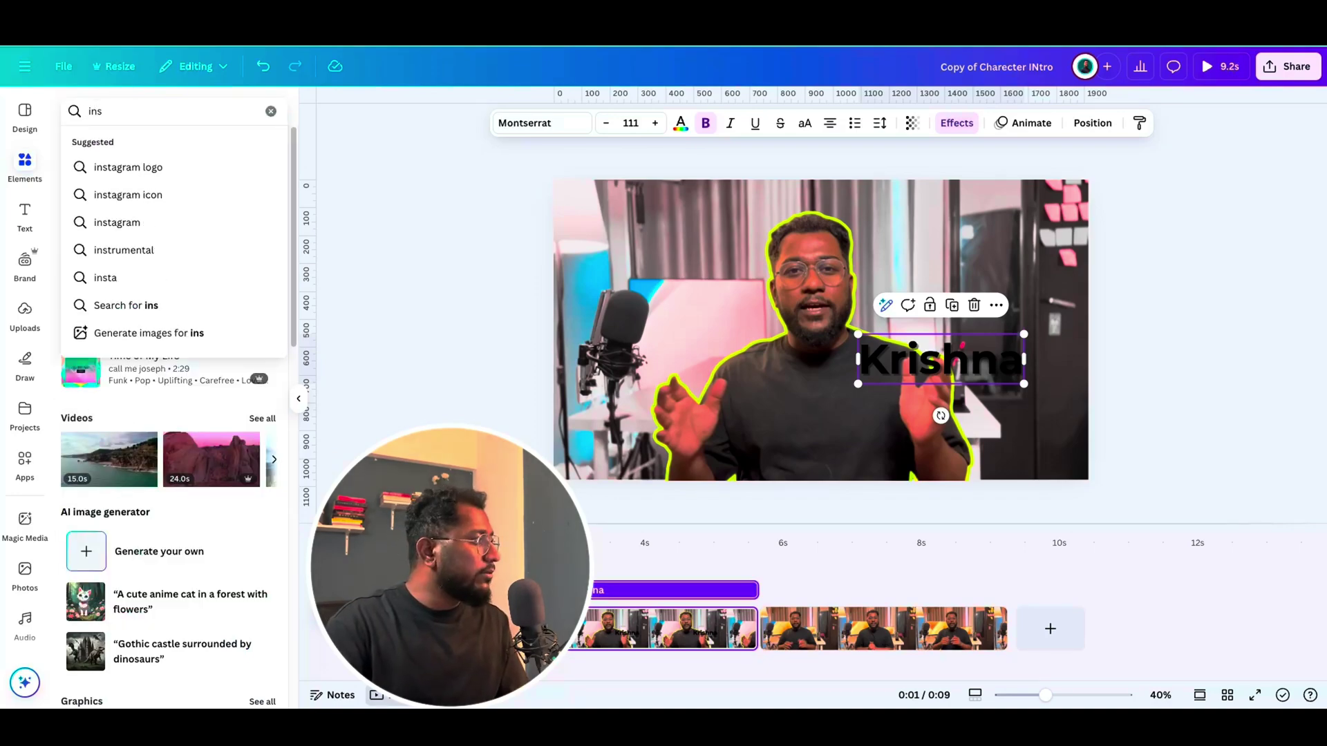
pyautogui.press('BackSpace')
pyautogui.press('BackSpace')
pyautogui.write('nk sp')
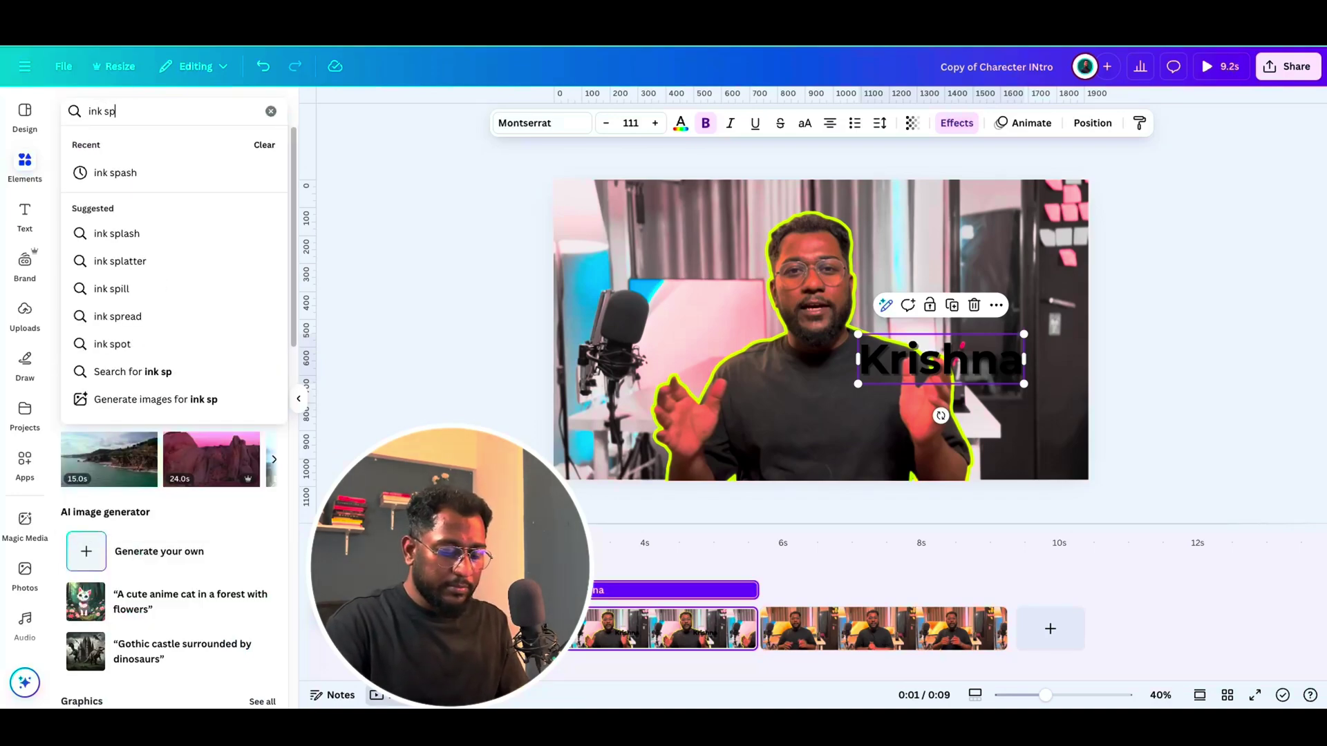
pyautogui.write('lash')
pyautogui.press('Return')
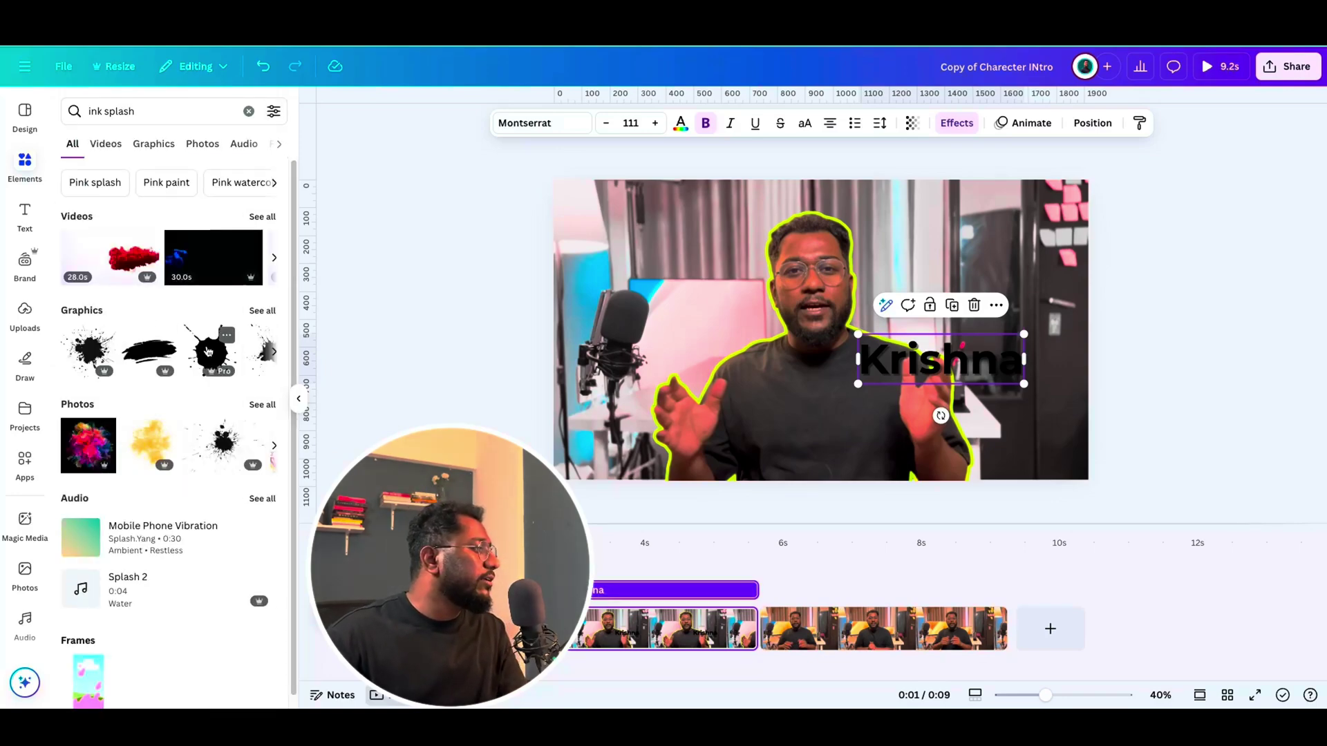
pyautogui.click(149, 352)
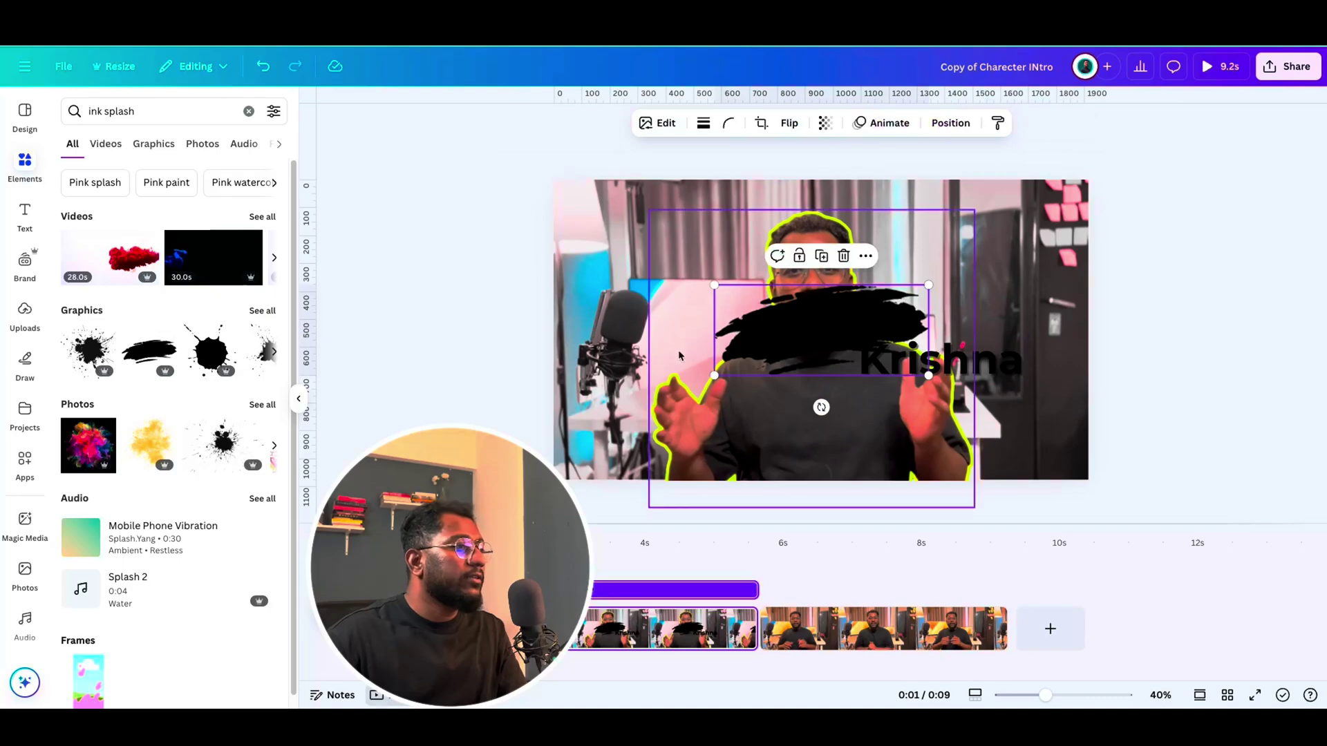
# Step: Enlarge the brush stroke to about 1462 by 619 px and place it over the name, extending past the page's right edge
pyautogui.moveTo(928, 375)
pyautogui.mouseDown()
pyautogui.moveTo(1085, 477)
pyautogui.moveTo(1120, 456)
pyautogui.moveTo(1090, 436)
pyautogui.mouseUp()
pyautogui.click(989, 380)
pyautogui.moveTo(874, 372)
pyautogui.mouseDown()
pyautogui.moveTo(929, 373)
pyautogui.moveTo(918, 378)
pyautogui.mouseUp()
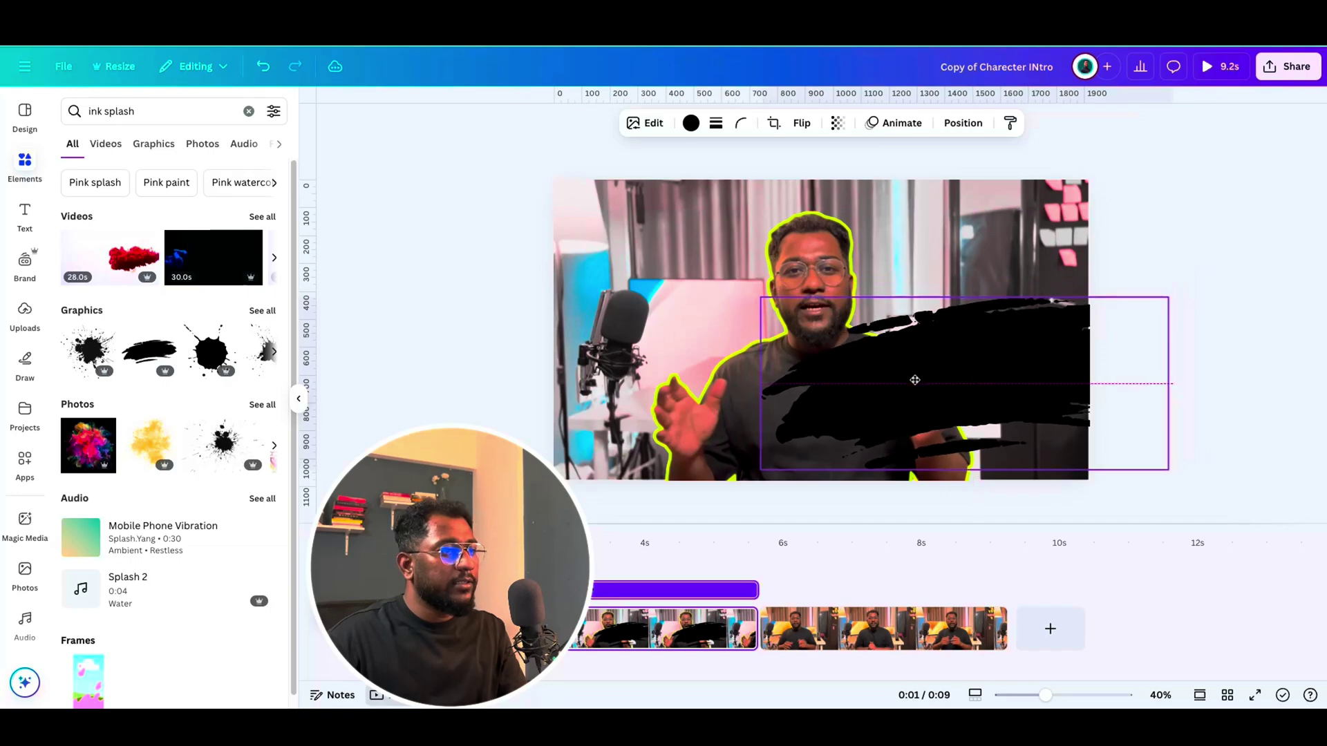
# Step: Colour the brush stroke red and layer it behind the man's cutout but above the filtered background
pyautogui.click(691, 124)
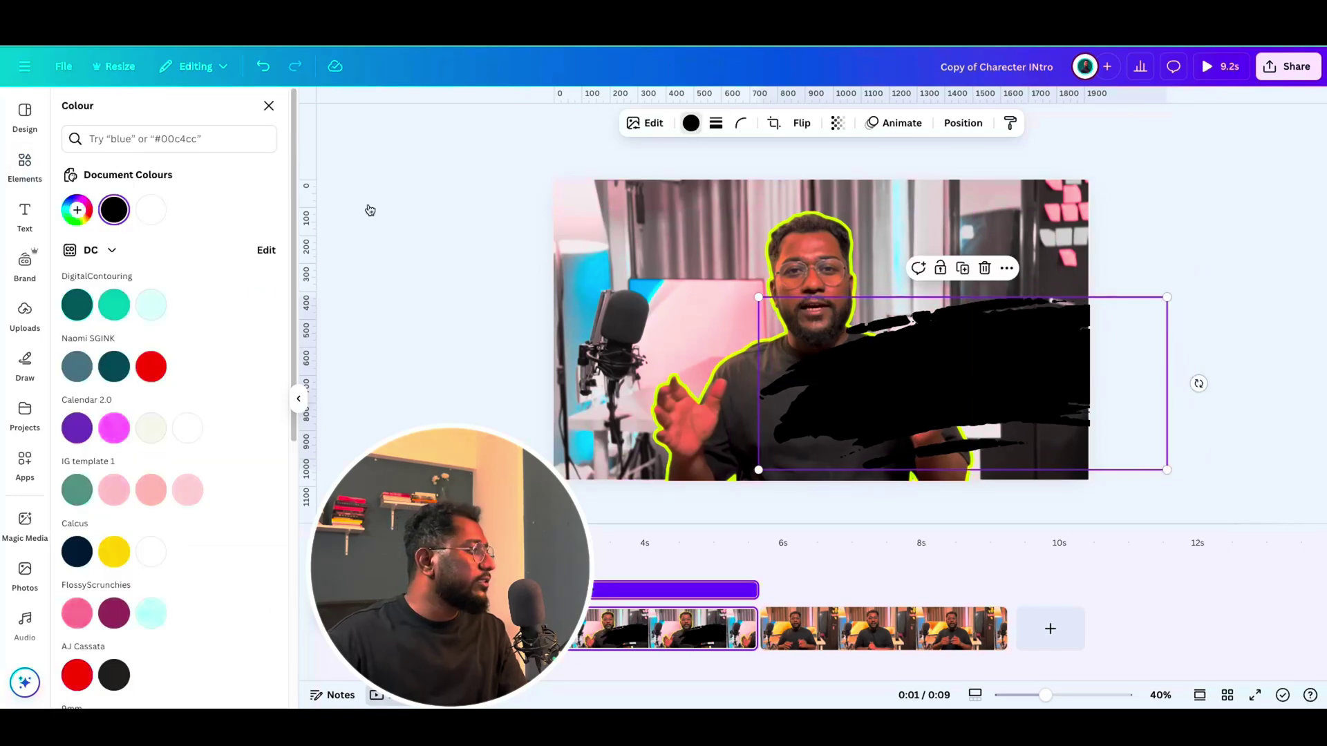
pyautogui.click(147, 371)
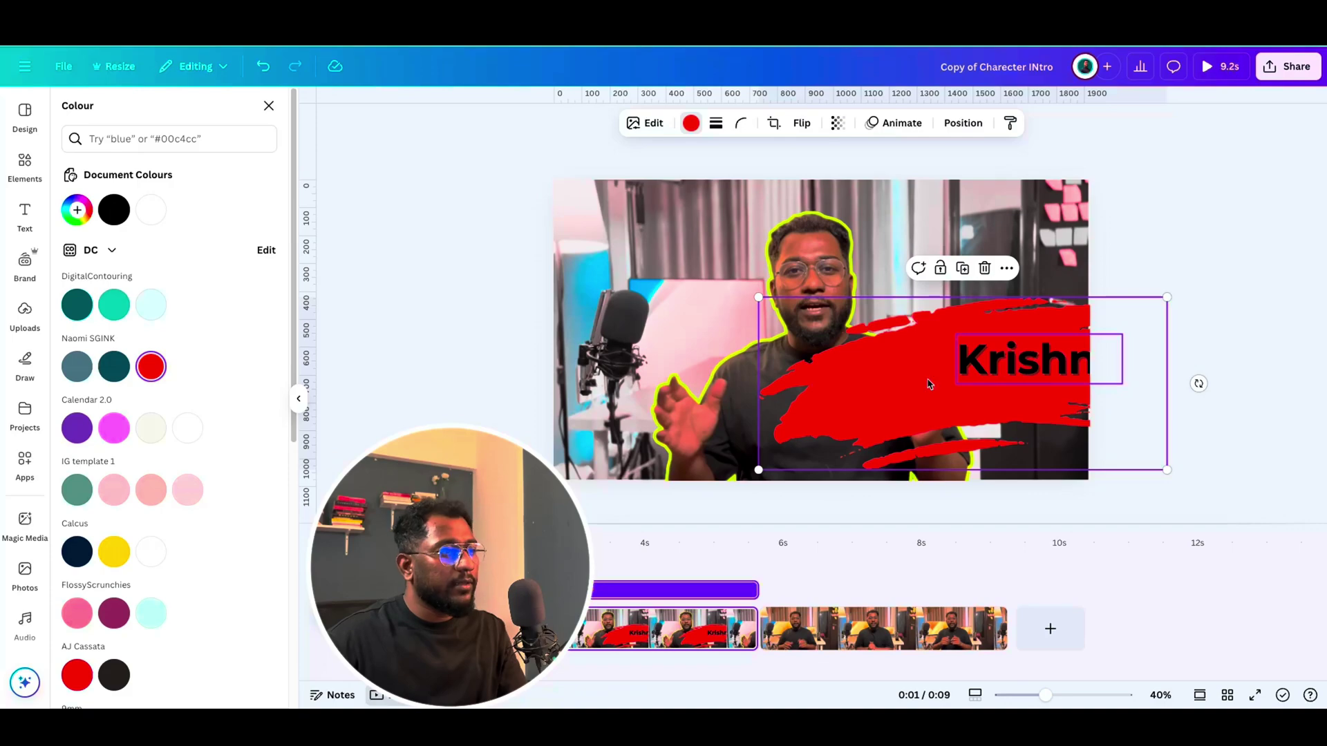
pyautogui.click(960, 124)
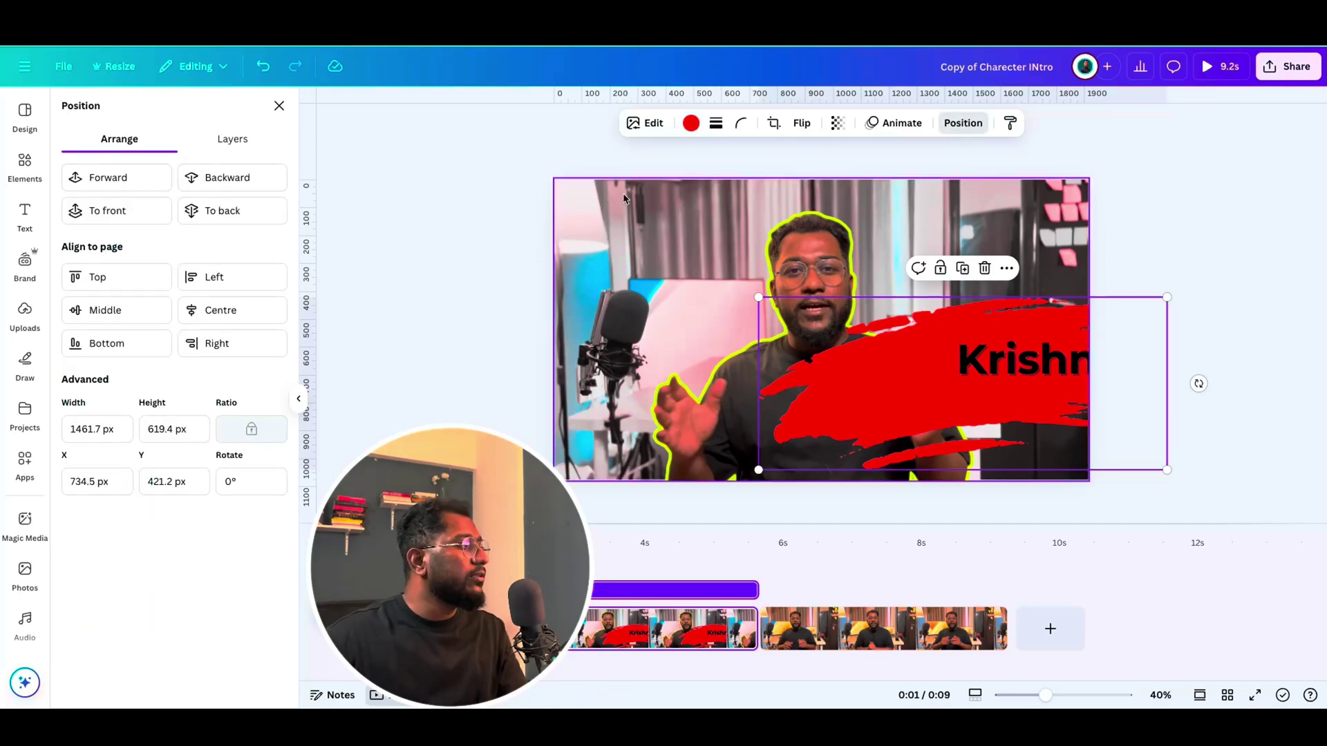
pyautogui.click(229, 210)
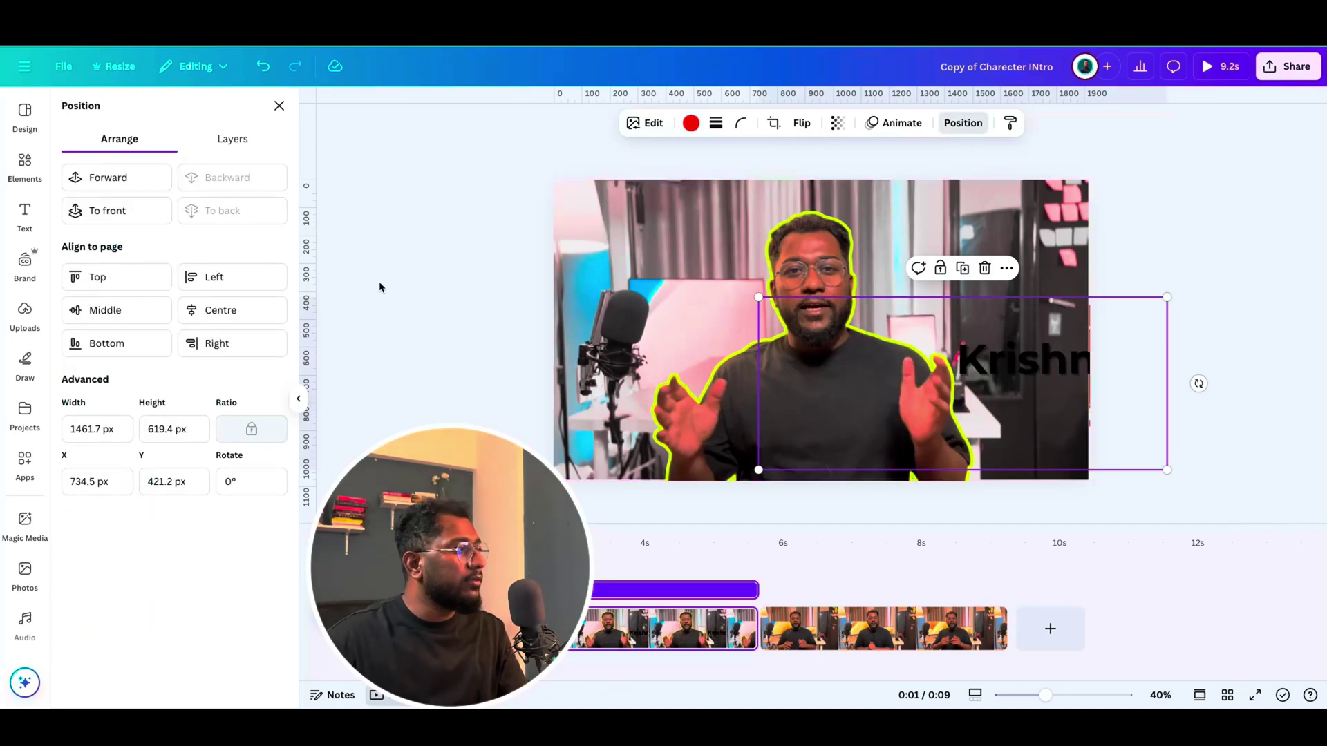
pyautogui.click(104, 179)
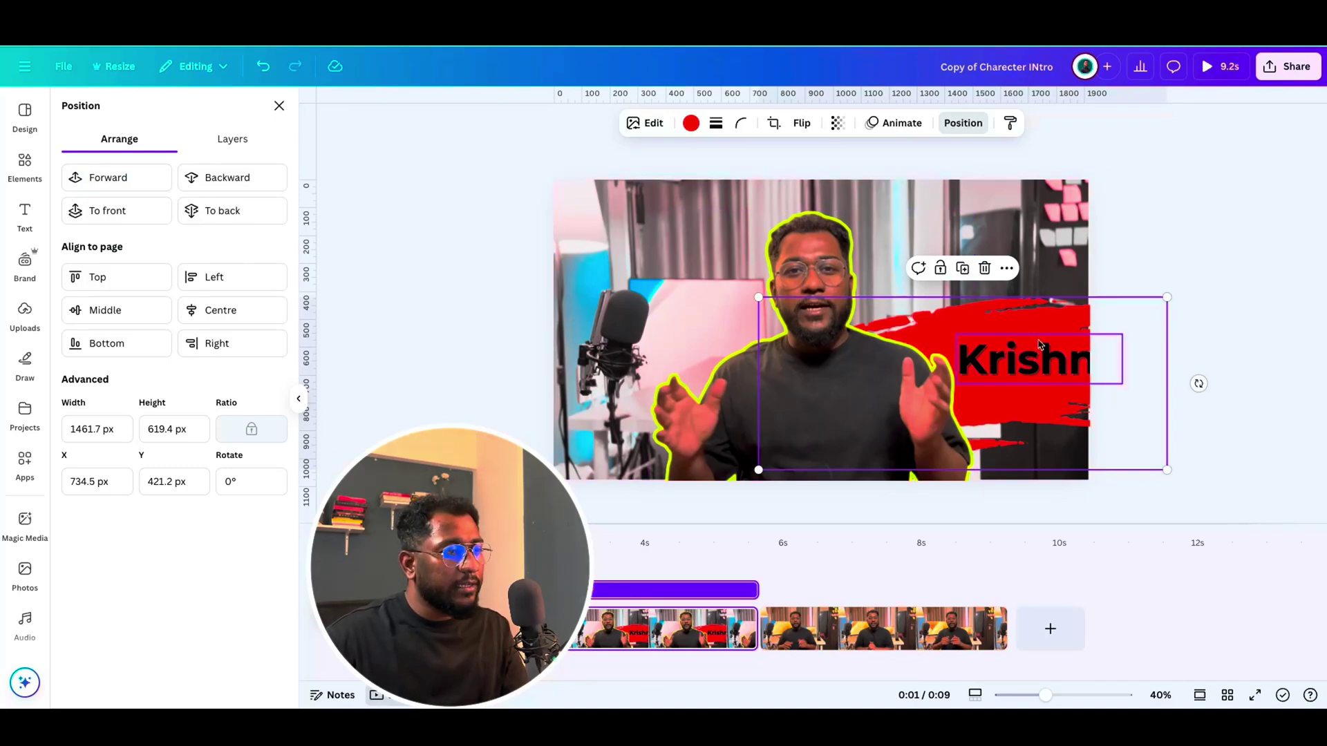
# Step: Place the name on the red stroke at the page's right edge, in uppercase on one line at font size 106
pyautogui.click(1016, 346)
pyautogui.moveTo(1016, 345); pyautogui.dragTo(984, 340)
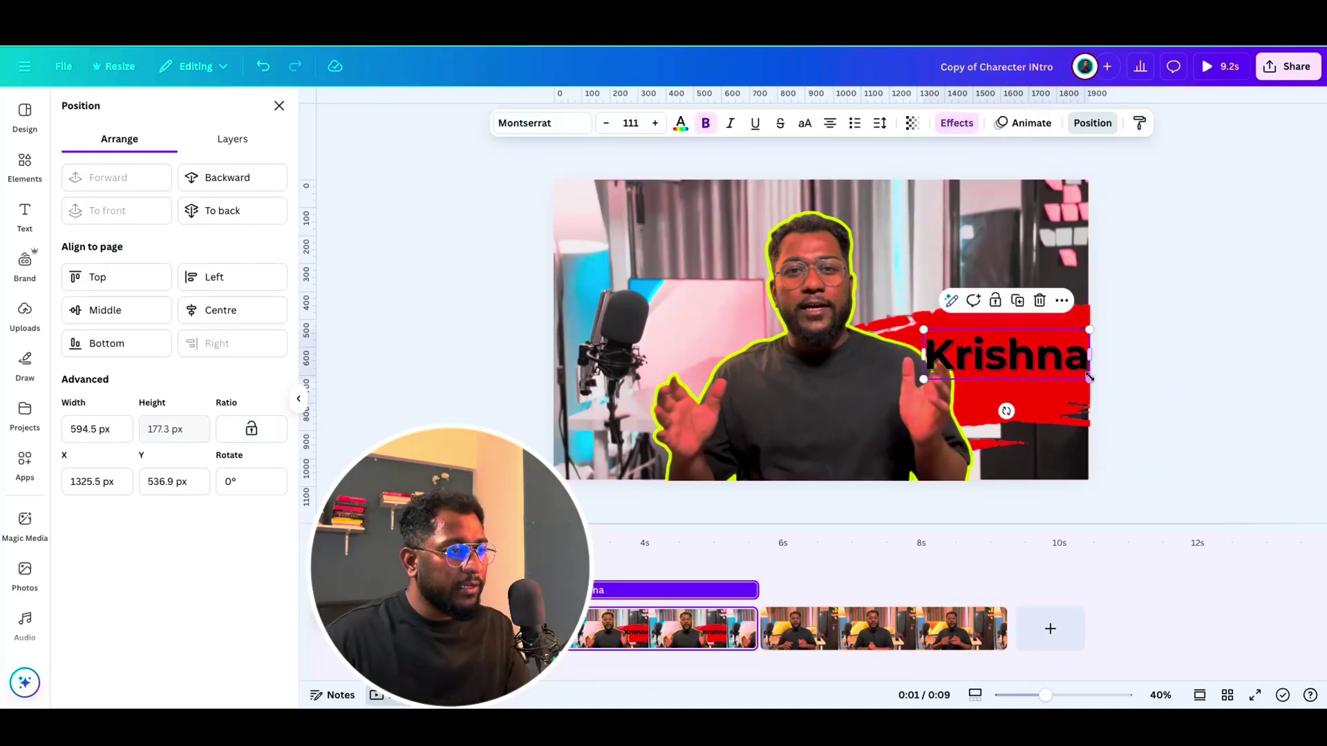
pyautogui.moveTo(1089, 377)
pyautogui.mouseDown()
pyautogui.moveTo(1027, 360)
pyautogui.moveTo(1049, 346)
pyautogui.moveTo(1049, 322)
pyautogui.moveTo(1031, 353)
pyautogui.moveTo(1031, 309)
pyautogui.moveTo(1010, 319)
pyautogui.moveTo(1090, 357)
pyautogui.mouseUp()
pyautogui.click(806, 125)
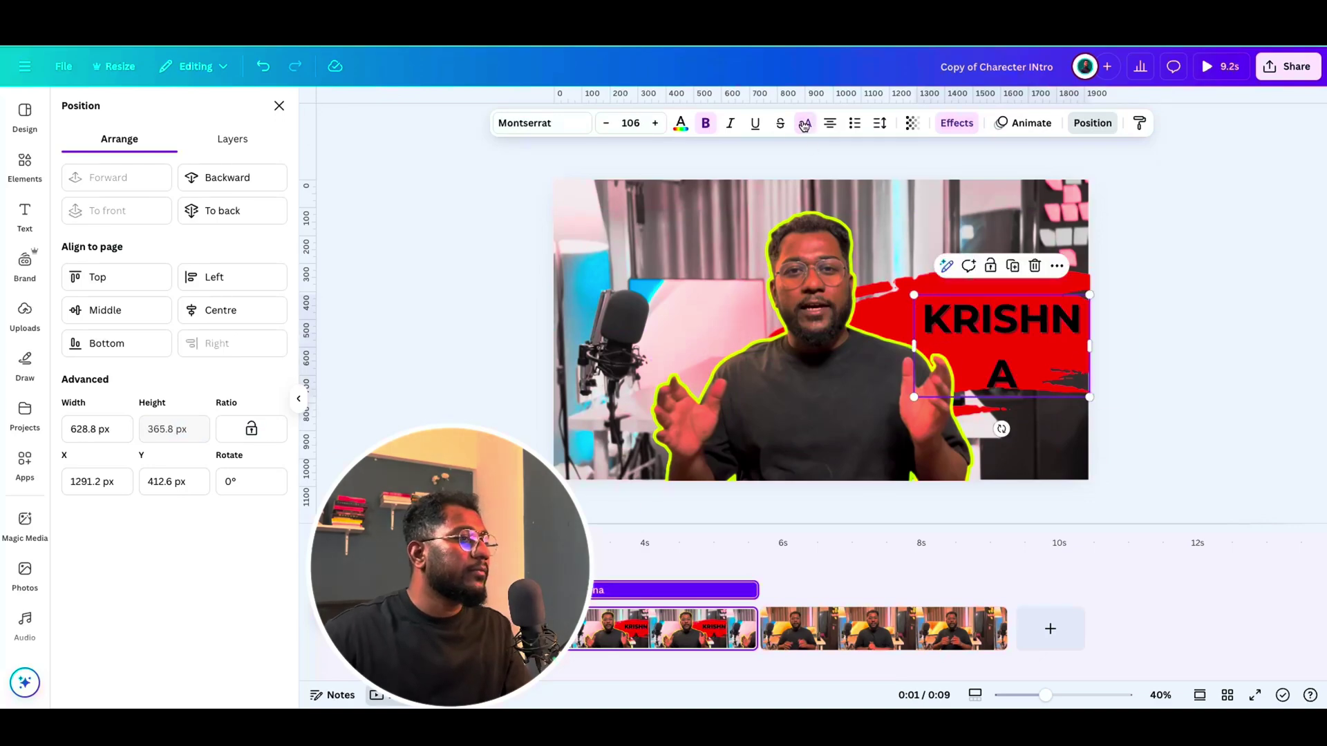
pyautogui.moveTo(923, 348); pyautogui.dragTo(885, 343)
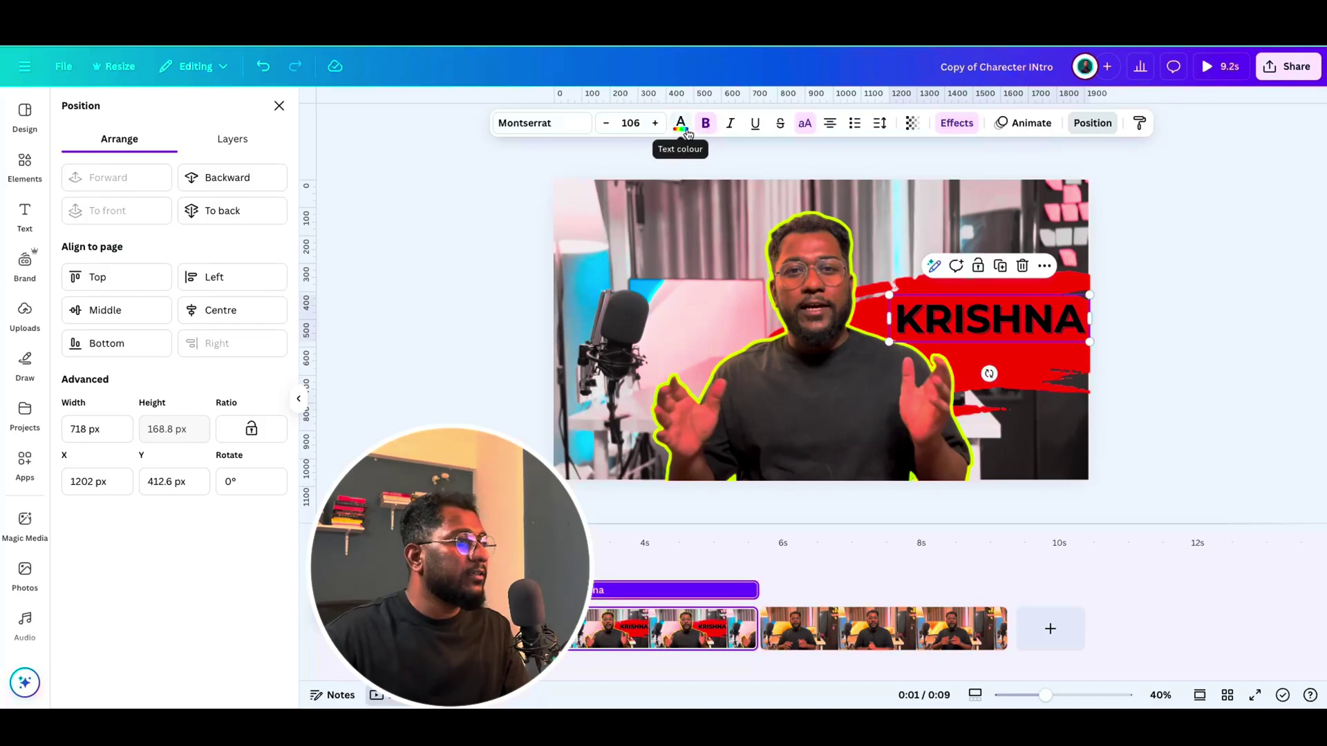
# Step: Shift the name text slightly lower so it sits across the middle of the red brush stroke
pyautogui.moveTo(1024, 326); pyautogui.dragTo(1023, 322)
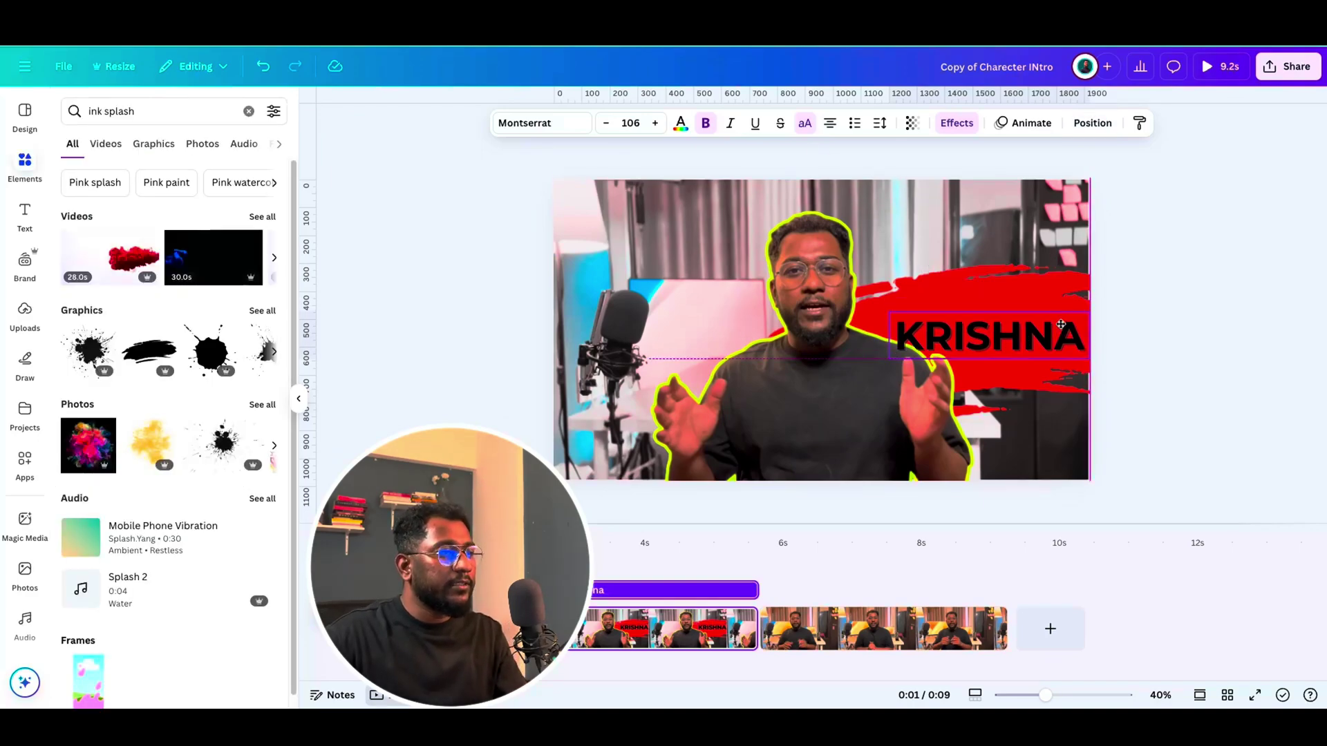
pyautogui.click(1101, 133)
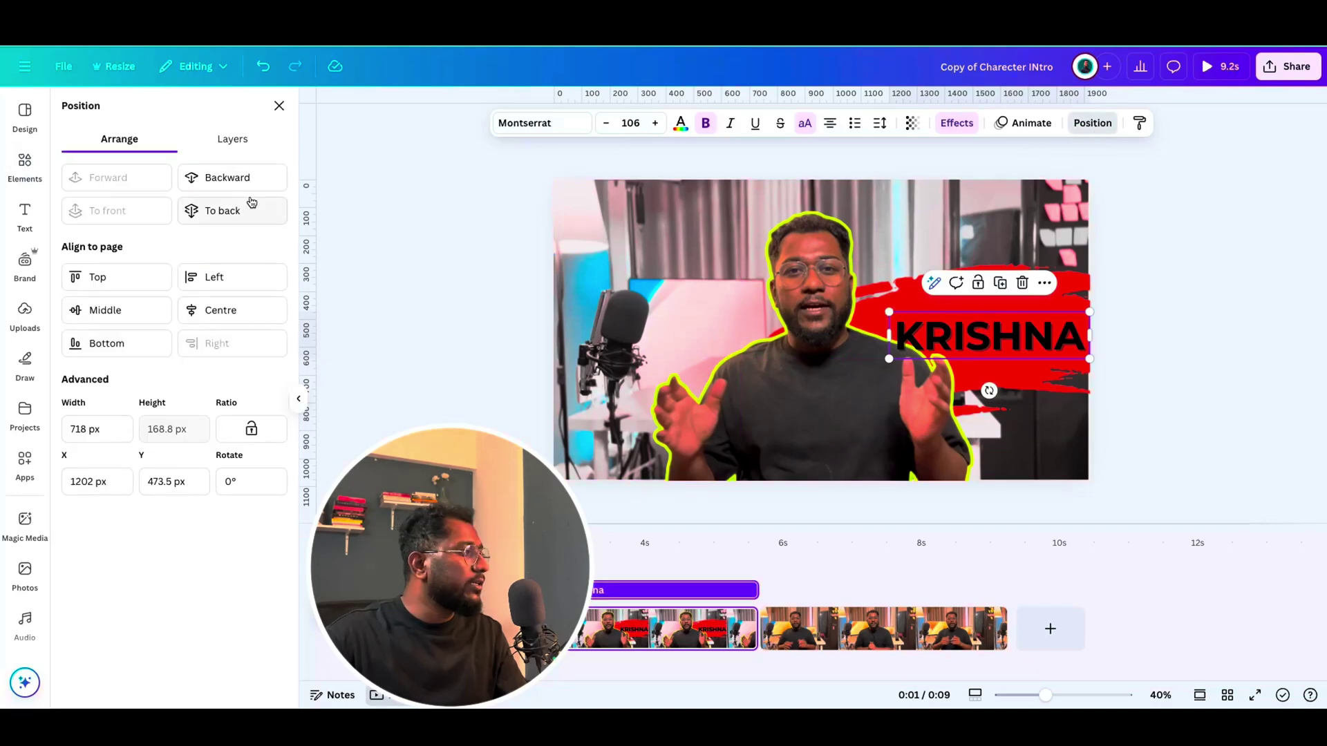
pyautogui.moveTo(1014, 331); pyautogui.dragTo(1013, 325)
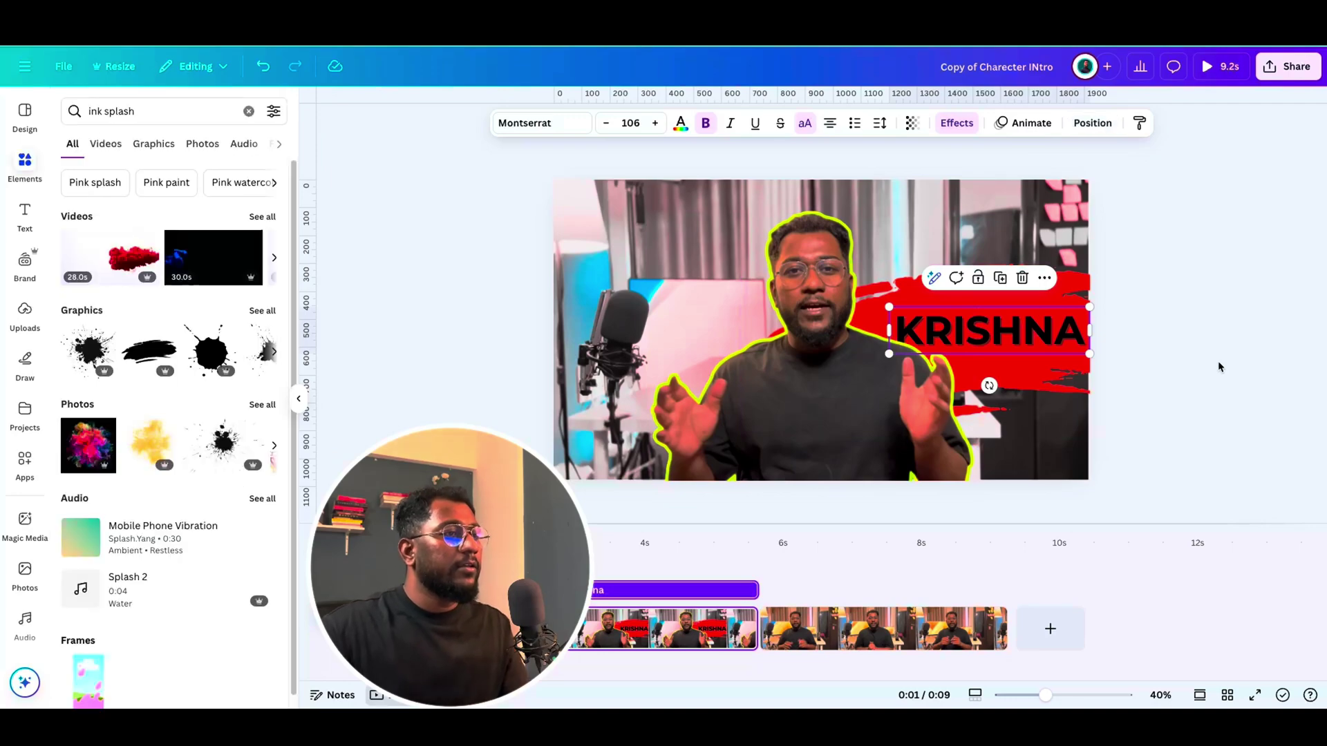
pyautogui.click(1218, 366)
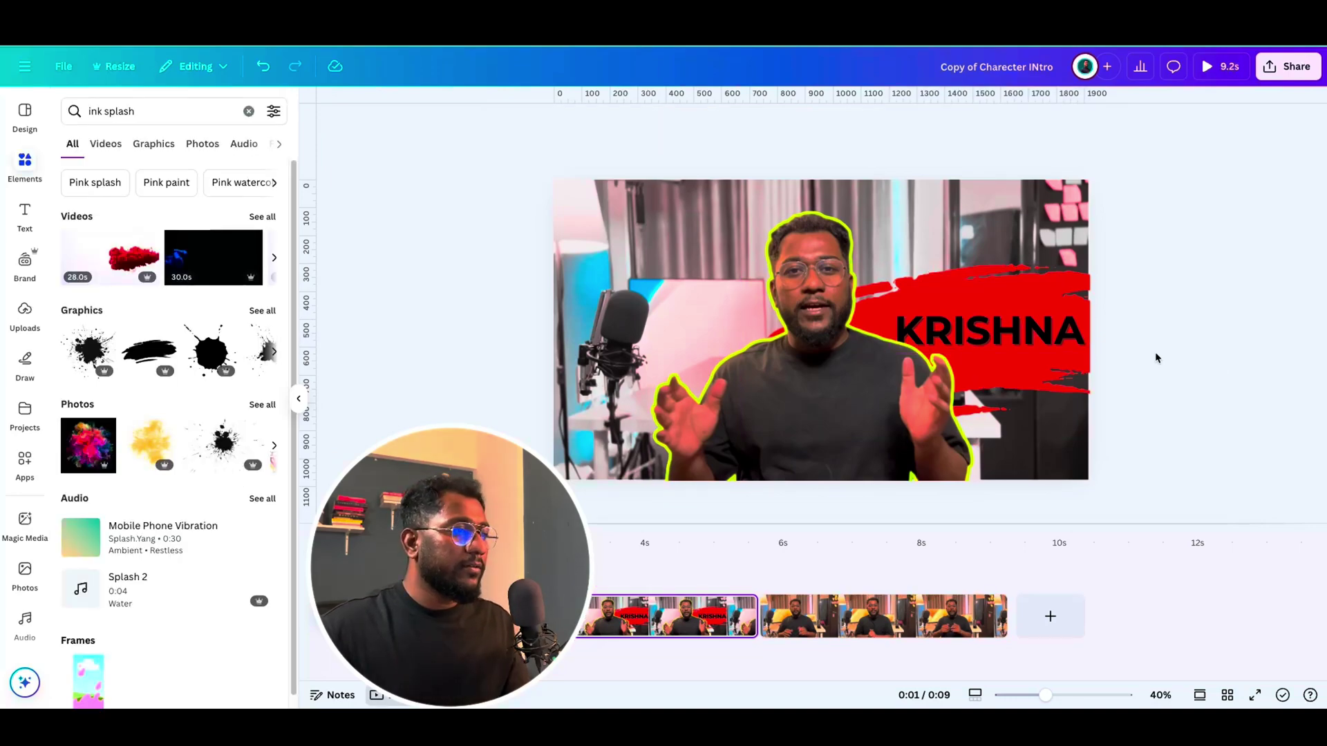
# Step: Reposition the red brush stroke behind the name and tilt it slightly clockwise
pyautogui.moveTo(1075, 299); pyautogui.dragTo(1087, 299)
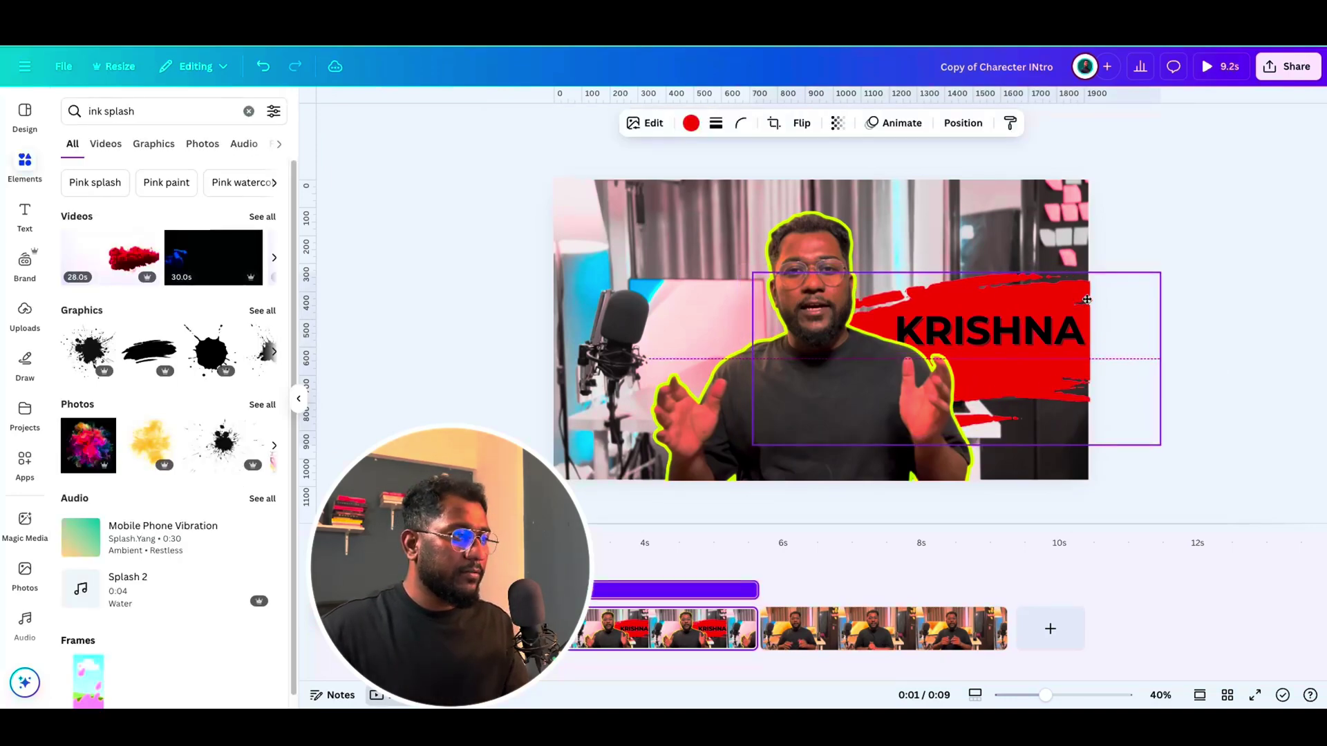
pyautogui.moveTo(1192, 358)
pyautogui.mouseDown()
pyautogui.moveTo(1176, 406)
pyautogui.moveTo(1175, 338)
pyautogui.moveTo(1156, 297)
pyautogui.moveTo(1155, 387)
pyautogui.moveTo(1156, 343)
pyautogui.moveTo(1155, 358)
pyautogui.mouseUp()
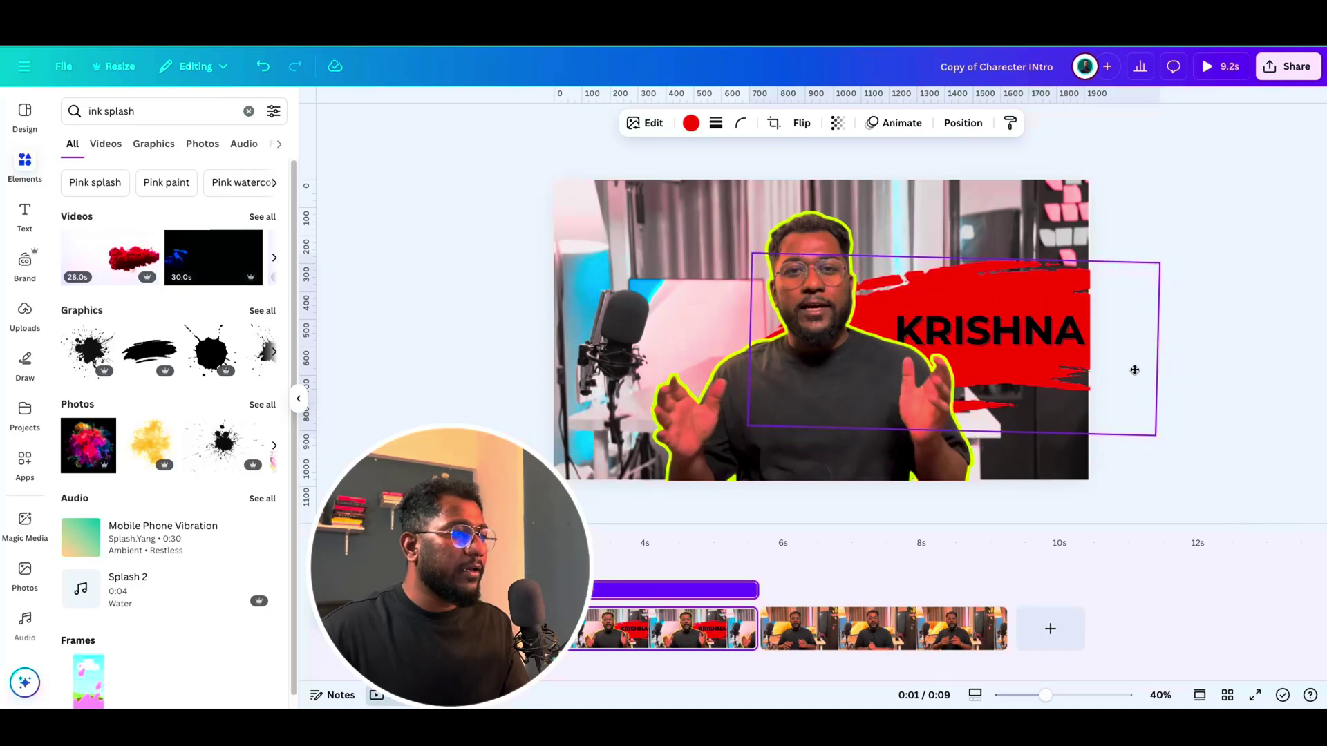
pyautogui.click(1195, 286)
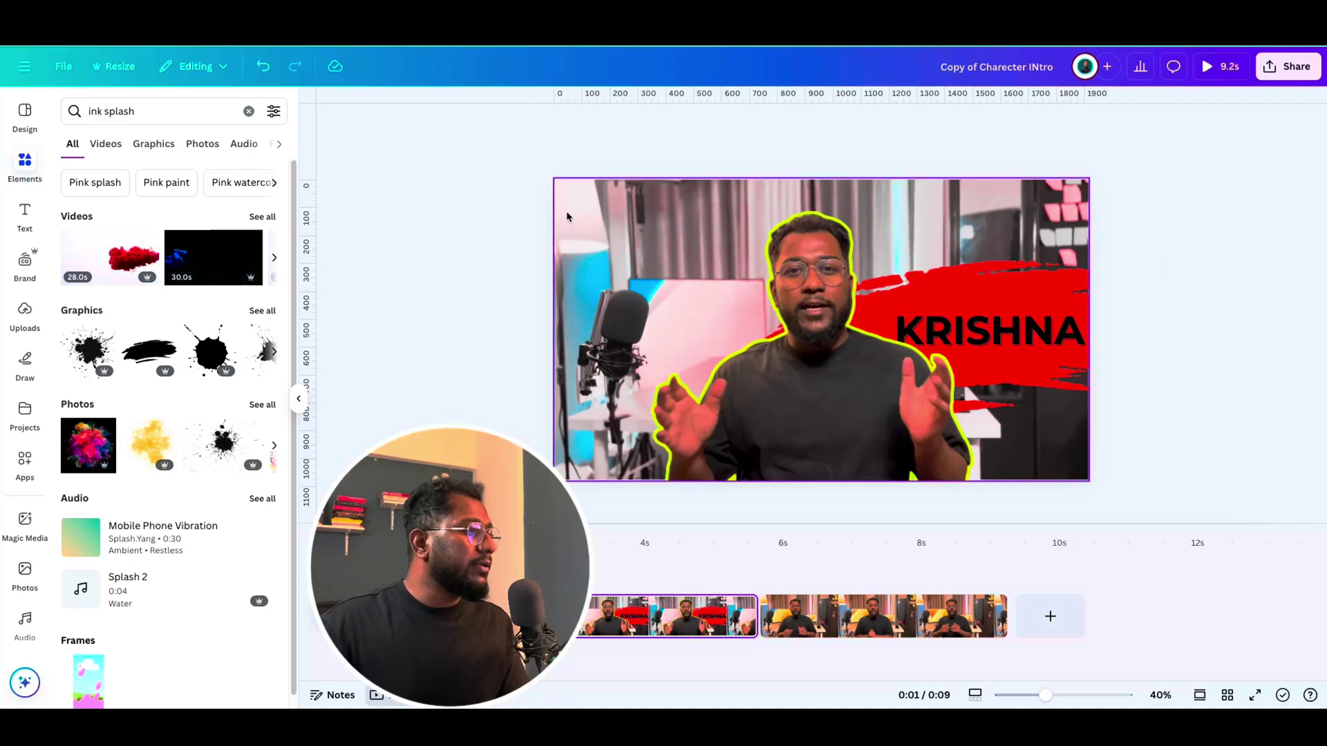
# Step: Apply the Breathe animation to the man's cutout with scale direction Out and increase the scale to about four-fifths of its range
pyautogui.click(760, 301)
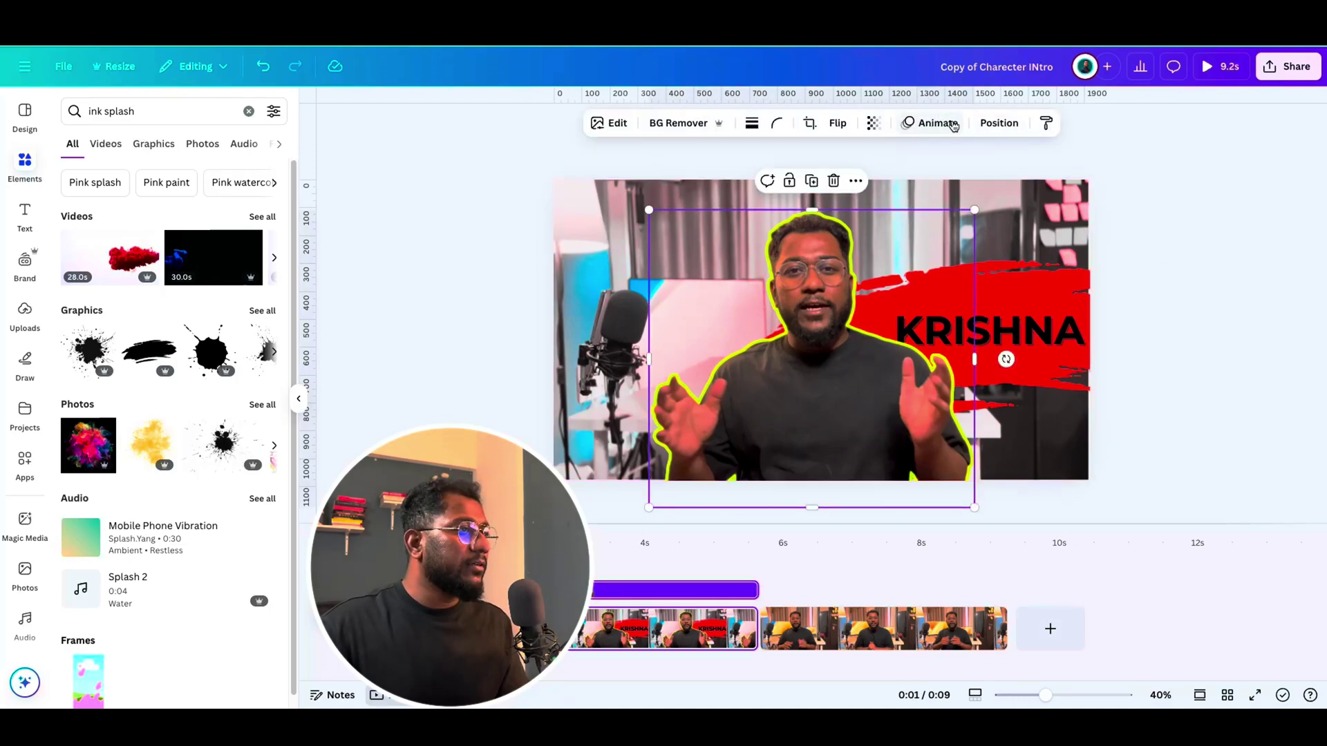
pyautogui.click(930, 124)
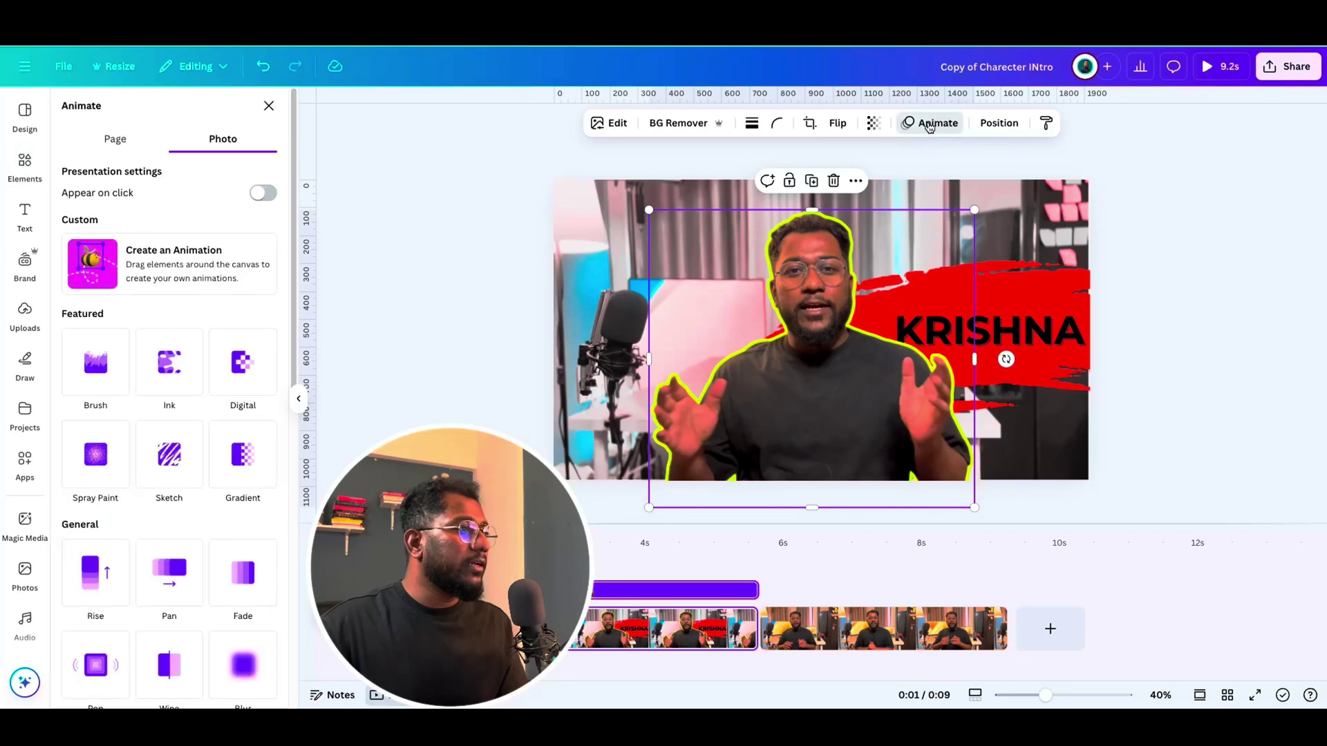
pyautogui.scroll(-3, 199, 360)
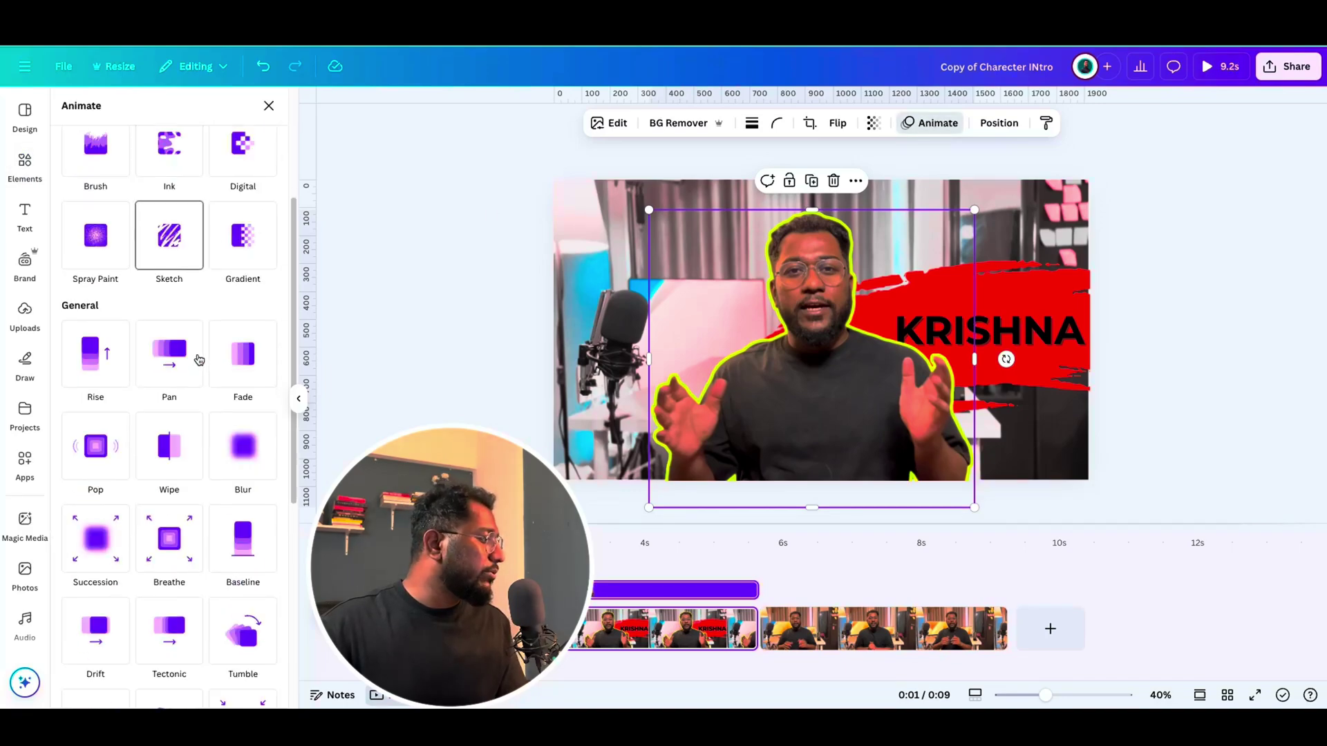
pyautogui.click(181, 354)
pyautogui.scroll(-1, 187, 360)
pyautogui.click(173, 432)
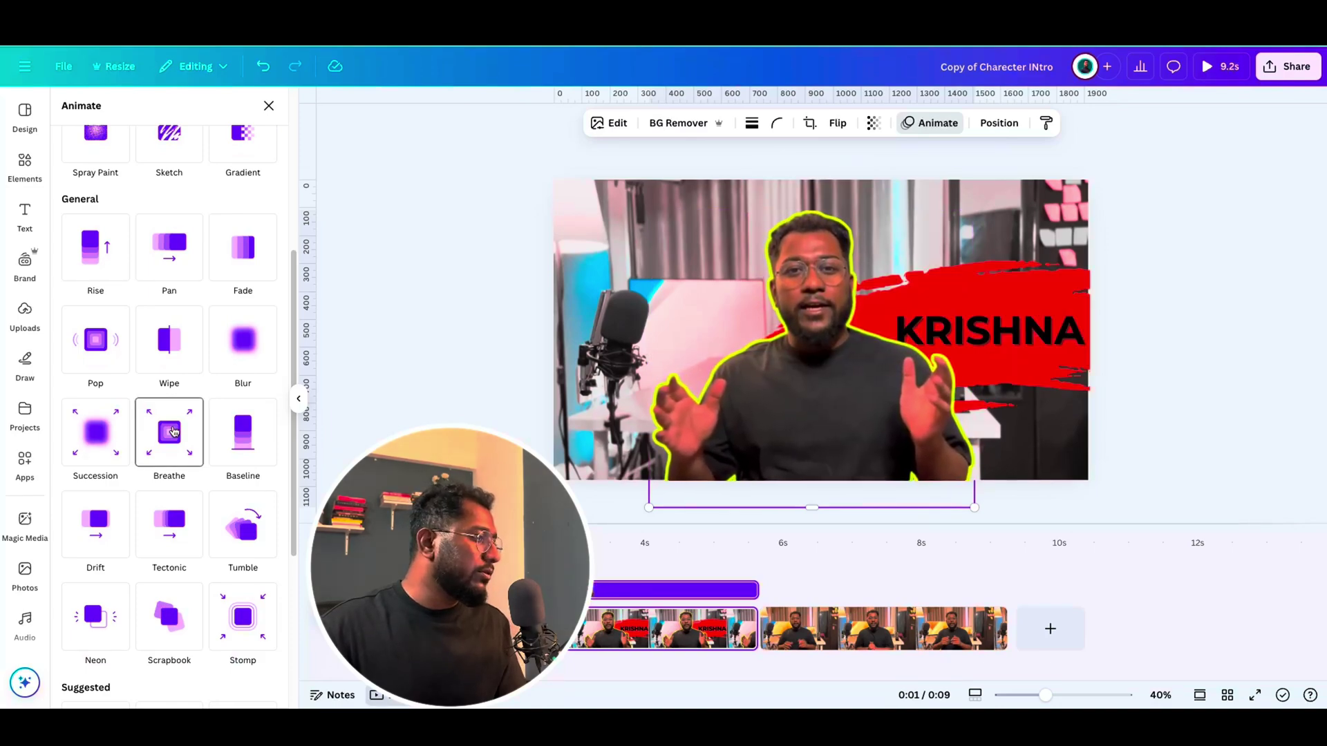
pyautogui.click(172, 432)
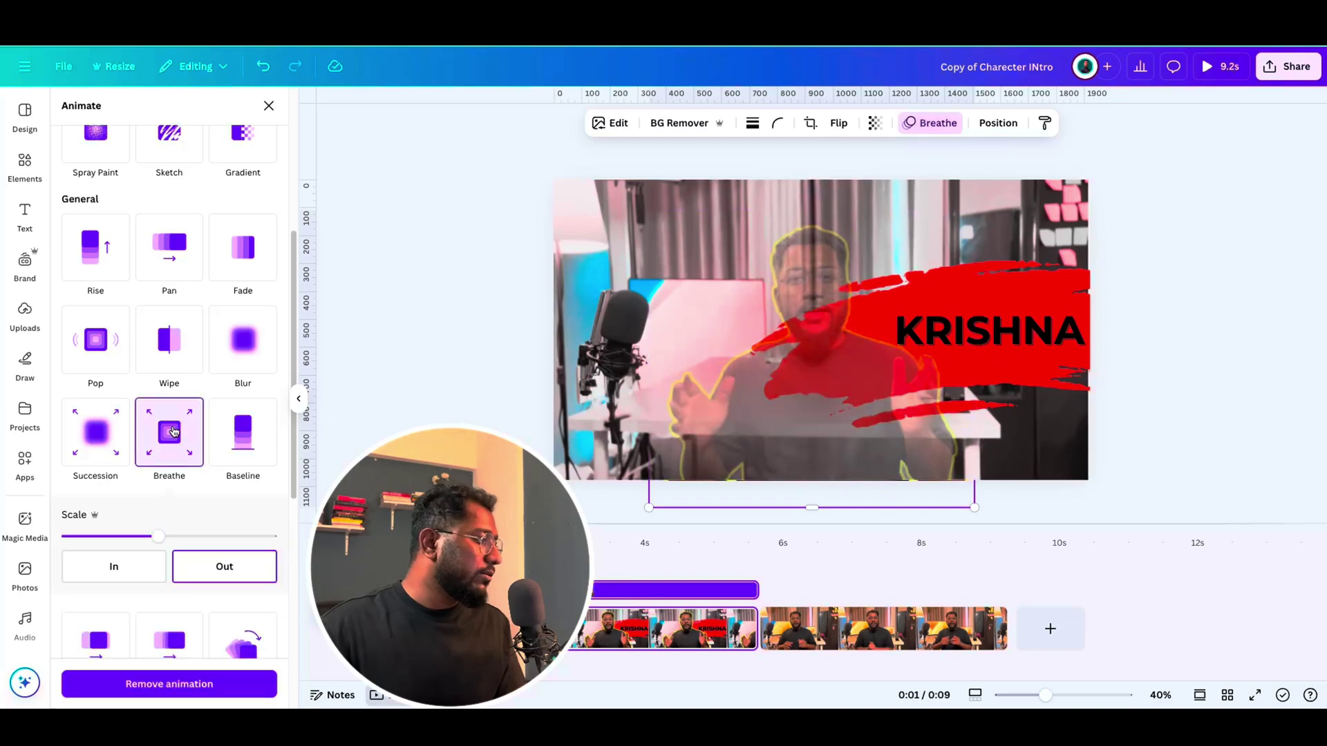
pyautogui.moveTo(157, 539); pyautogui.dragTo(234, 538)
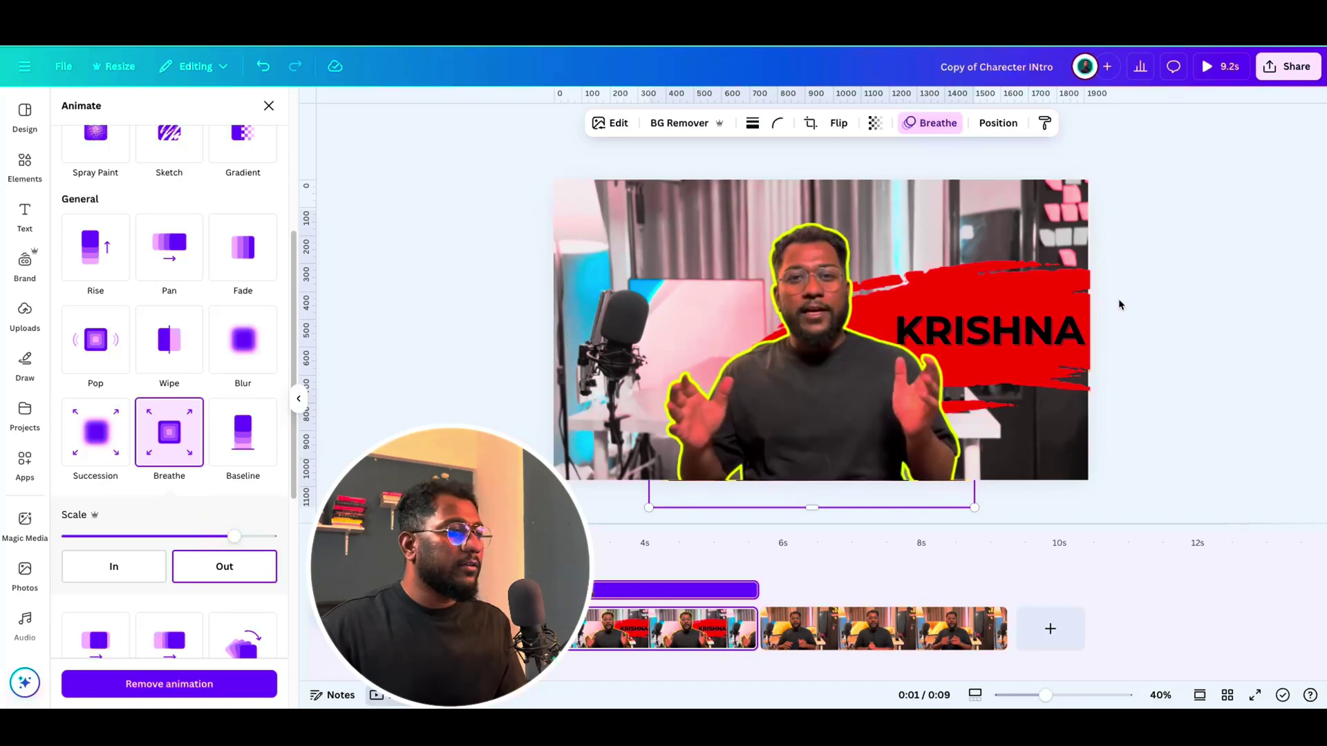
# Step: Apply the Baseline animation to the name text for both enter and exit, moving leftward at a reduced speed
pyautogui.click(1089, 291)
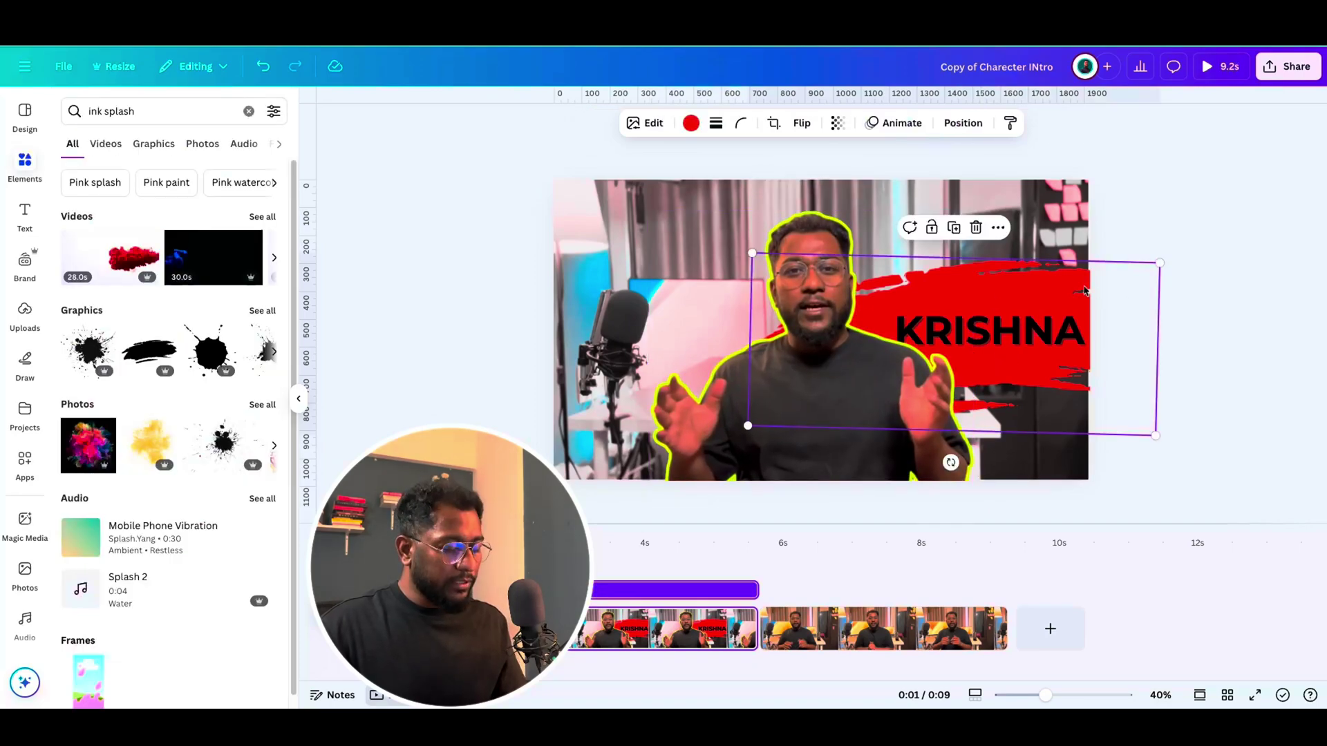
pyautogui.click(995, 322)
pyautogui.click(1061, 293)
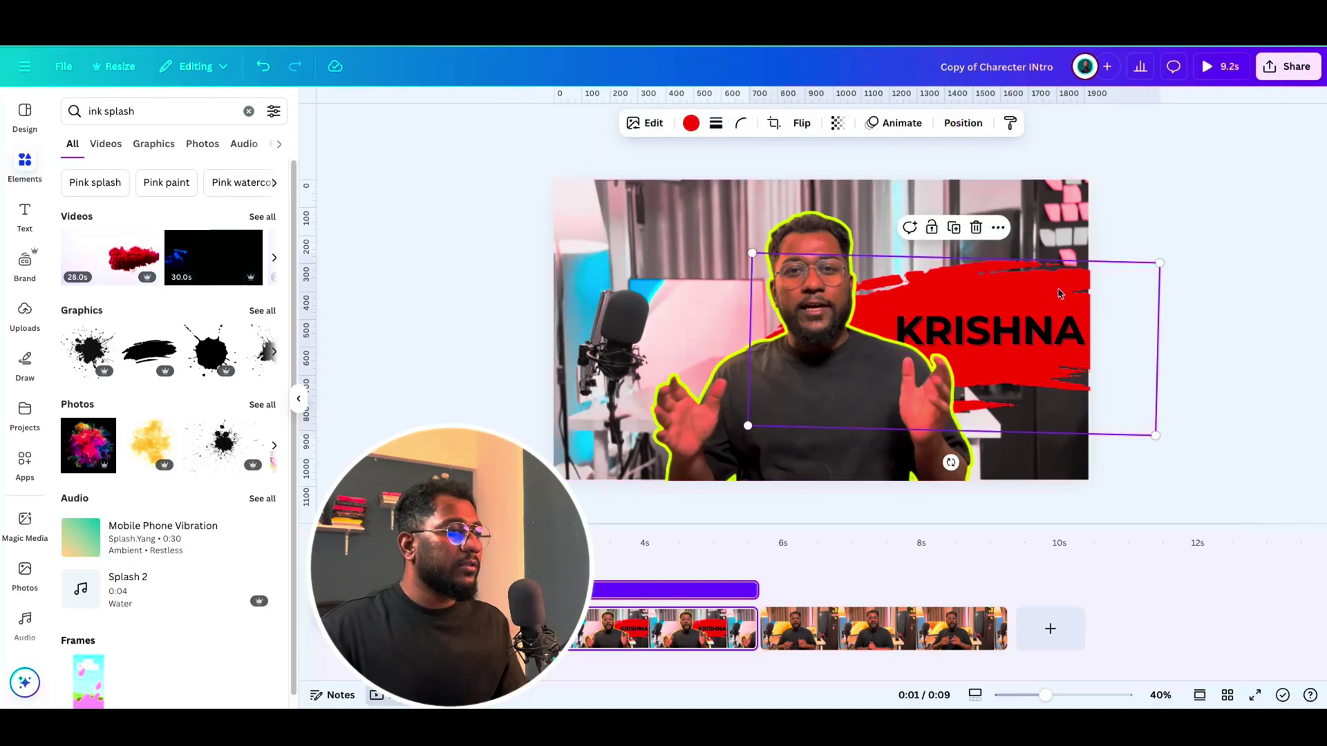
pyautogui.click(1039, 335)
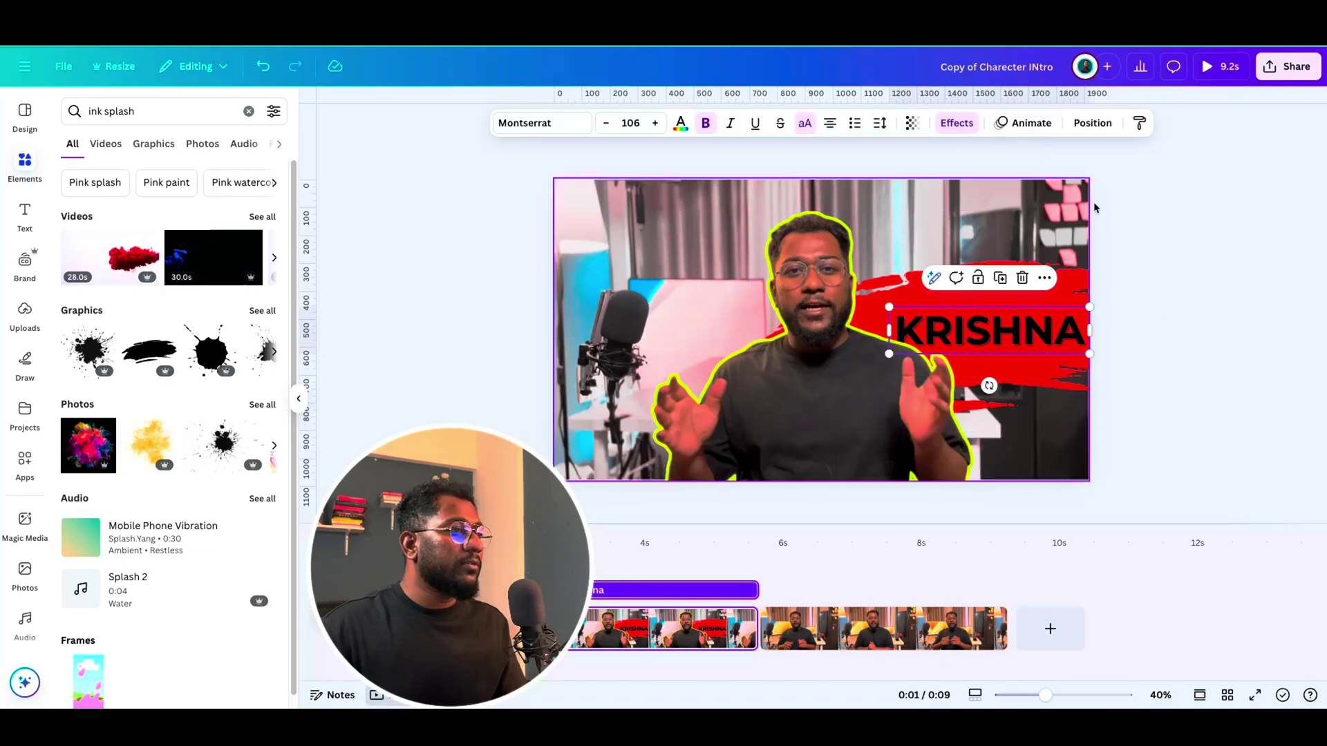
pyautogui.click(1026, 128)
pyautogui.scroll(-5, 170, 414)
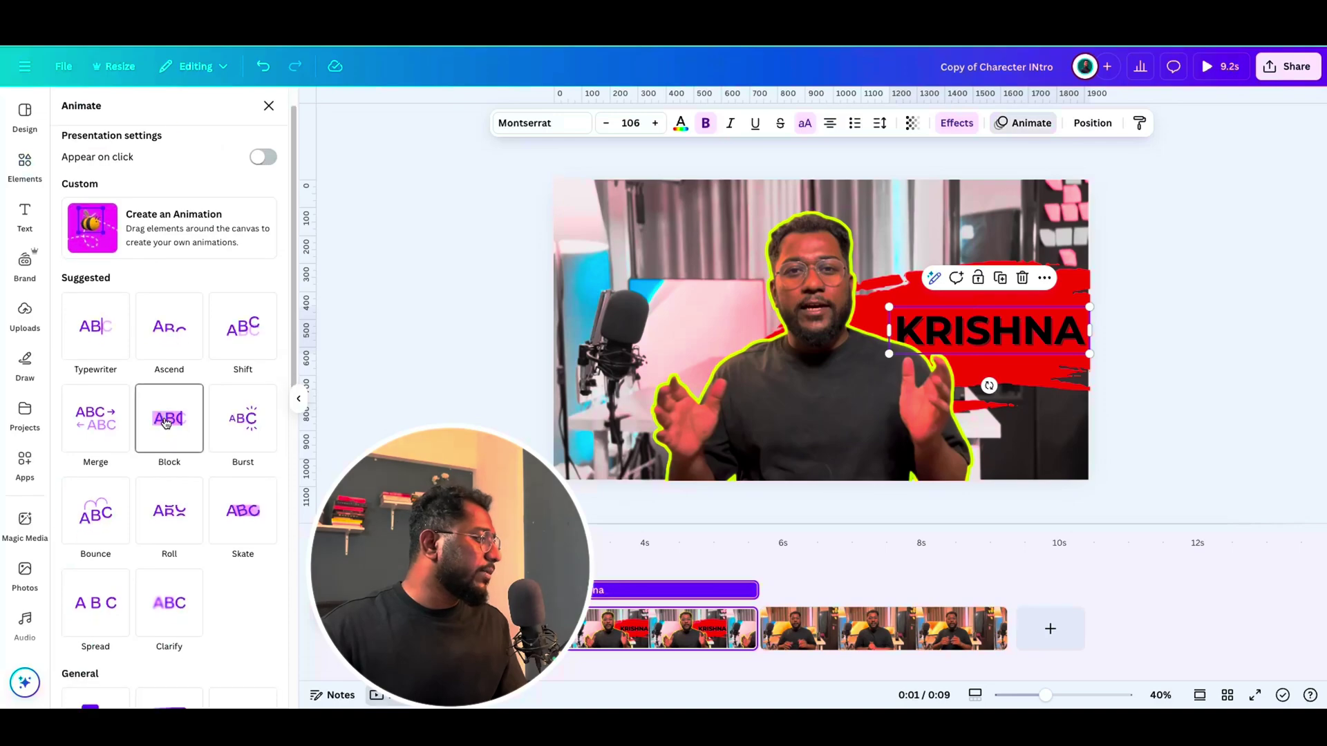
pyautogui.scroll(-3, 166, 423)
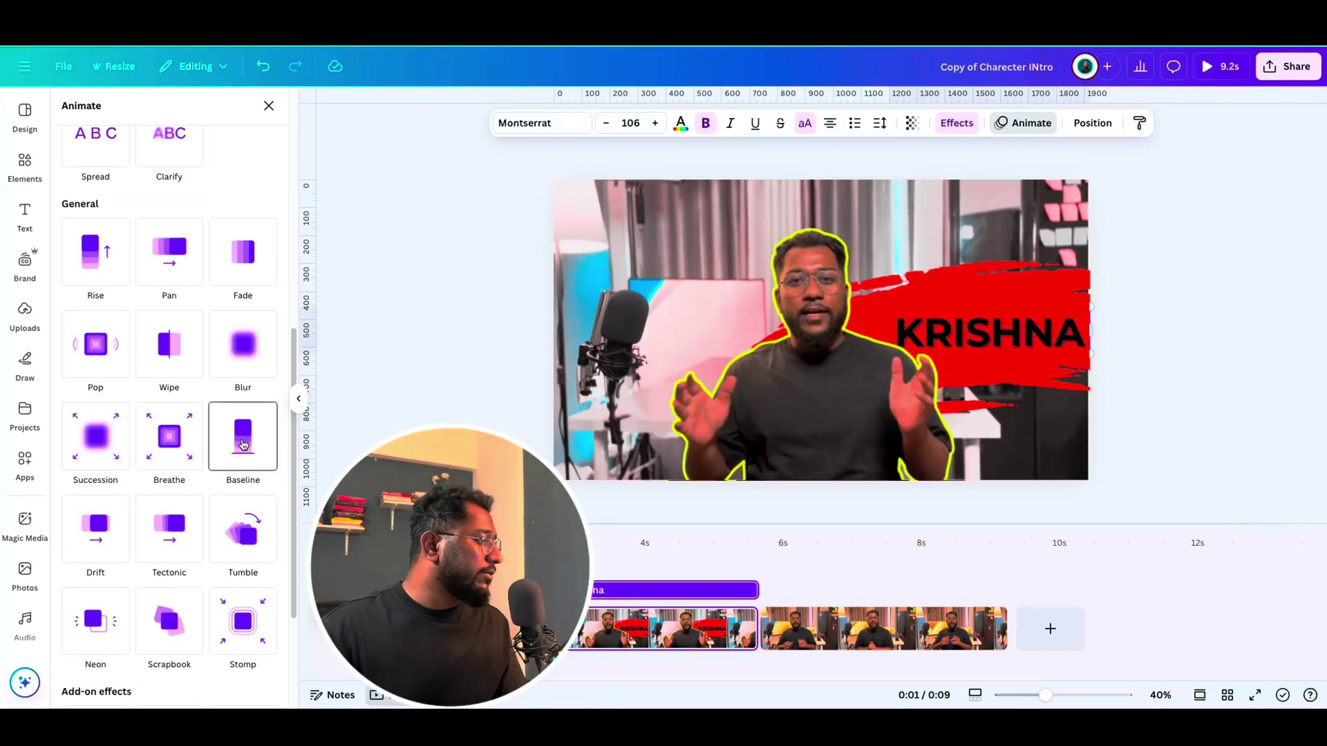
pyautogui.click(237, 445)
pyautogui.scroll(-2, 156, 567)
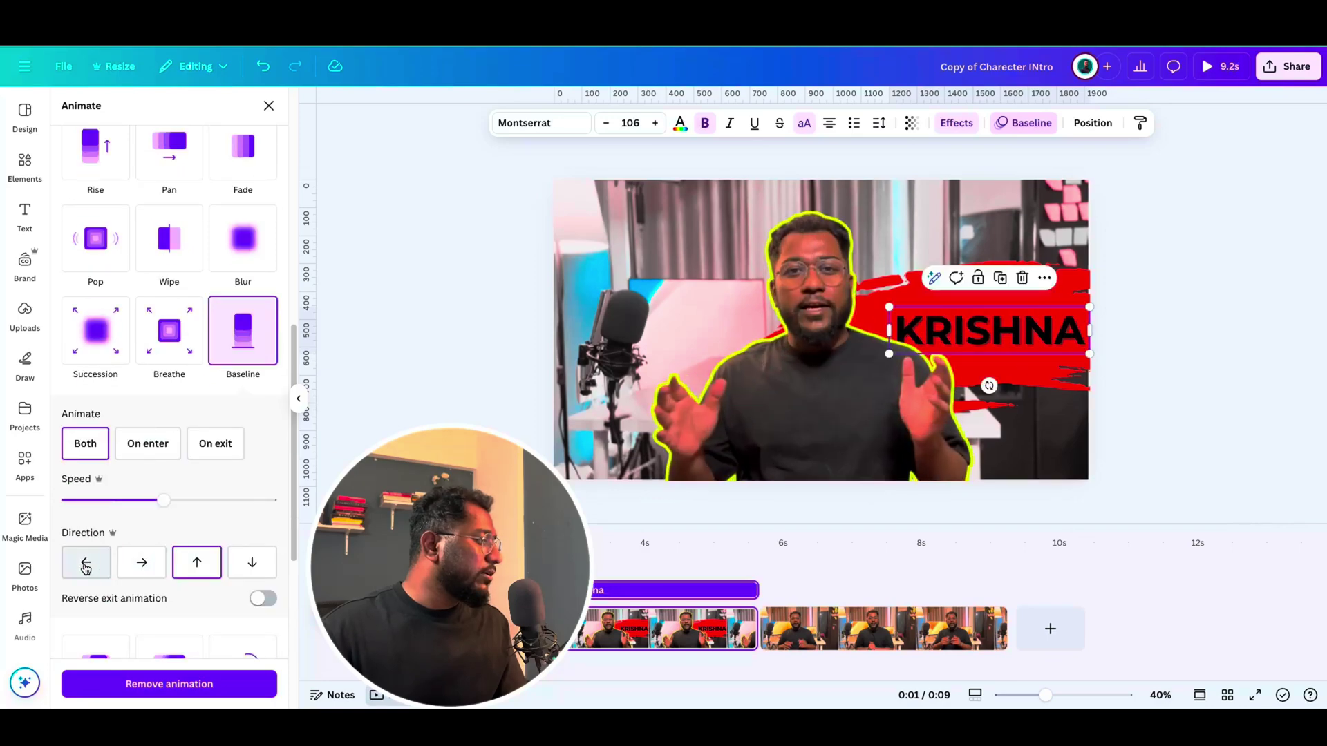
pyautogui.click(86, 568)
pyautogui.moveTo(163, 501); pyautogui.dragTo(107, 500)
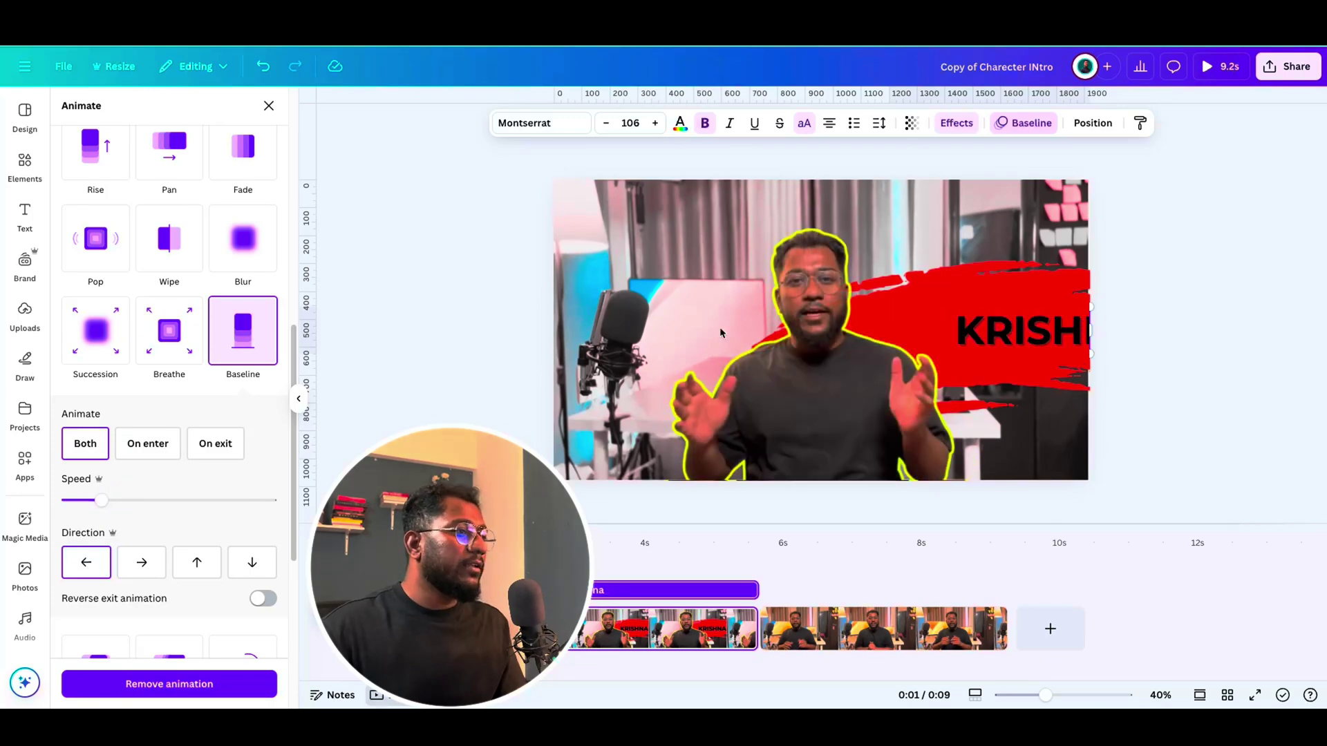
# Step: Apply the Baseline animation to the red brush stroke, moving leftward at a reduced speed of about one-fifth of its range
pyautogui.click(1006, 267)
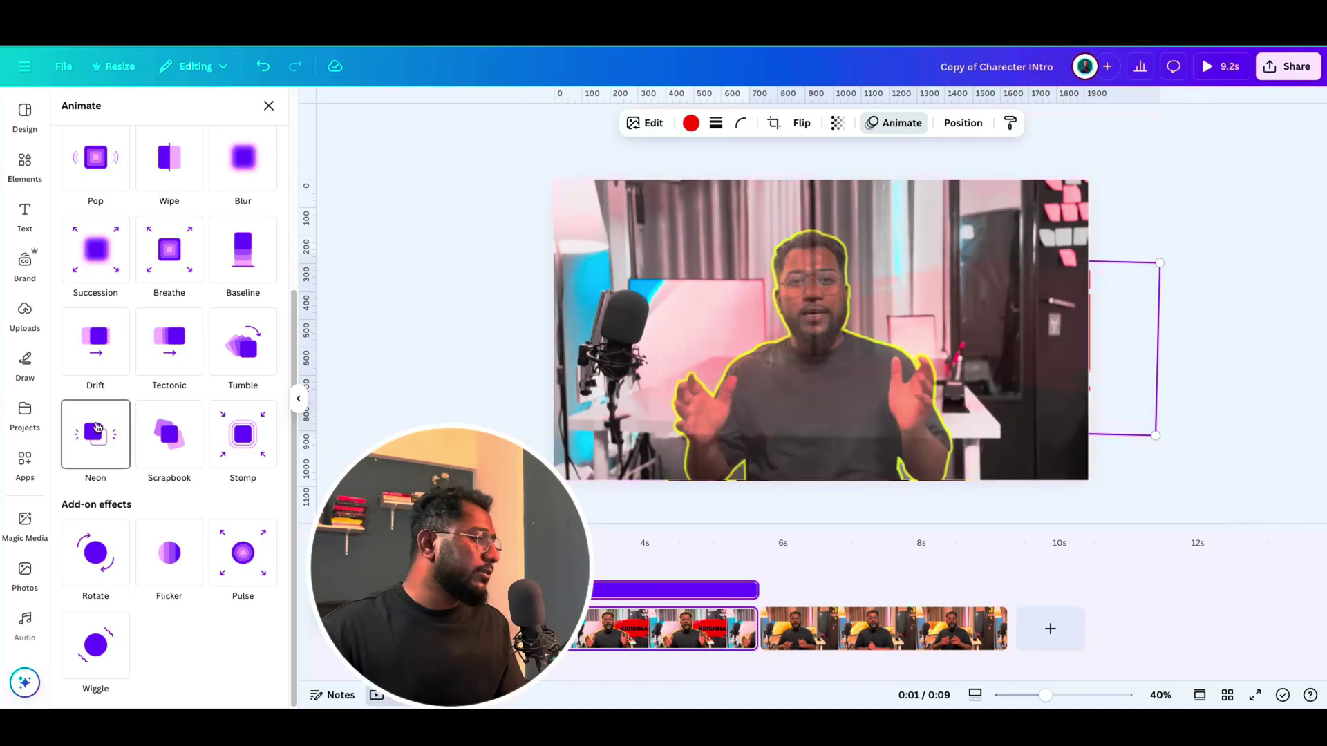
pyautogui.click(902, 123)
pyautogui.click(902, 123)
pyautogui.scroll(-2, 207, 477)
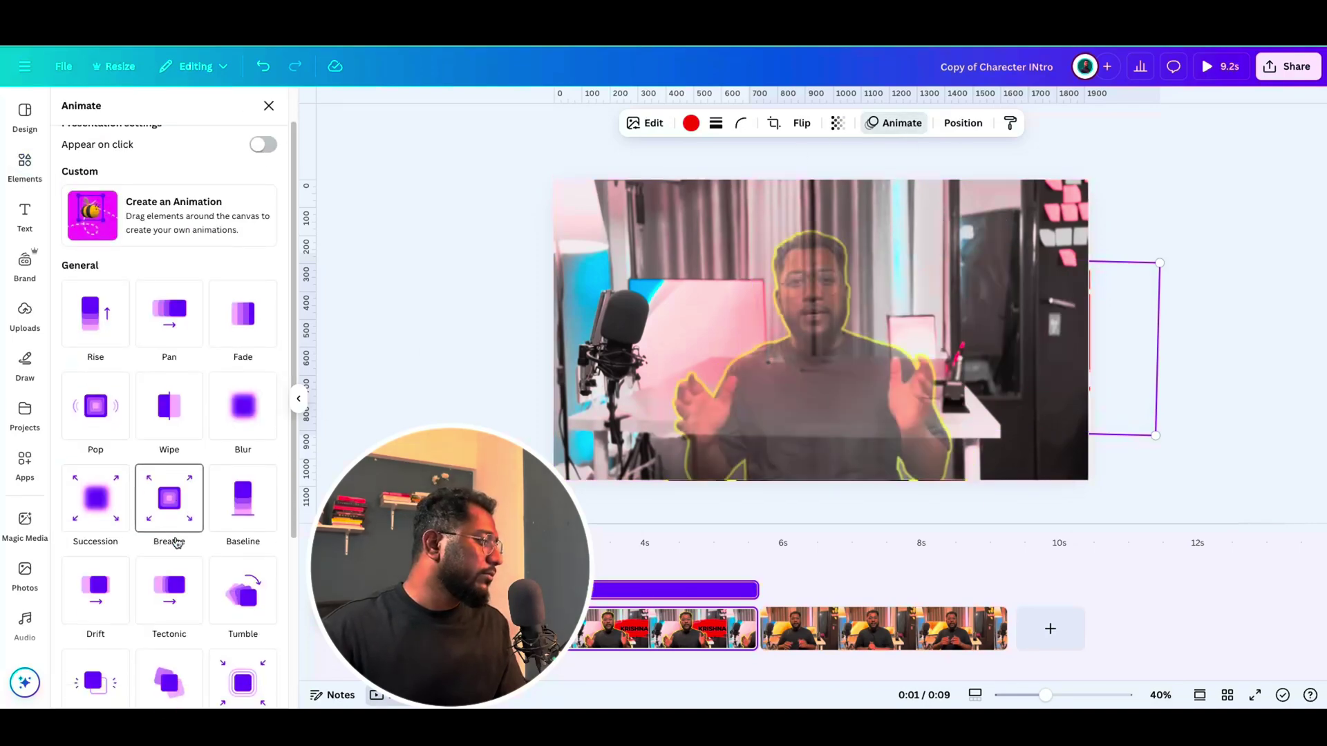
pyautogui.click(242, 434)
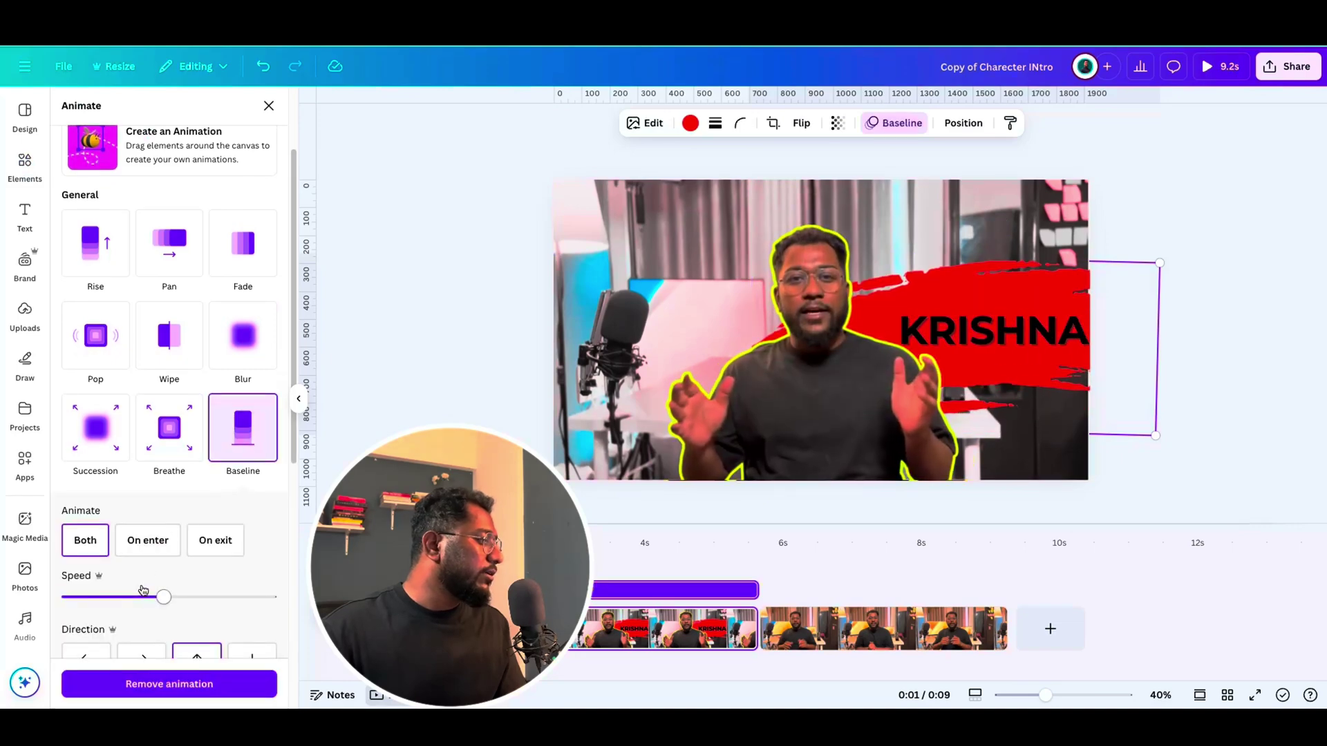
pyautogui.scroll(-1, 132, 602)
pyautogui.click(86, 626)
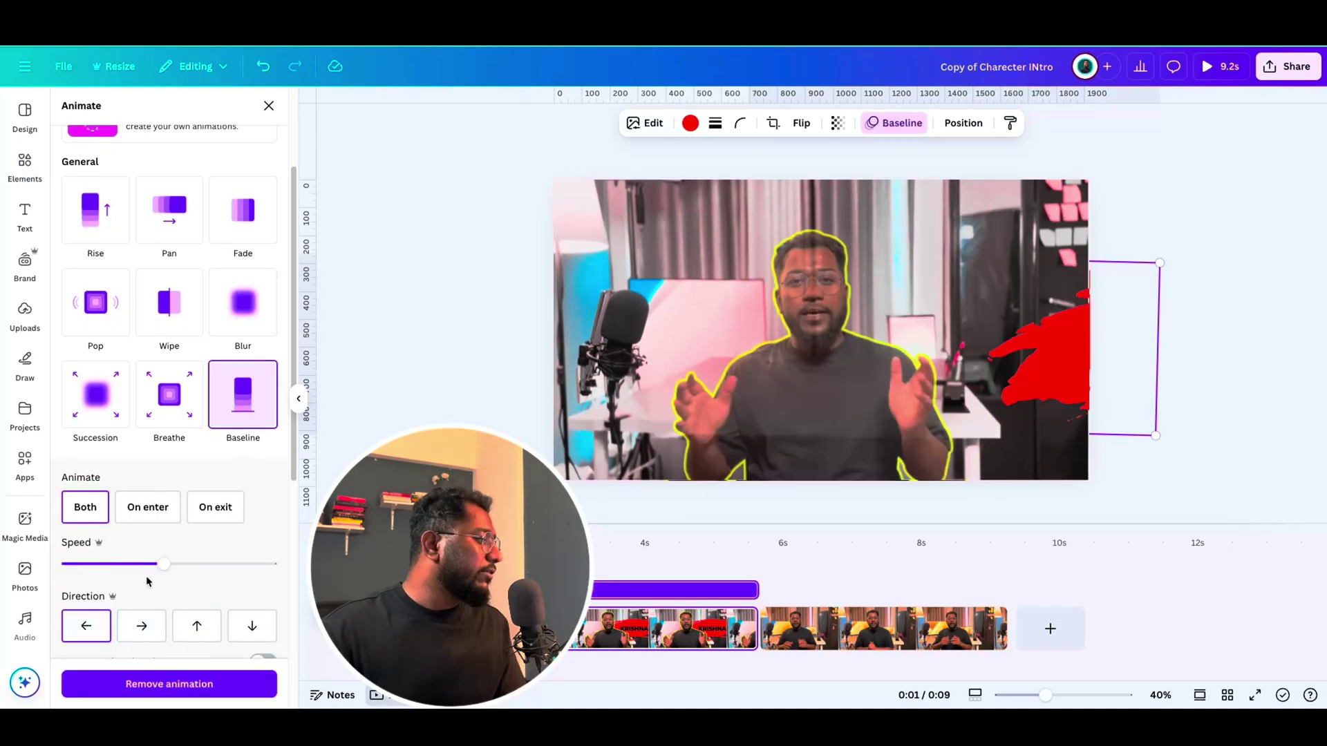
pyautogui.moveTo(164, 564); pyautogui.dragTo(102, 566)
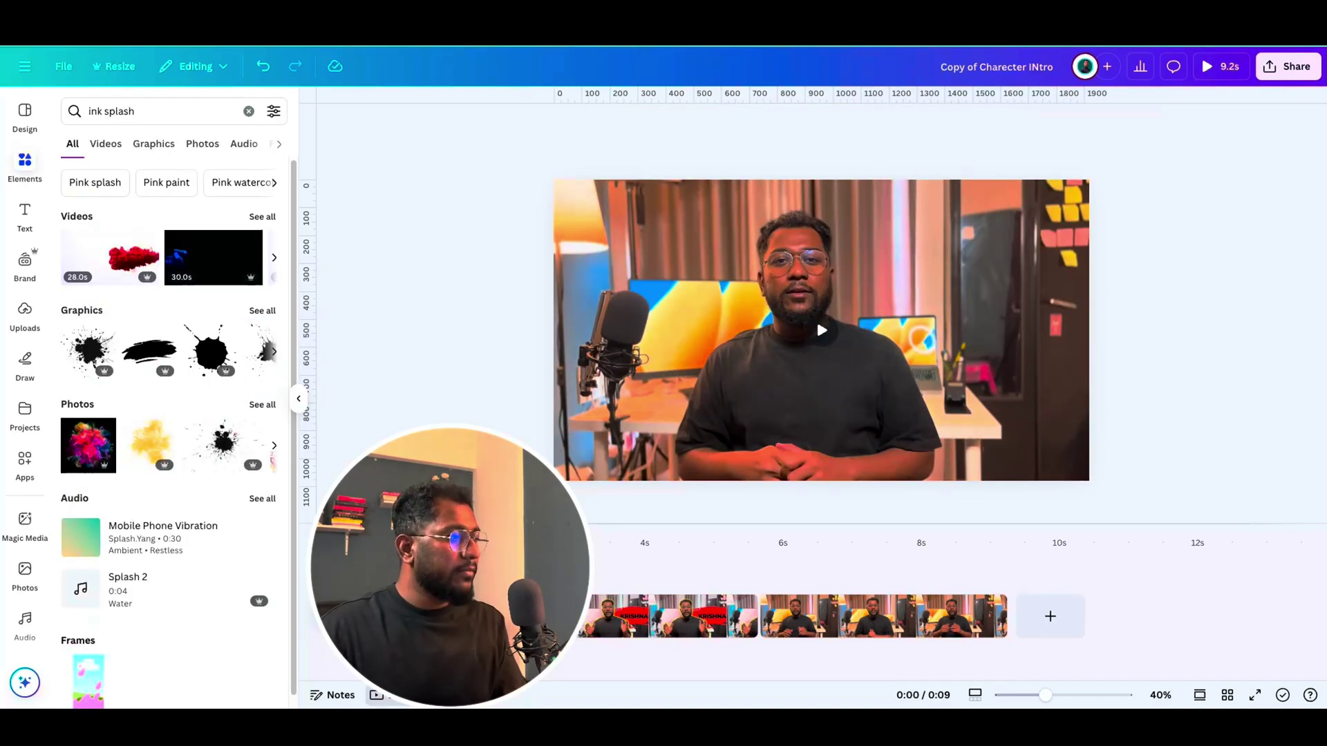
# Step: Limit the Baseline animations of the red brush stroke and the name text to play on enter only
pyautogui.click(817, 319)
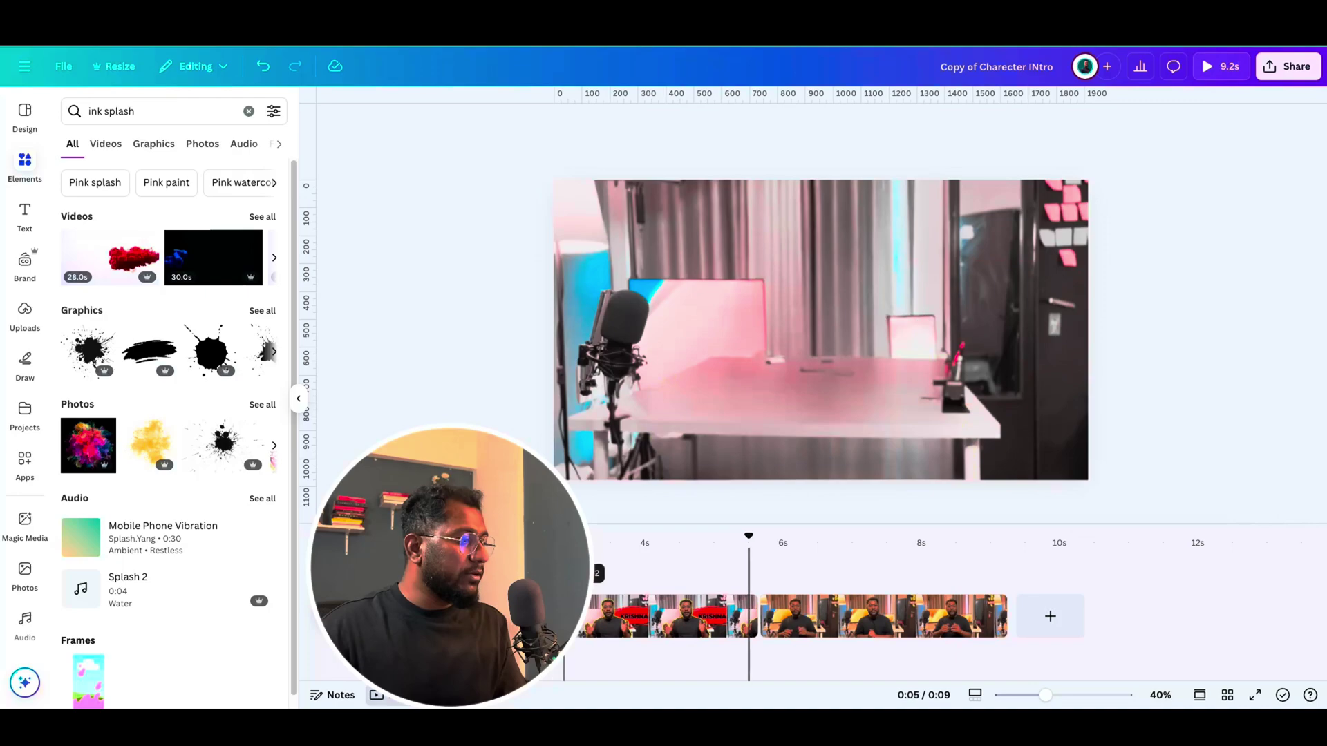
pyautogui.click(667, 616)
pyautogui.click(965, 290)
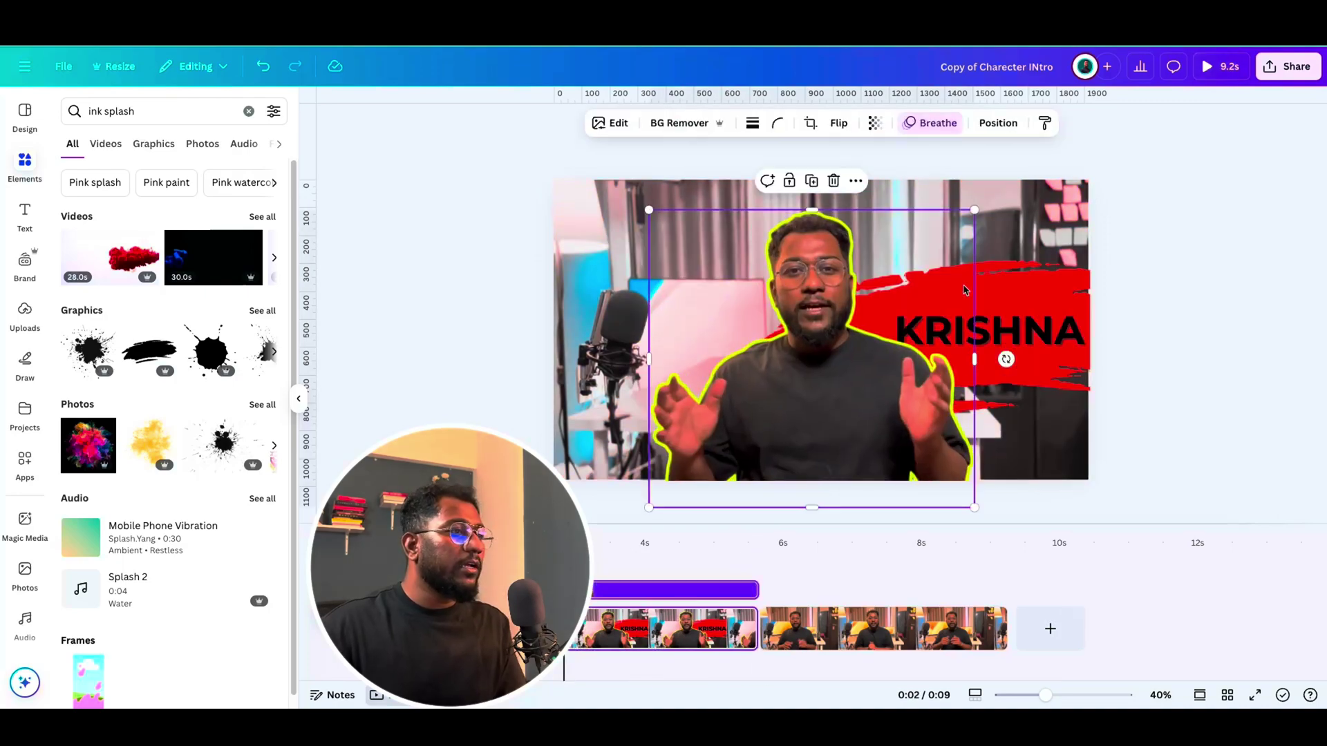
pyautogui.click(1019, 285)
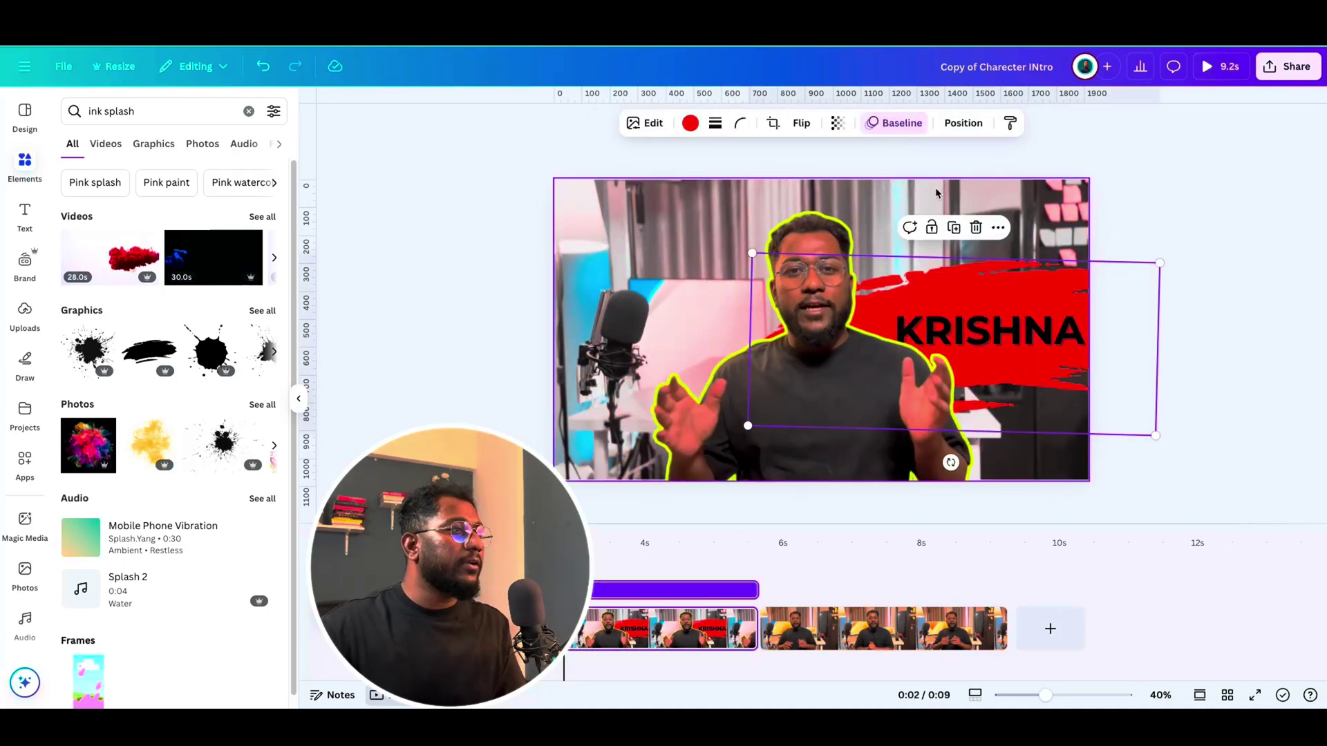
pyautogui.click(899, 126)
pyautogui.scroll(-3, 217, 468)
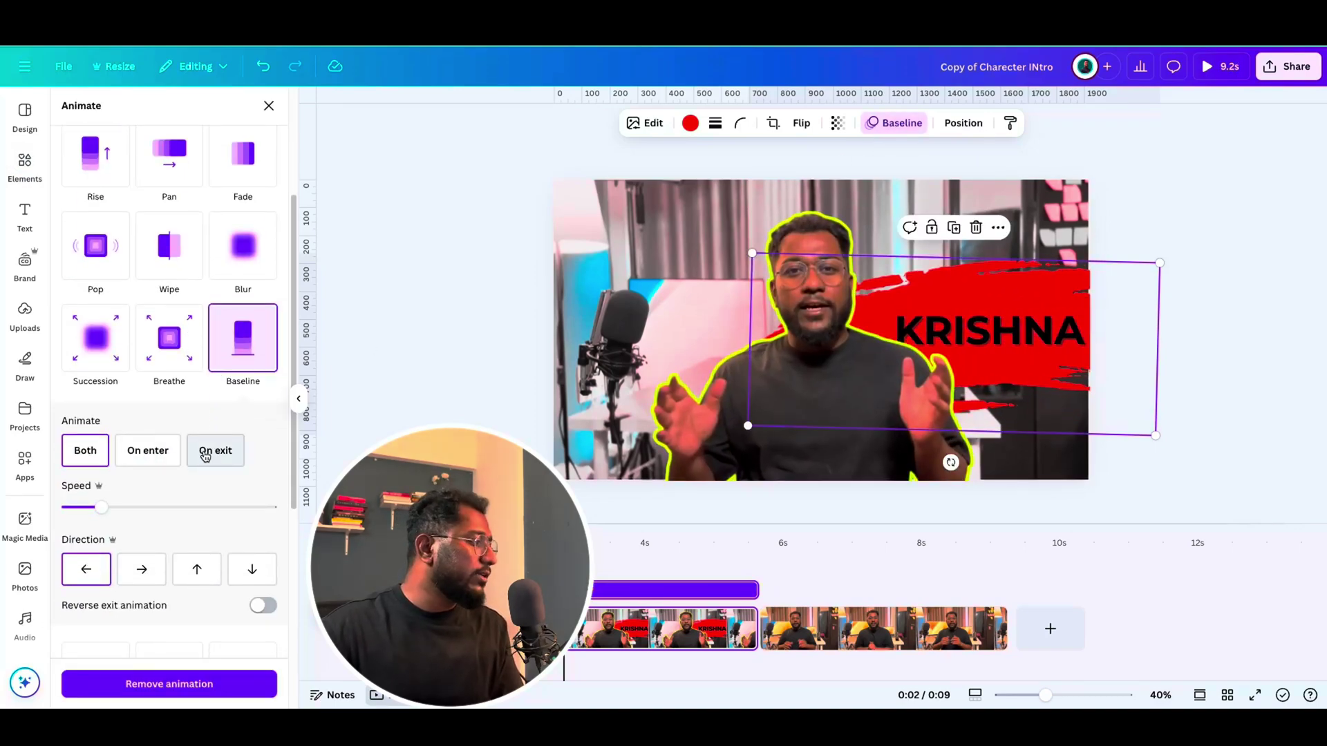
pyautogui.click(143, 455)
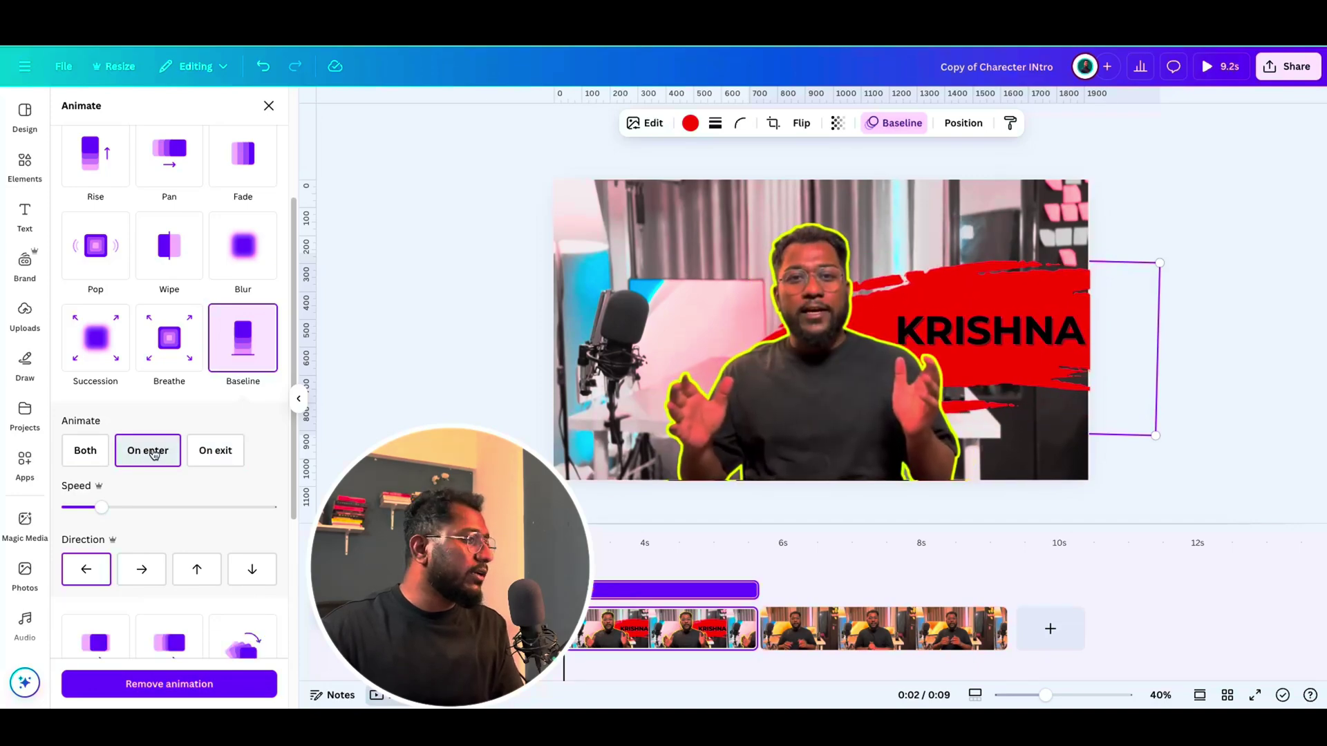
pyautogui.click(1041, 342)
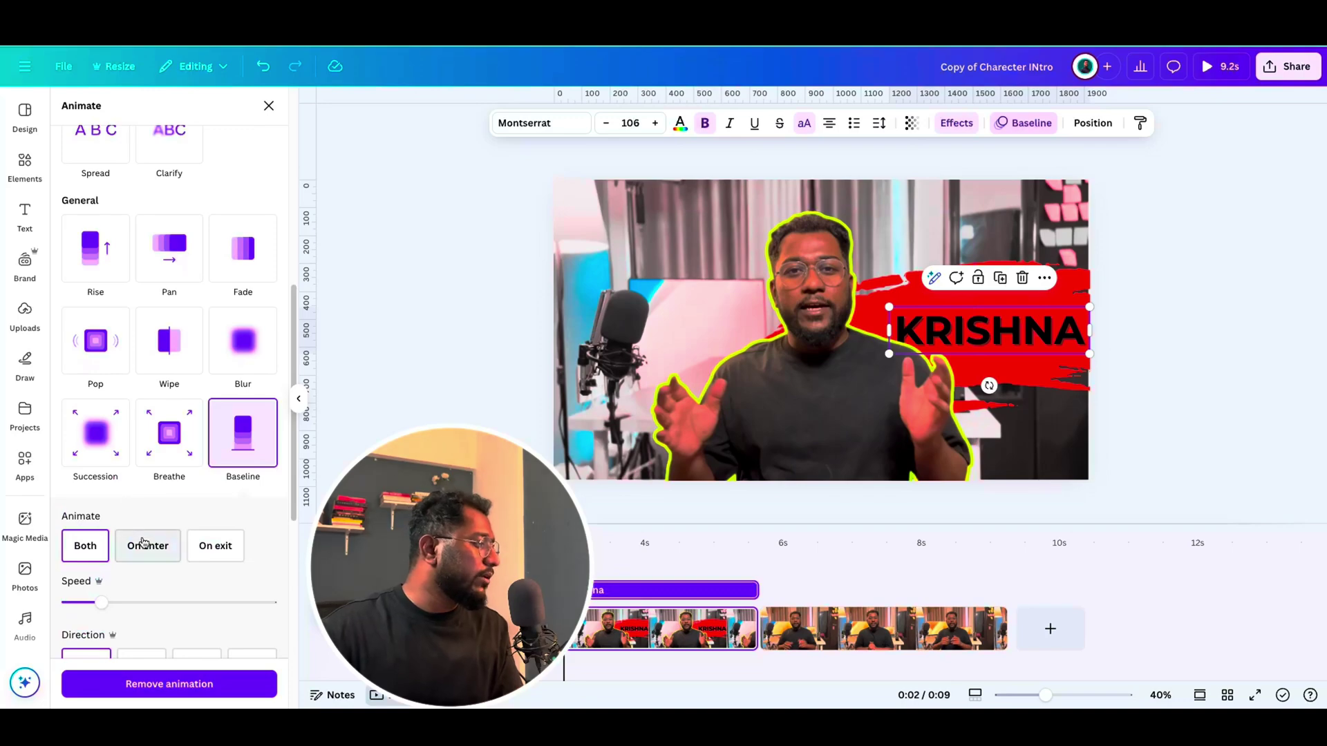
pyautogui.click(143, 542)
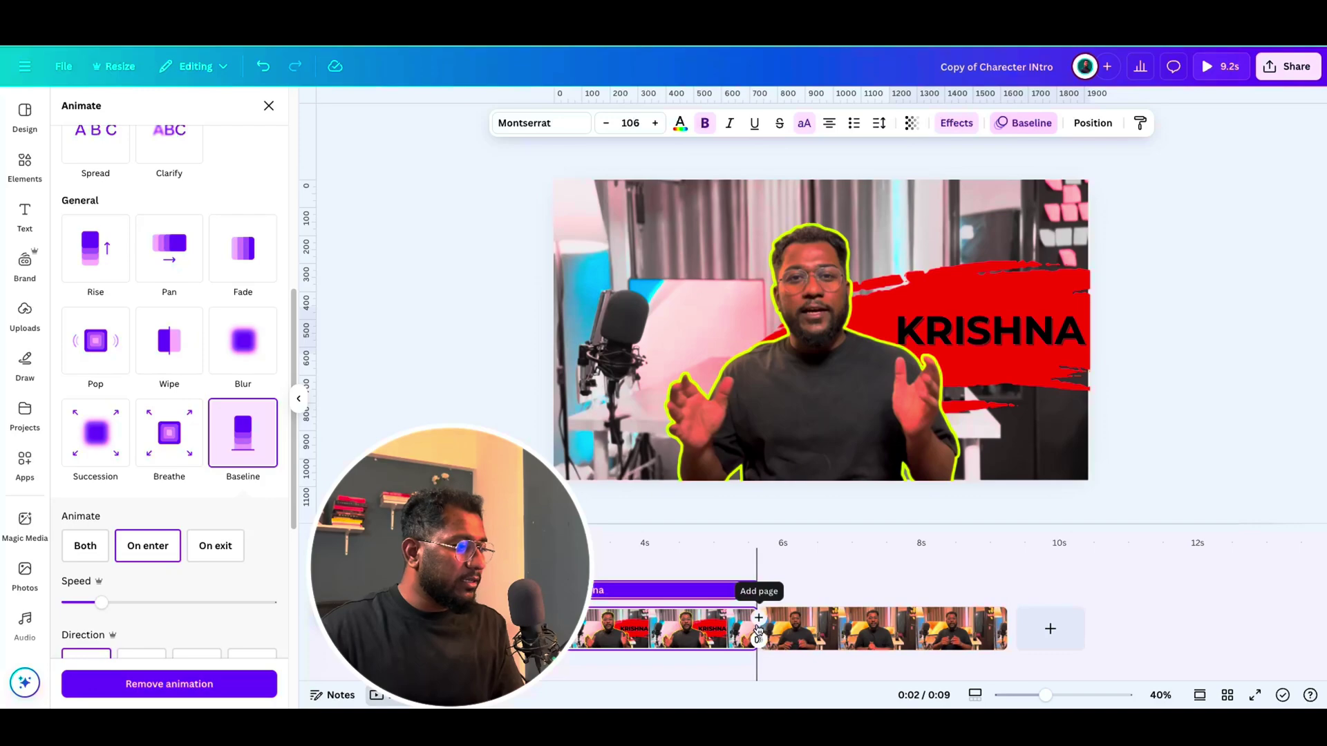
# Step: Shorten the freeze-frame page by removing its trailing 3.5-second portion from the timeline
pyautogui.moveTo(747, 626); pyautogui.dragTo(602, 624)
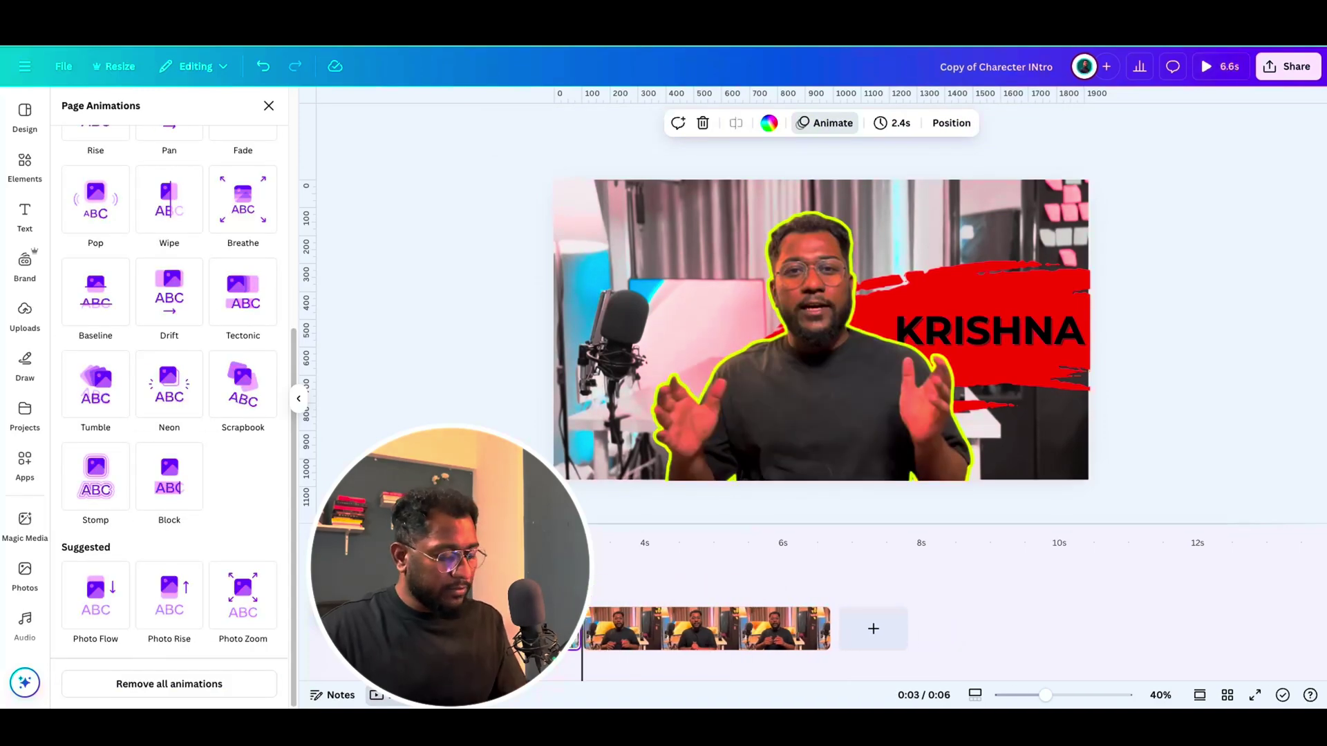
pyautogui.hotkey('ctrl', 'z')
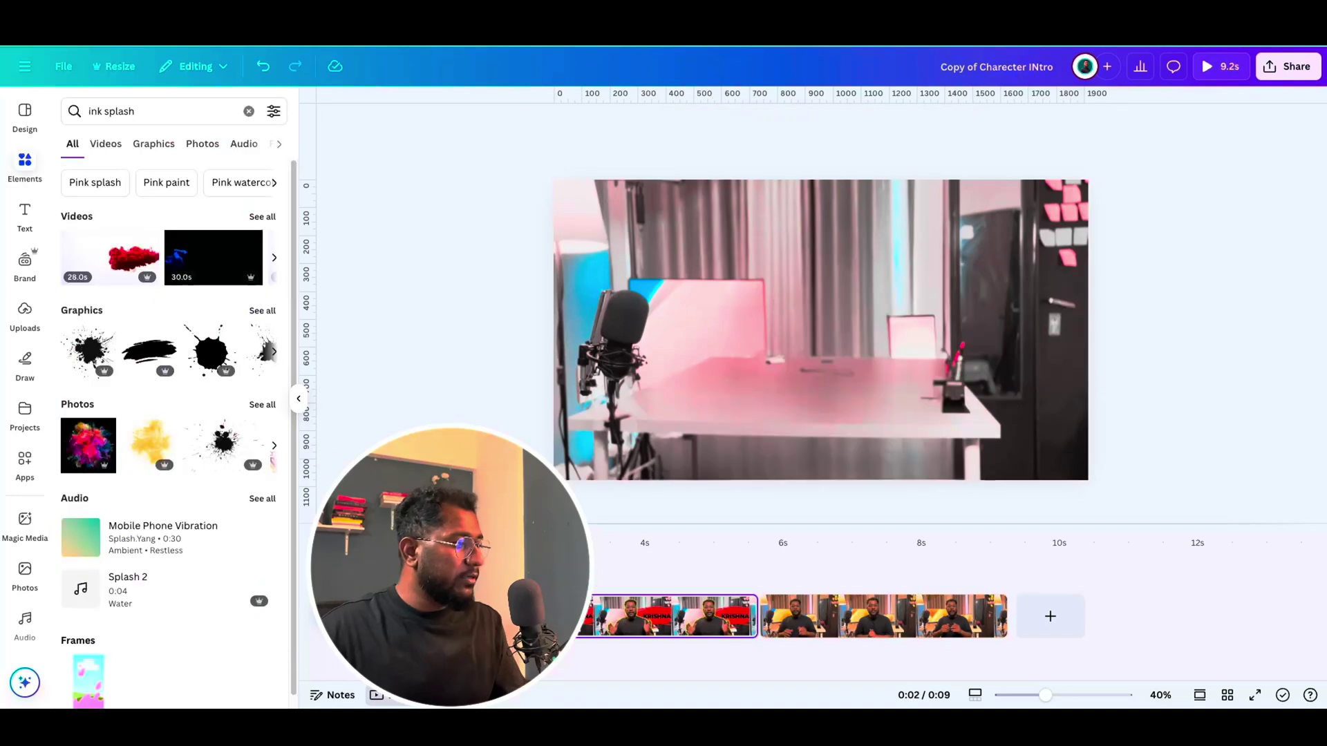
pyautogui.click(637, 608)
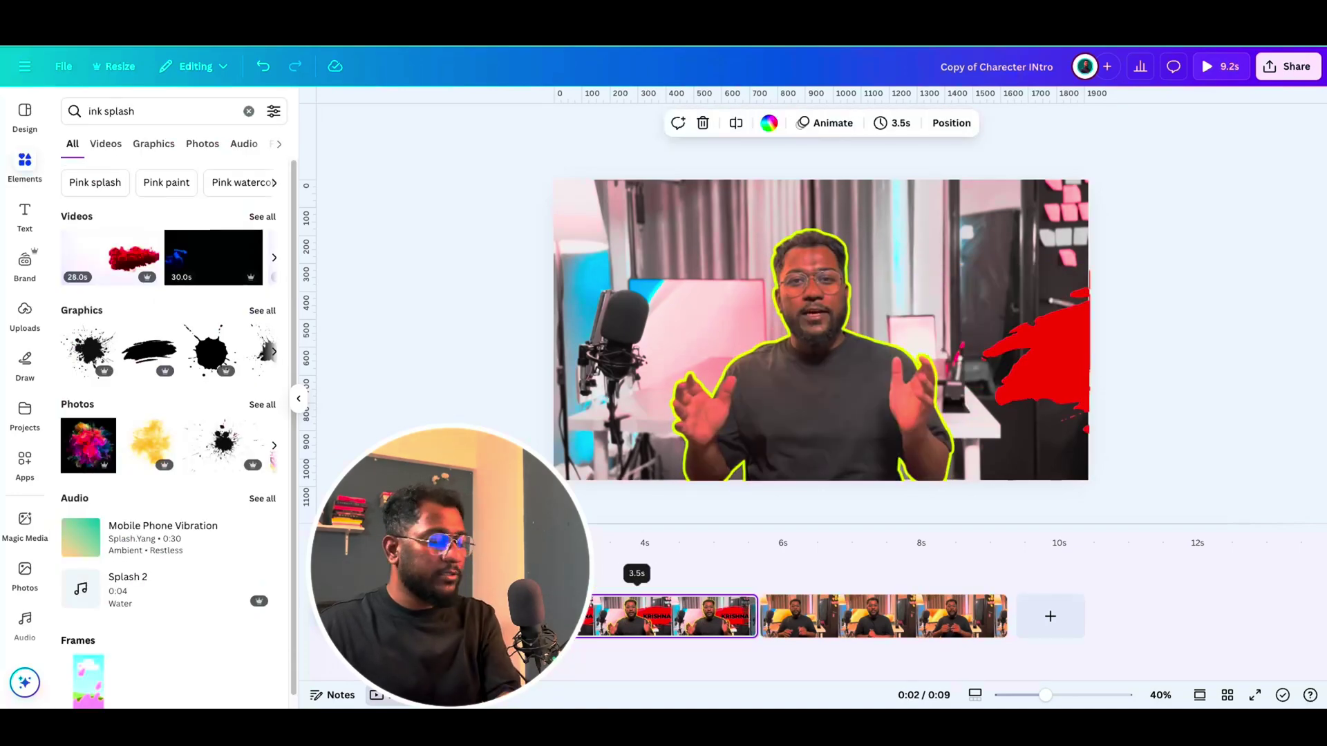
pyautogui.press('Delete')
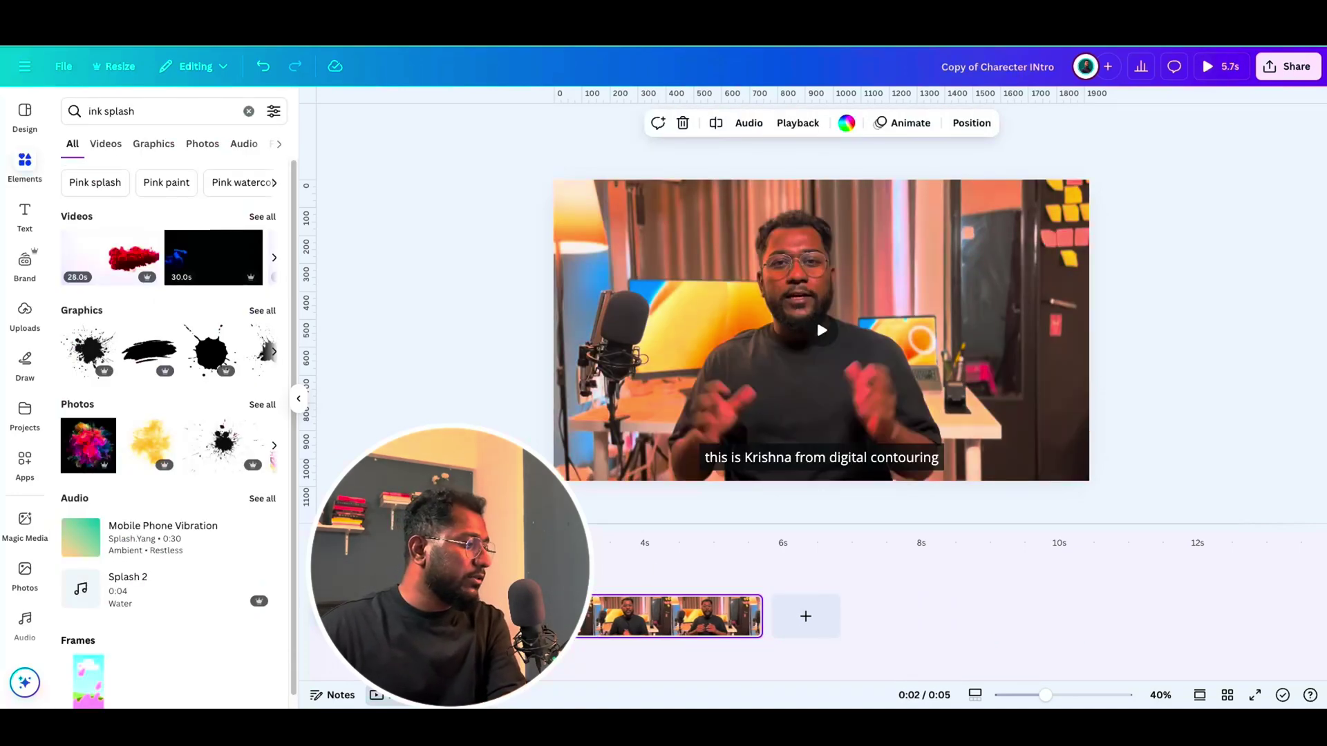
# Step: Add Dissolve transitions between the freeze-frame page and the video clips before and after it
pyautogui.click(815, 317)
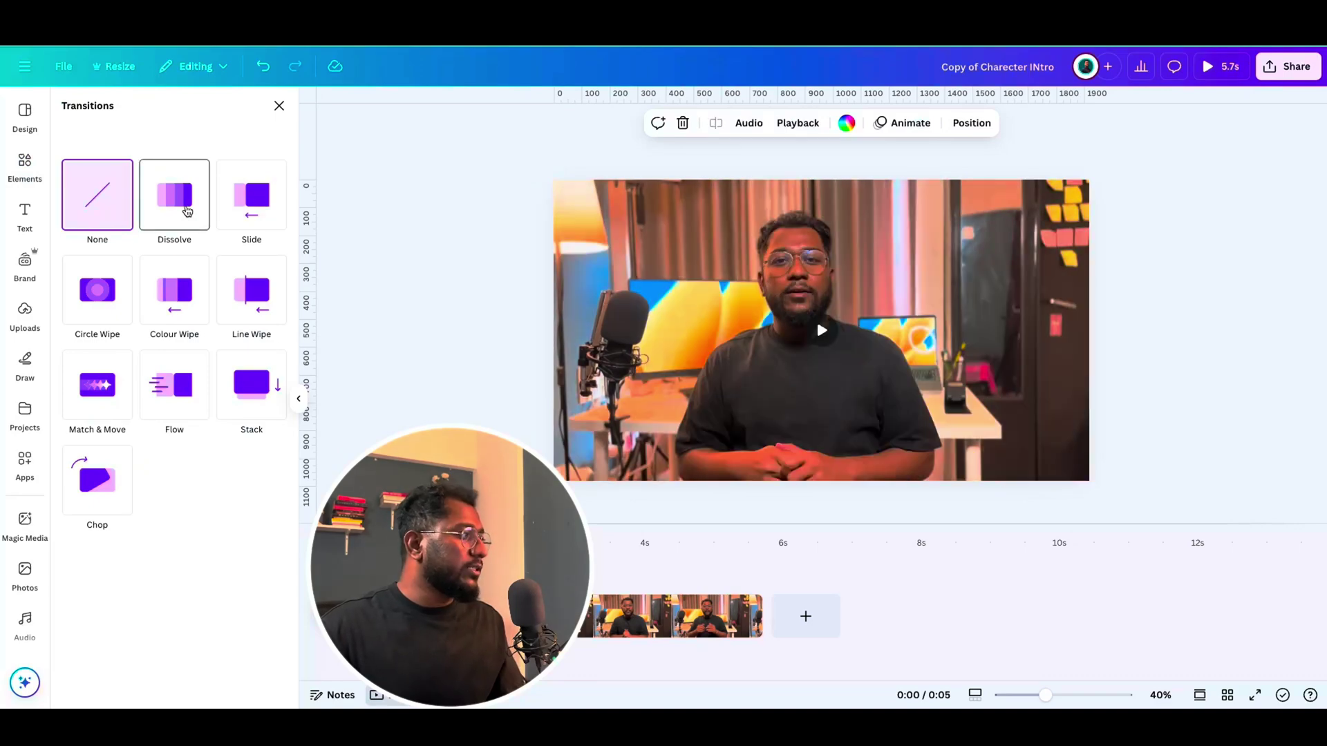
pyautogui.click(186, 211)
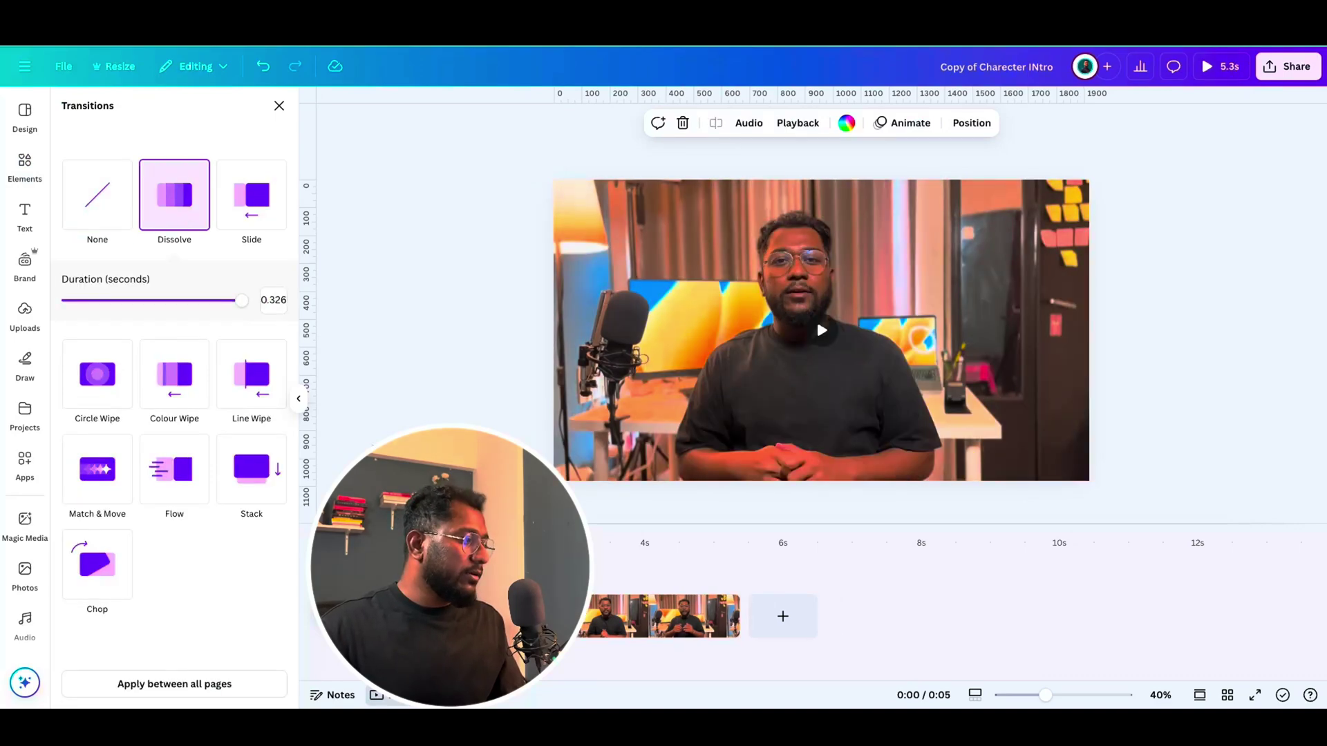
pyautogui.click(97, 194)
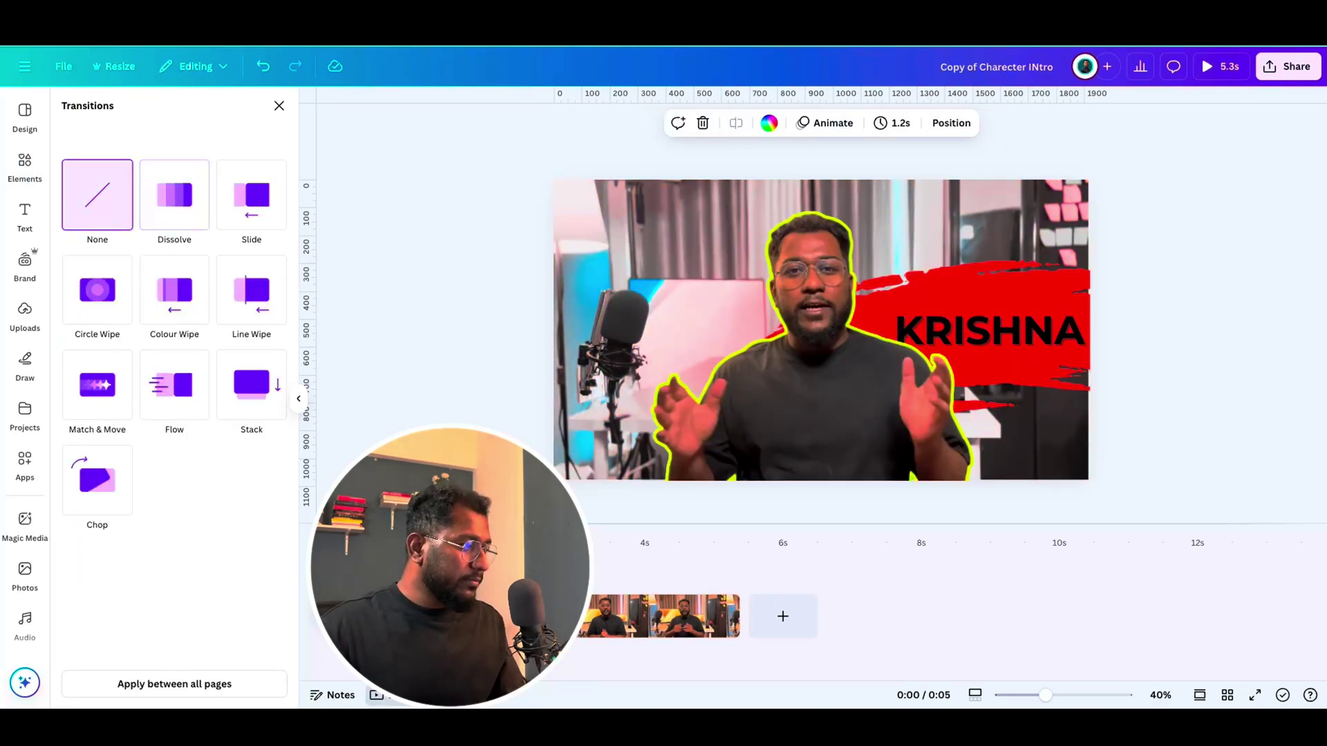
pyautogui.click(195, 222)
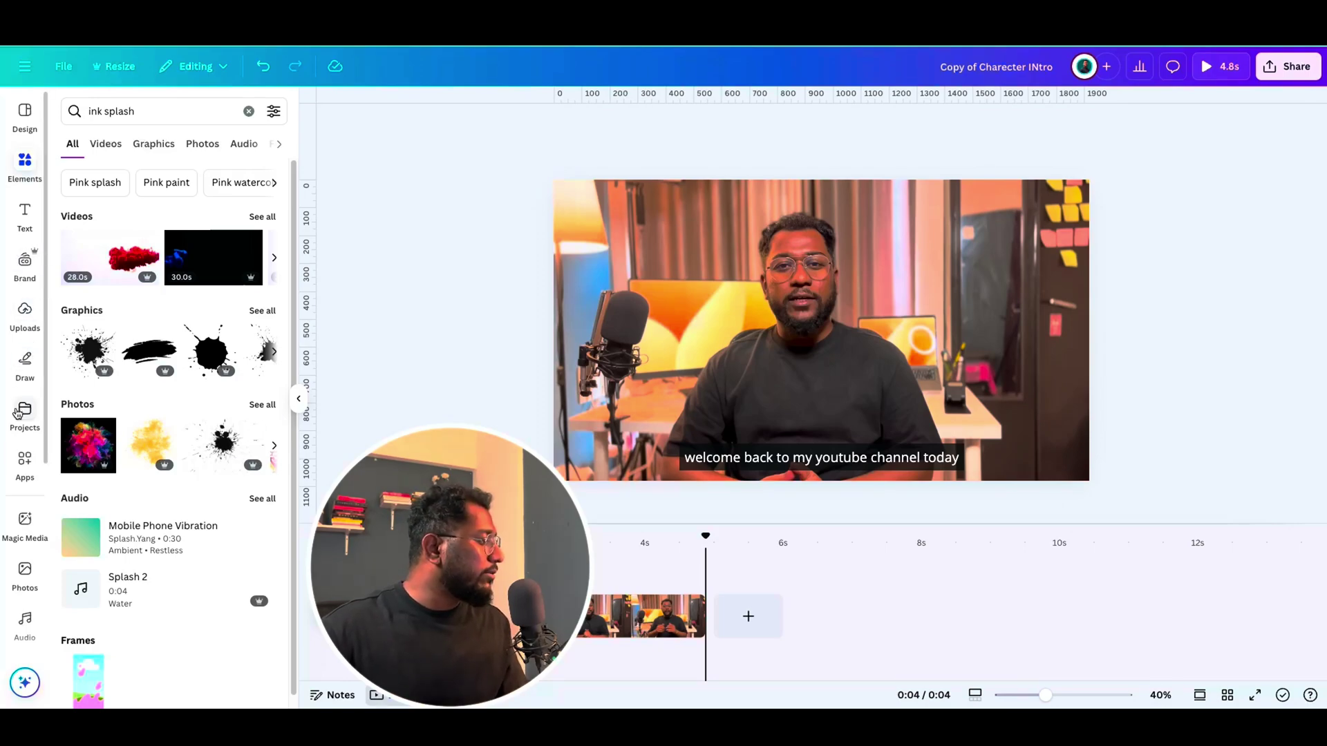
# Step: Add a blank page after the last clip and insert the dark vertical 22.7-second video from the uploads on it
pyautogui.click(23, 324)
pyautogui.click(178, 173)
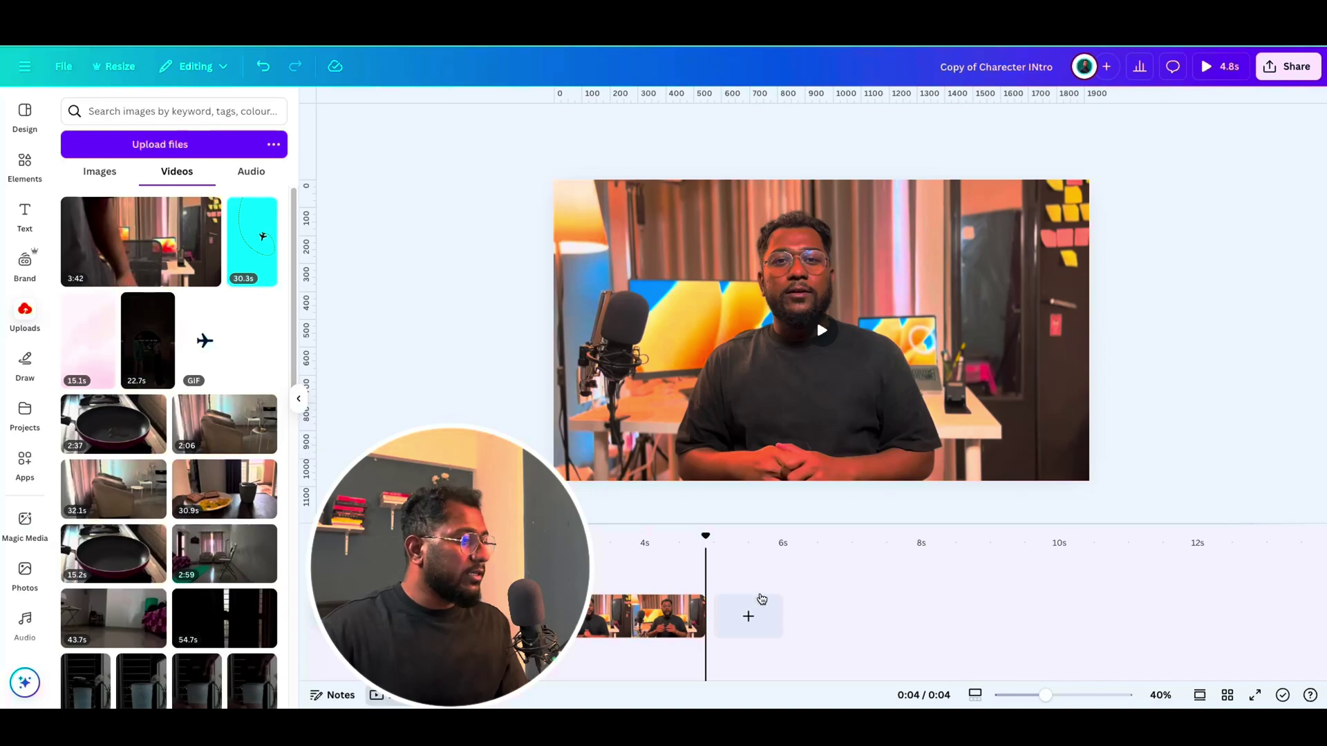
pyautogui.click(748, 615)
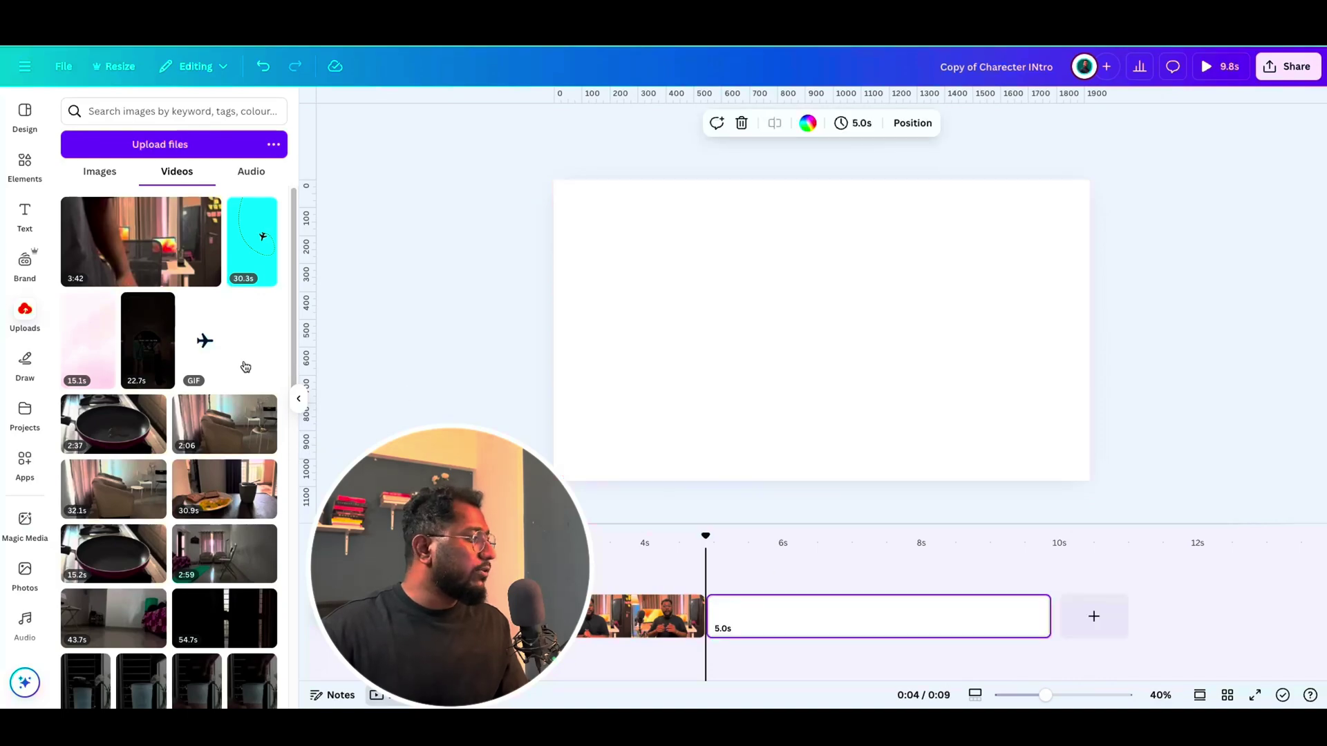
pyautogui.click(157, 349)
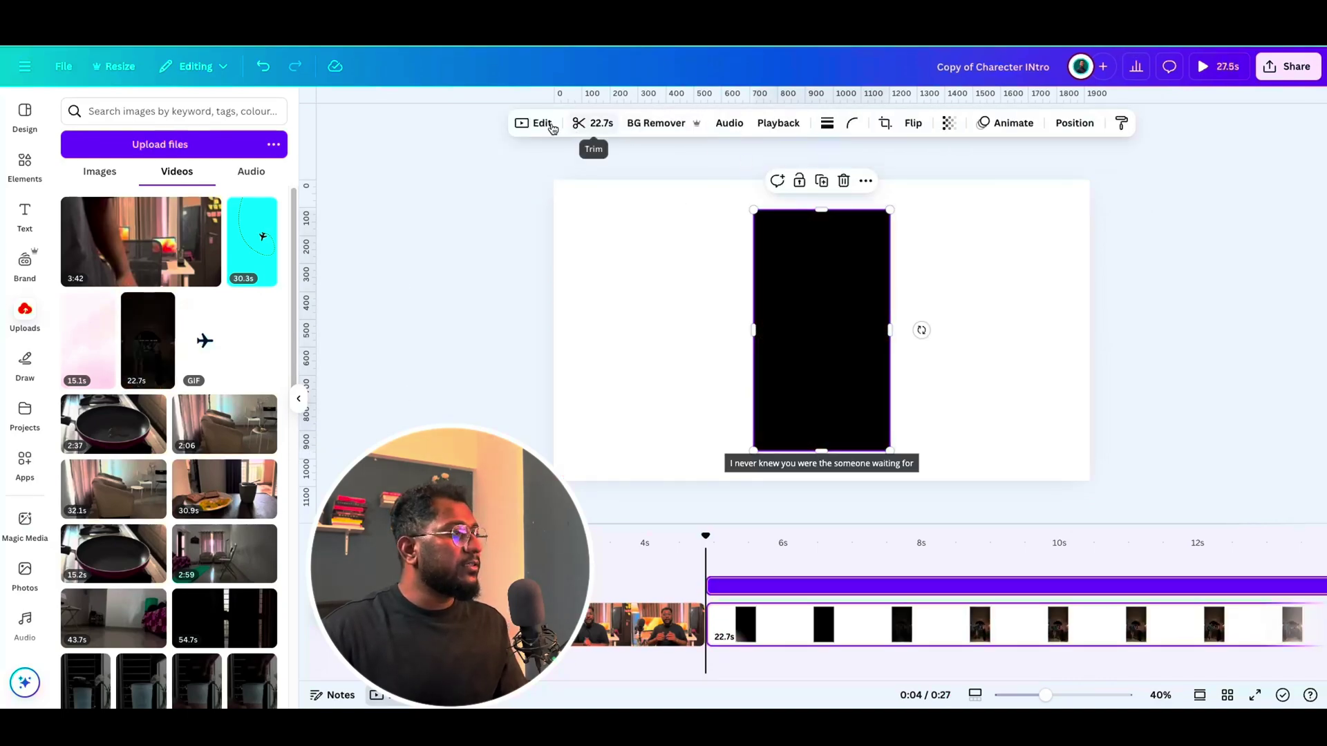
# Step: Extract the vertical video's audio onto its own track as background music and discard the page that holds the video
pyautogui.moveTo(808, 306)
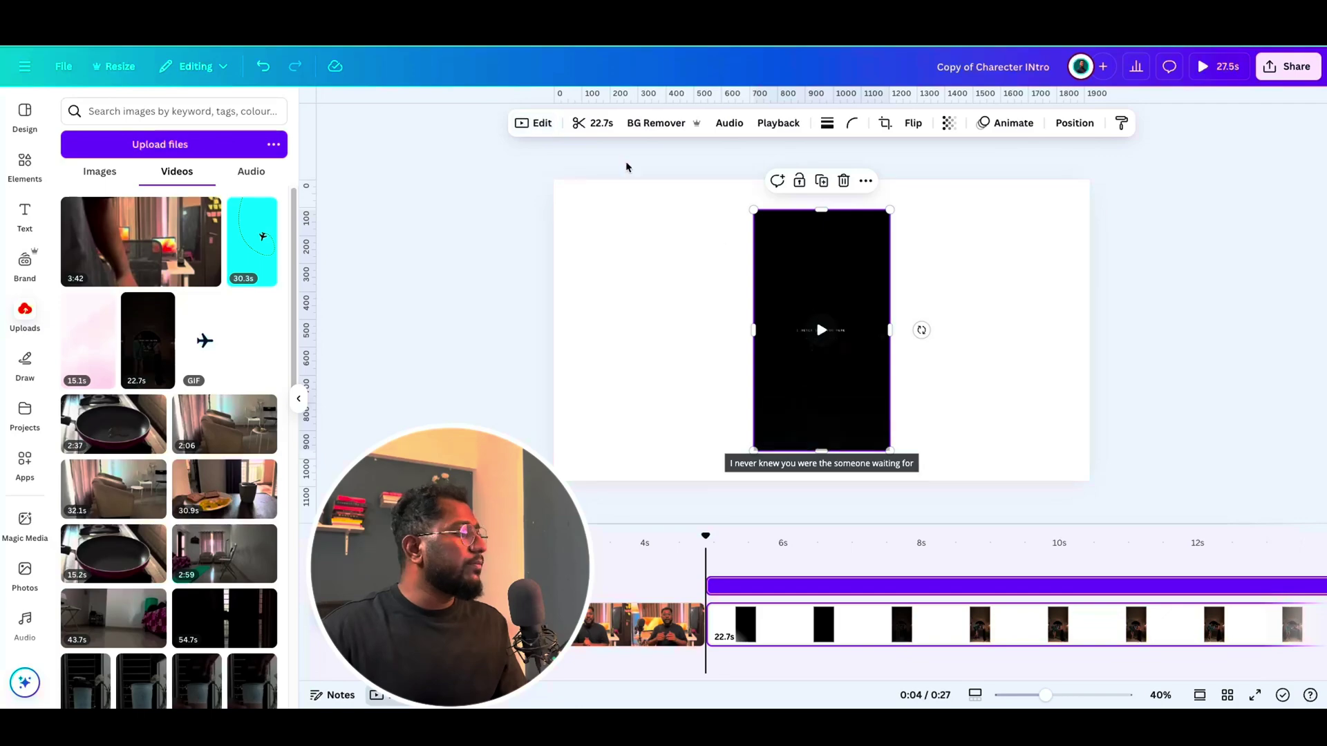
pyautogui.click(542, 123)
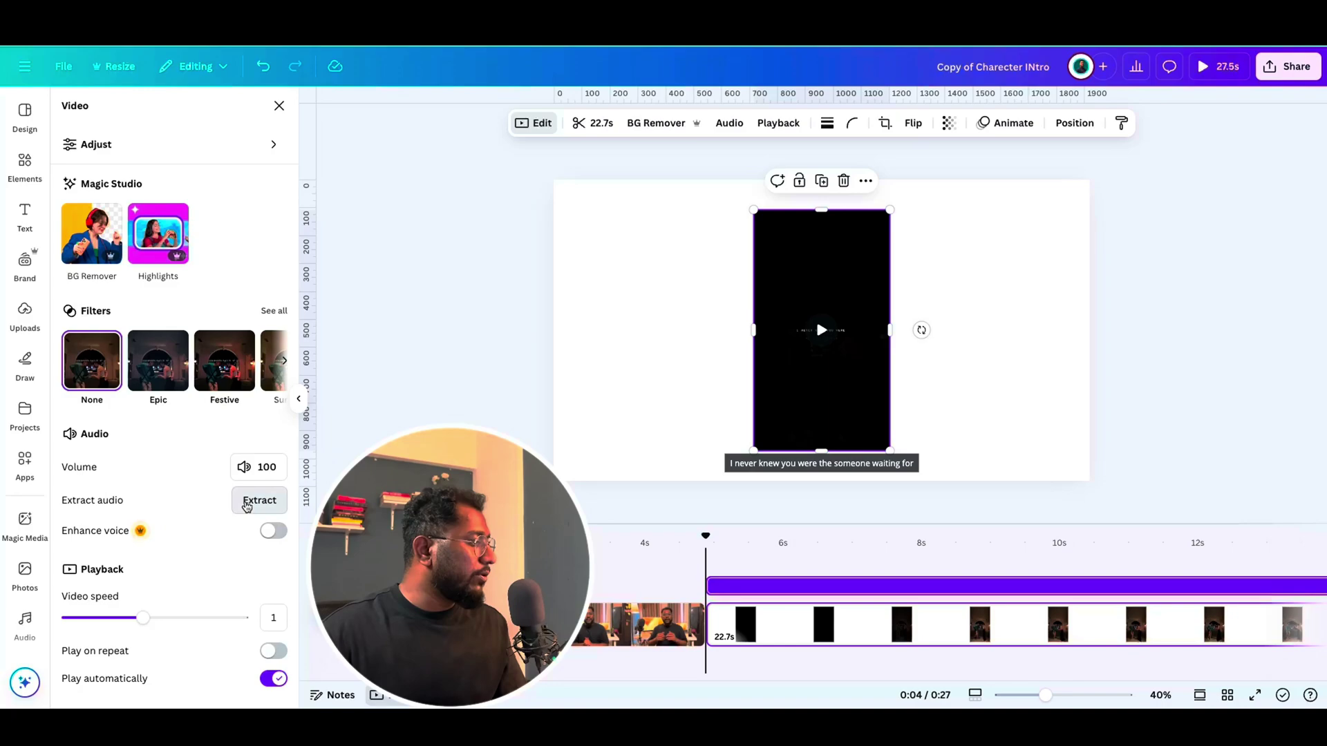
pyautogui.click(247, 504)
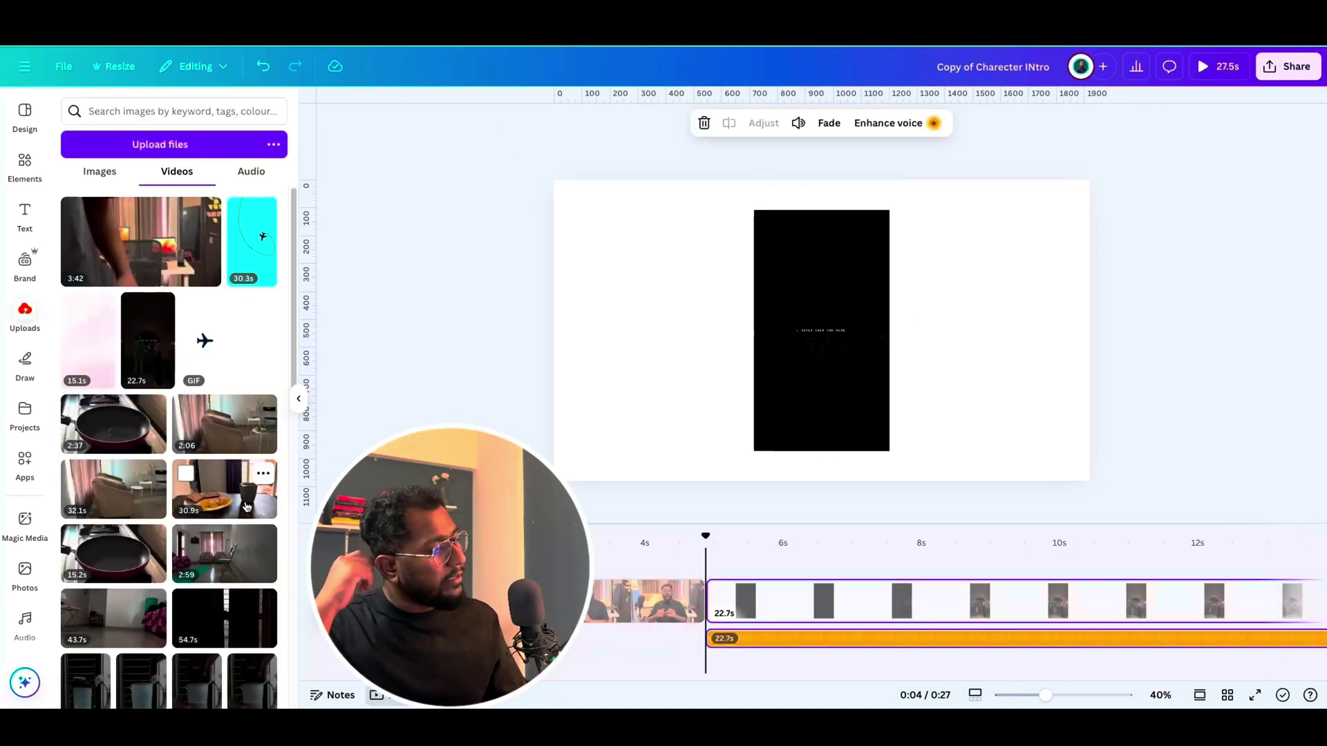
pyautogui.click(811, 601)
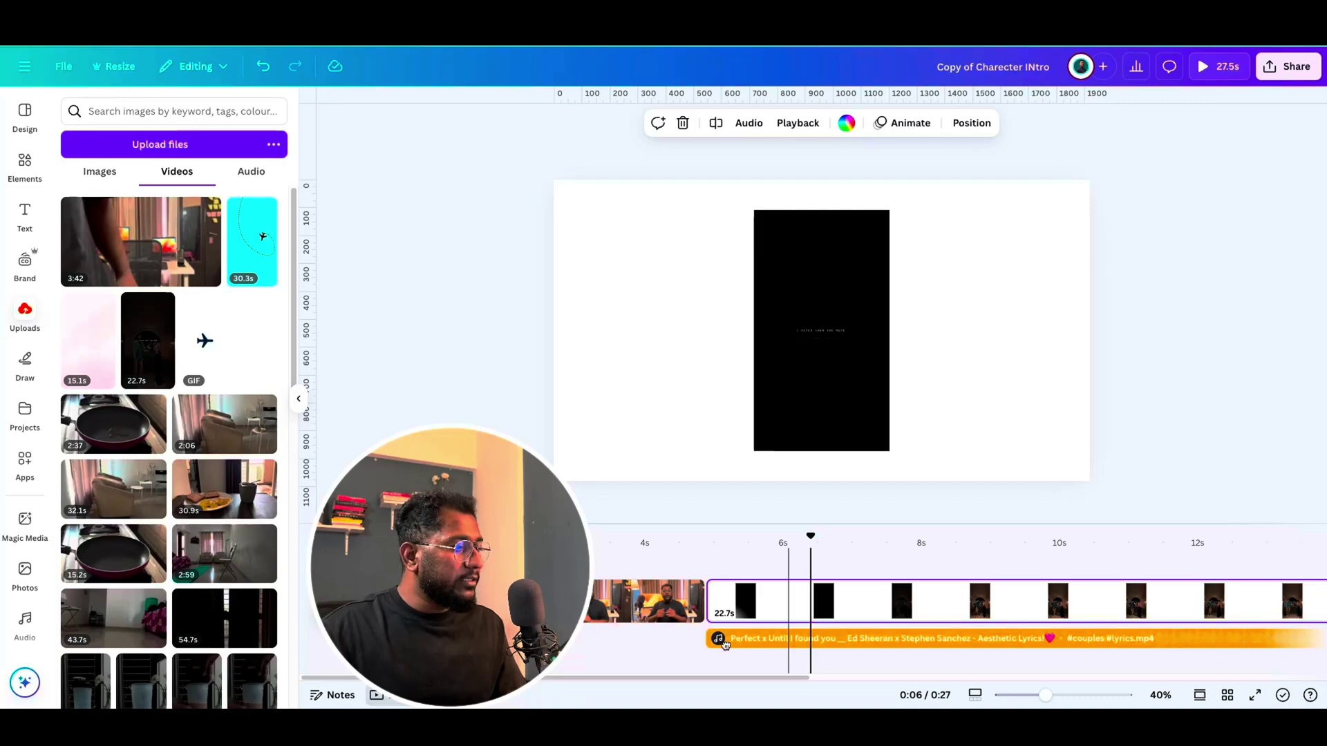
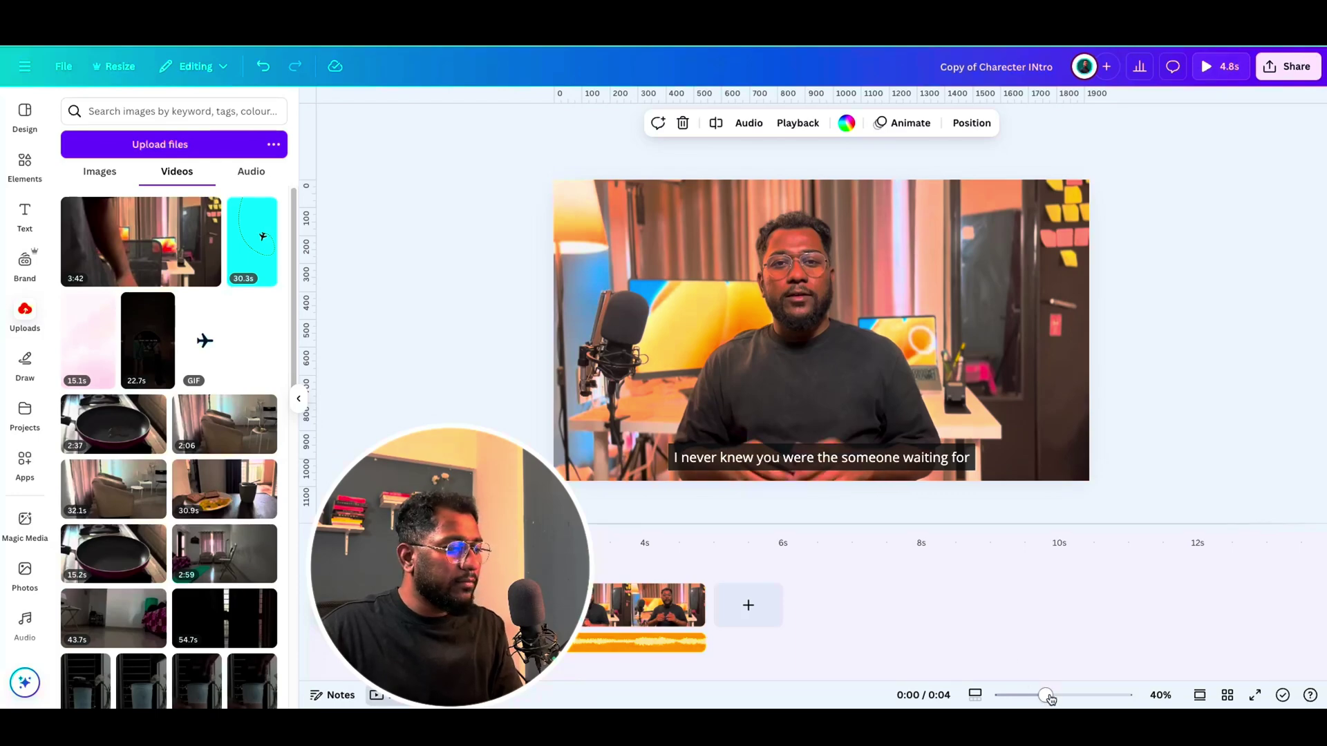
# Step: Mute the background music track by setting its volume to 0
pyautogui.moveTo(1050, 699); pyautogui.dragTo(1125, 697)
pyautogui.click(976, 697)
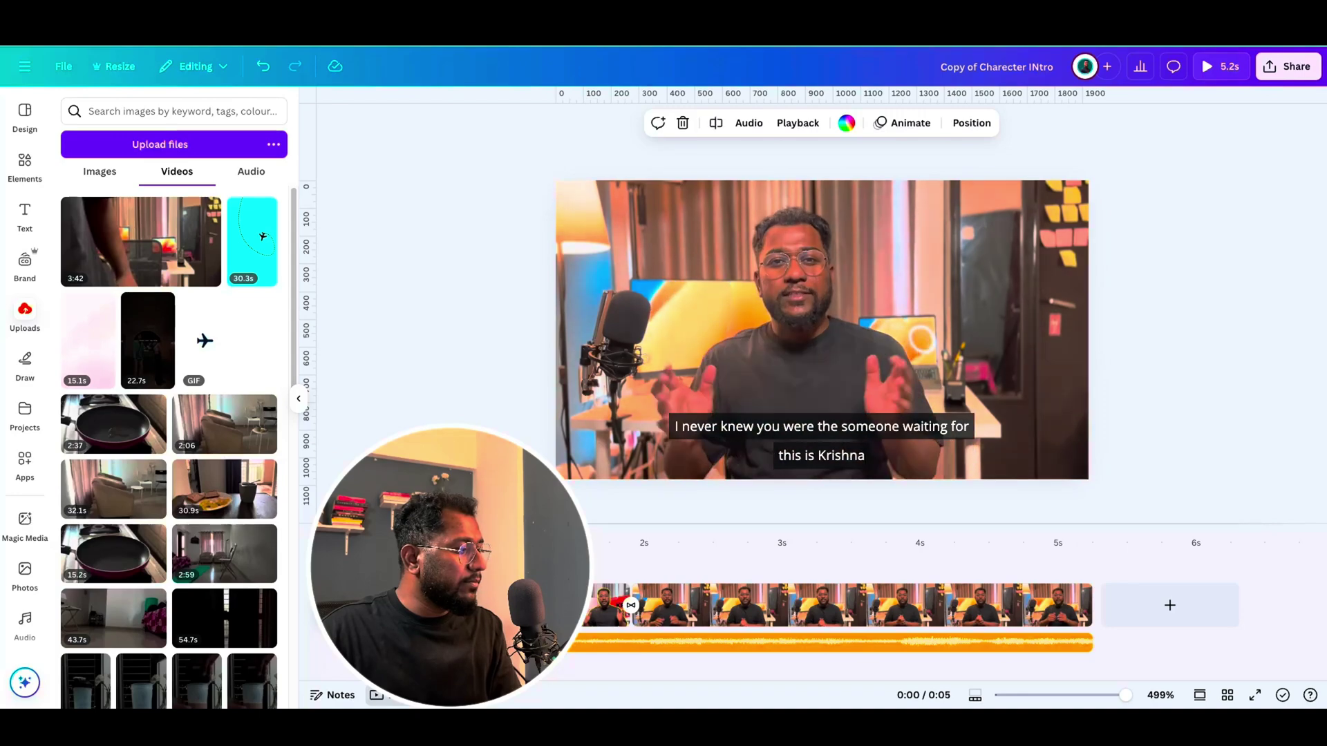
pyautogui.click(920, 643)
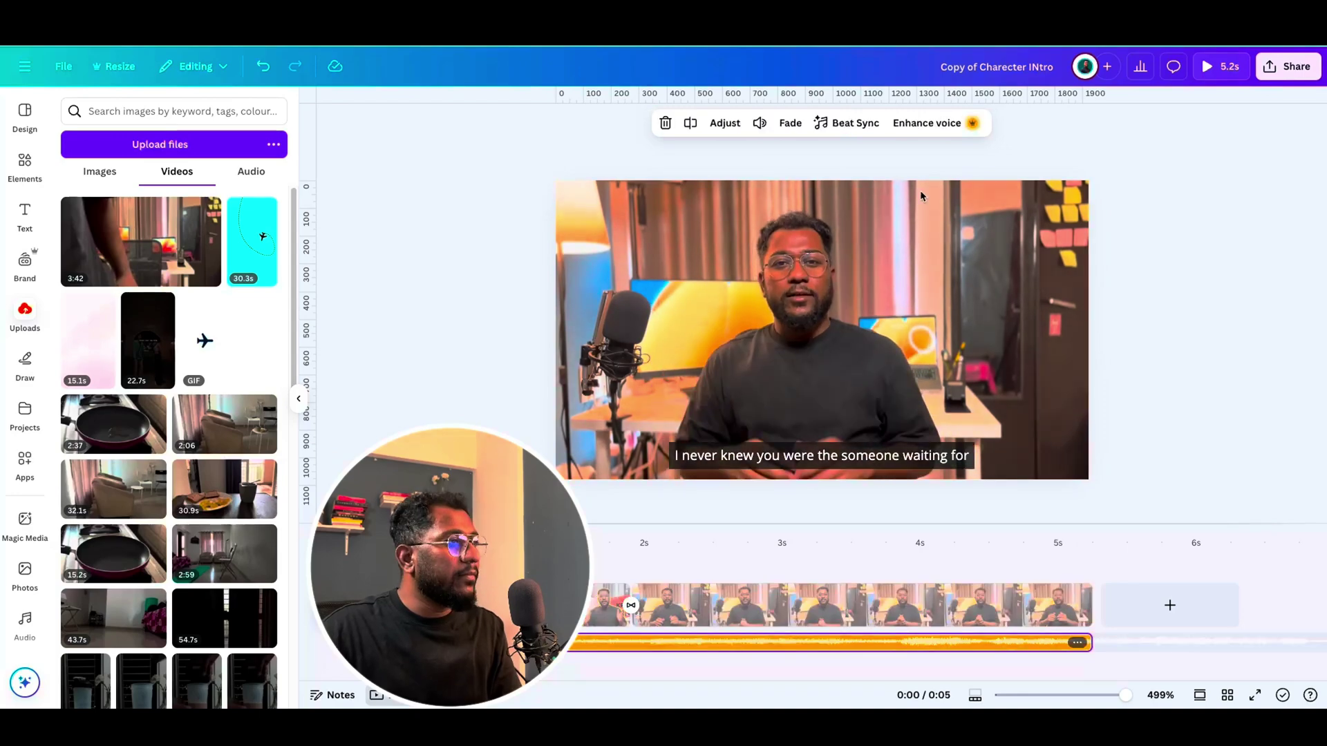
pyautogui.click(761, 123)
pyautogui.click(857, 172)
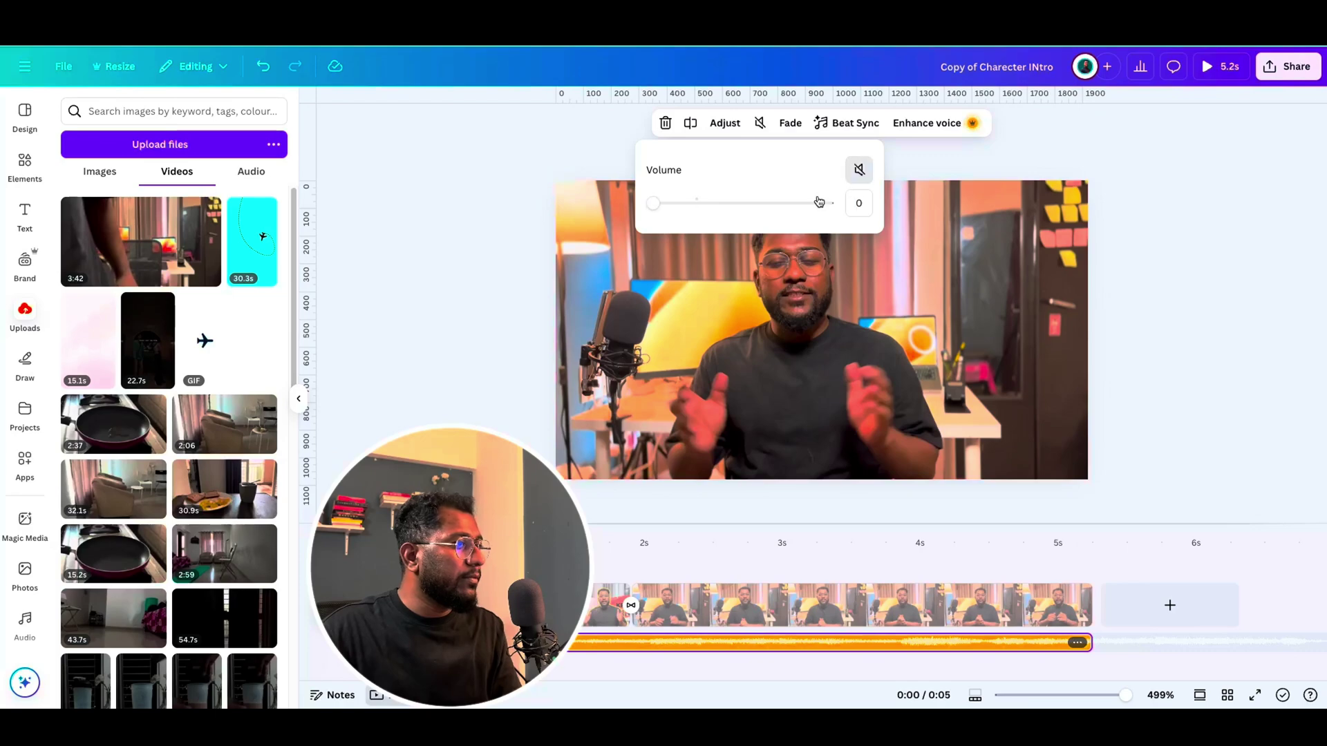
pyautogui.press('Escape')
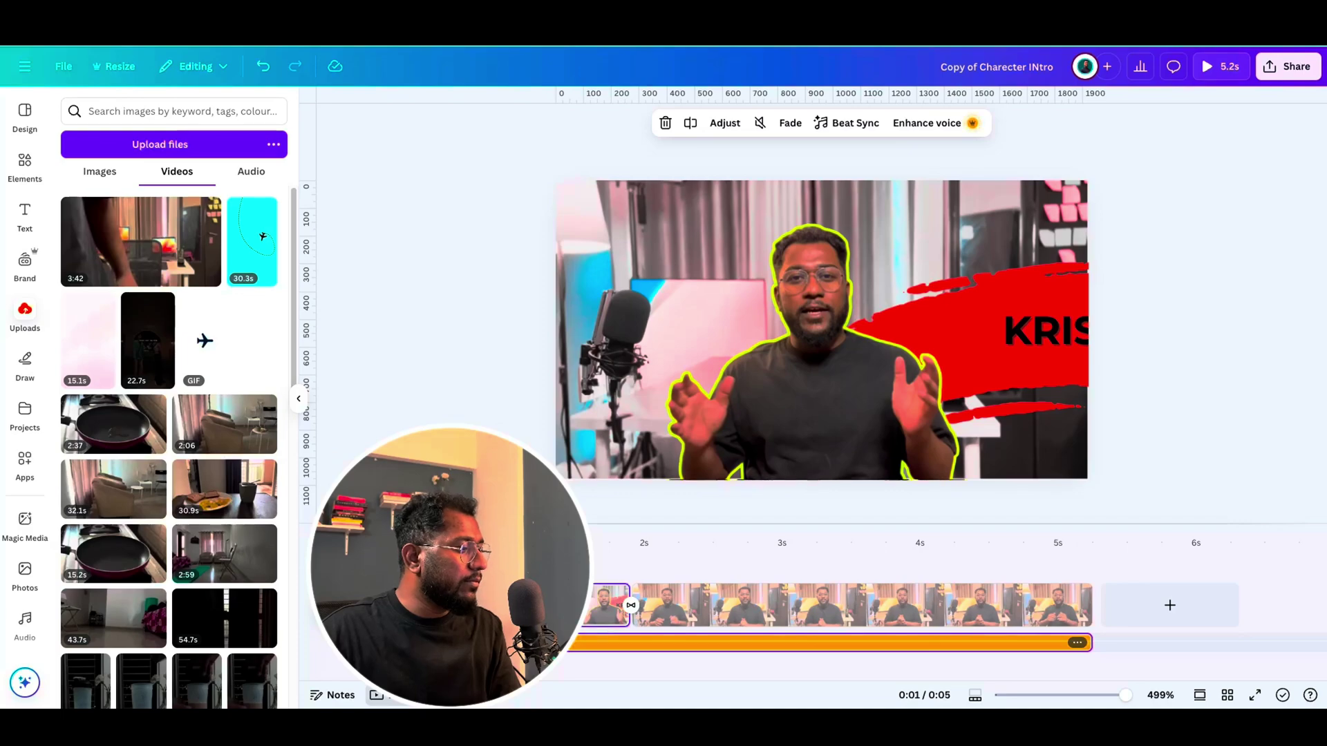
# Step: Lengthen the freeze-frame page by about 0.6 seconds and place the playhead at the start of the following clip
pyautogui.moveTo(629, 605); pyautogui.dragTo(674, 605)
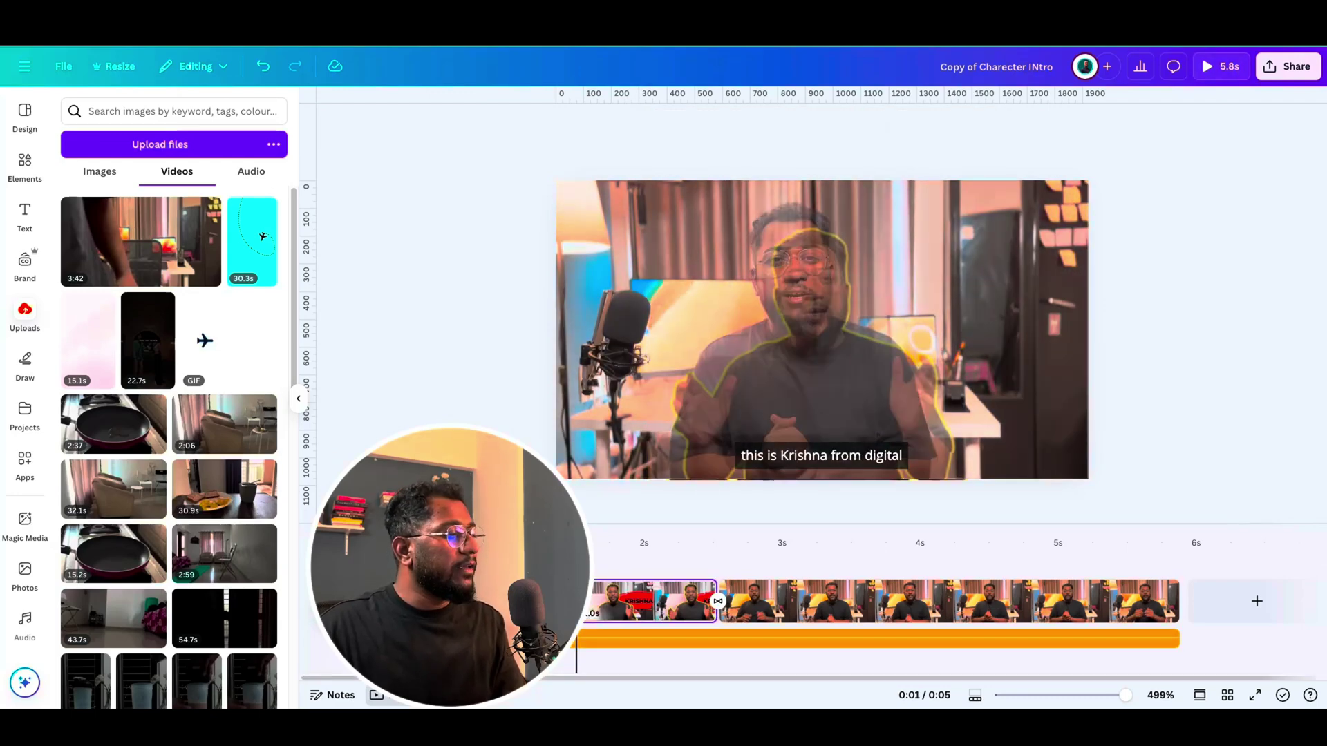
pyautogui.click(750, 592)
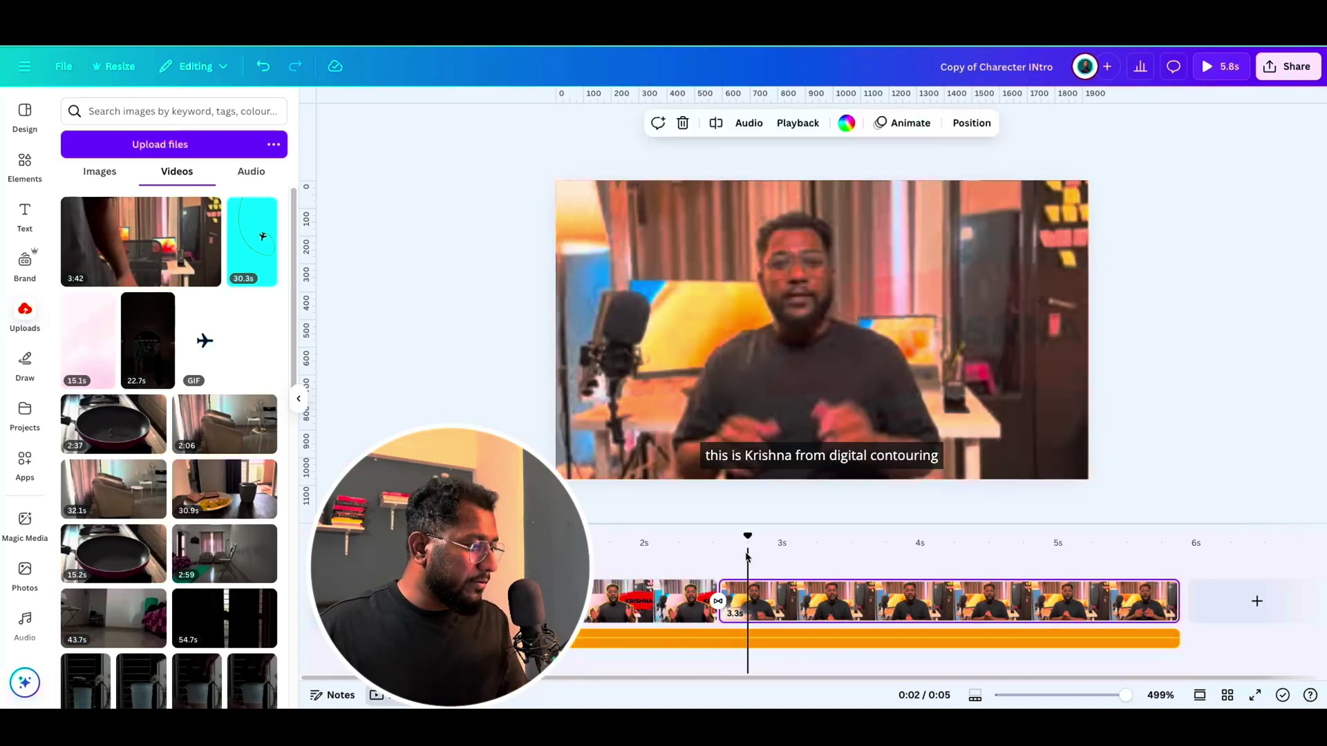
pyautogui.moveTo(752, 540); pyautogui.dragTo(728, 536)
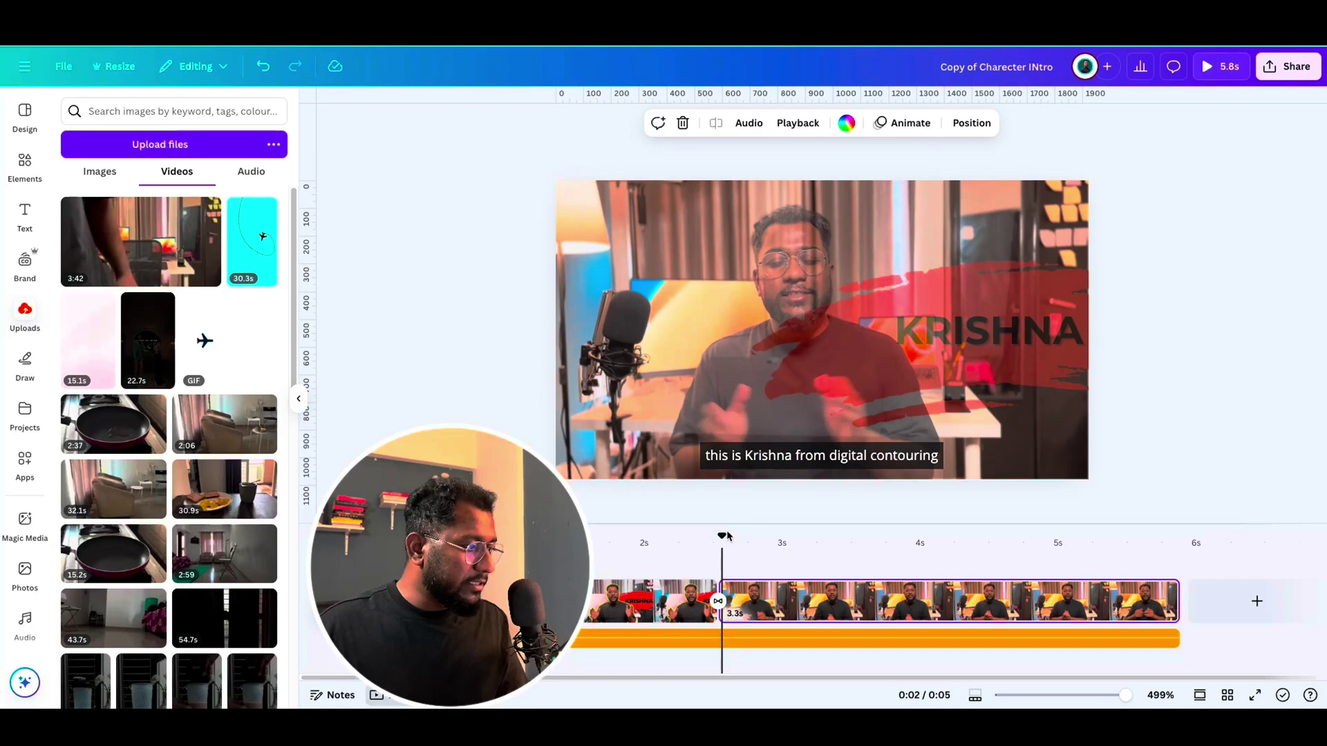
# Step: Trim about 0.3 seconds off the start of the clip after the freeze frame and play back the transition
pyautogui.click(752, 571)
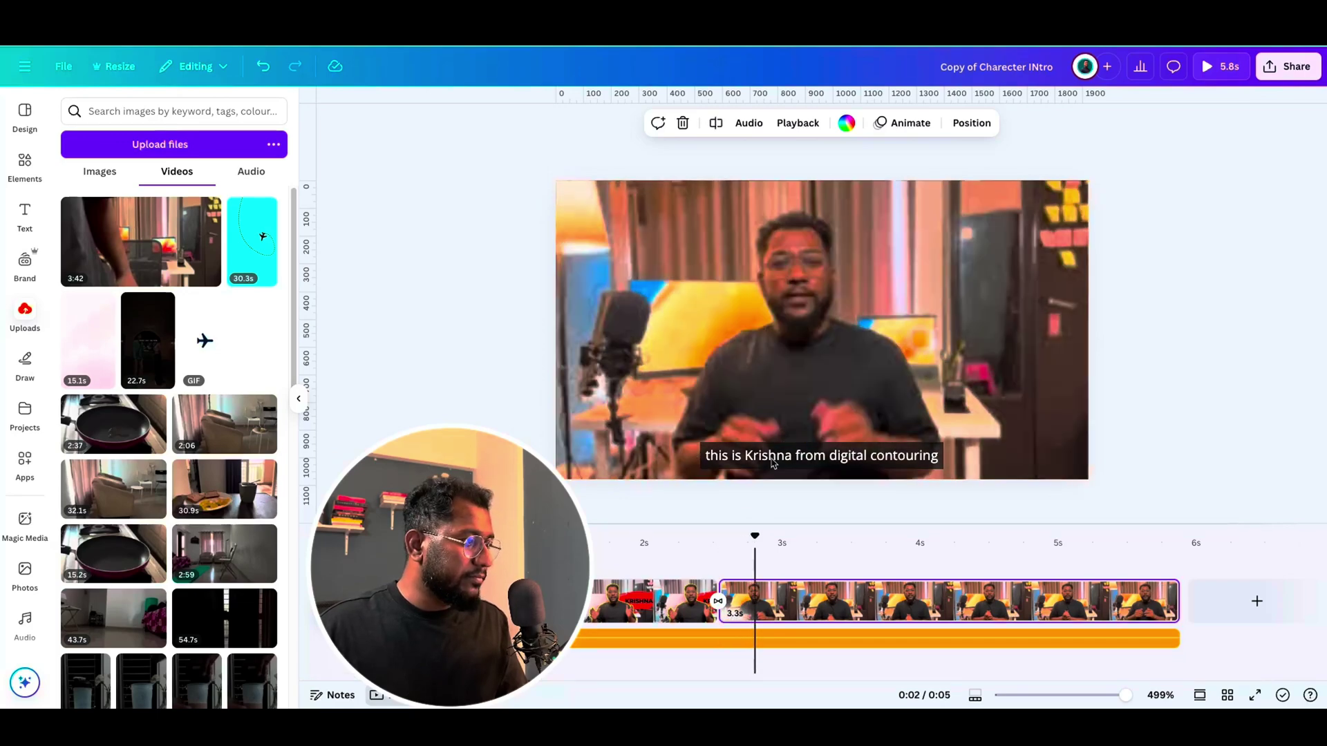
pyautogui.moveTo(734, 607); pyautogui.dragTo(758, 597)
pyautogui.moveTo(719, 536); pyautogui.dragTo(693, 537)
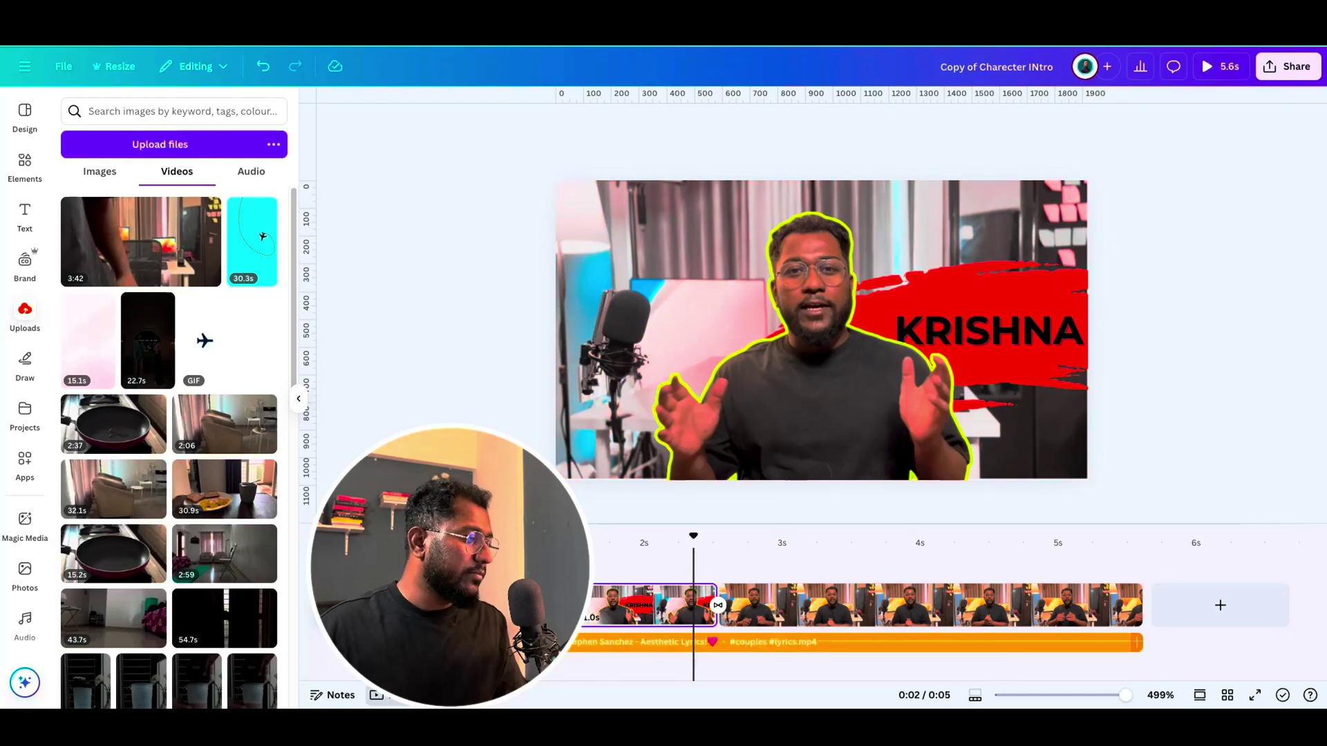
pyautogui.press('space')
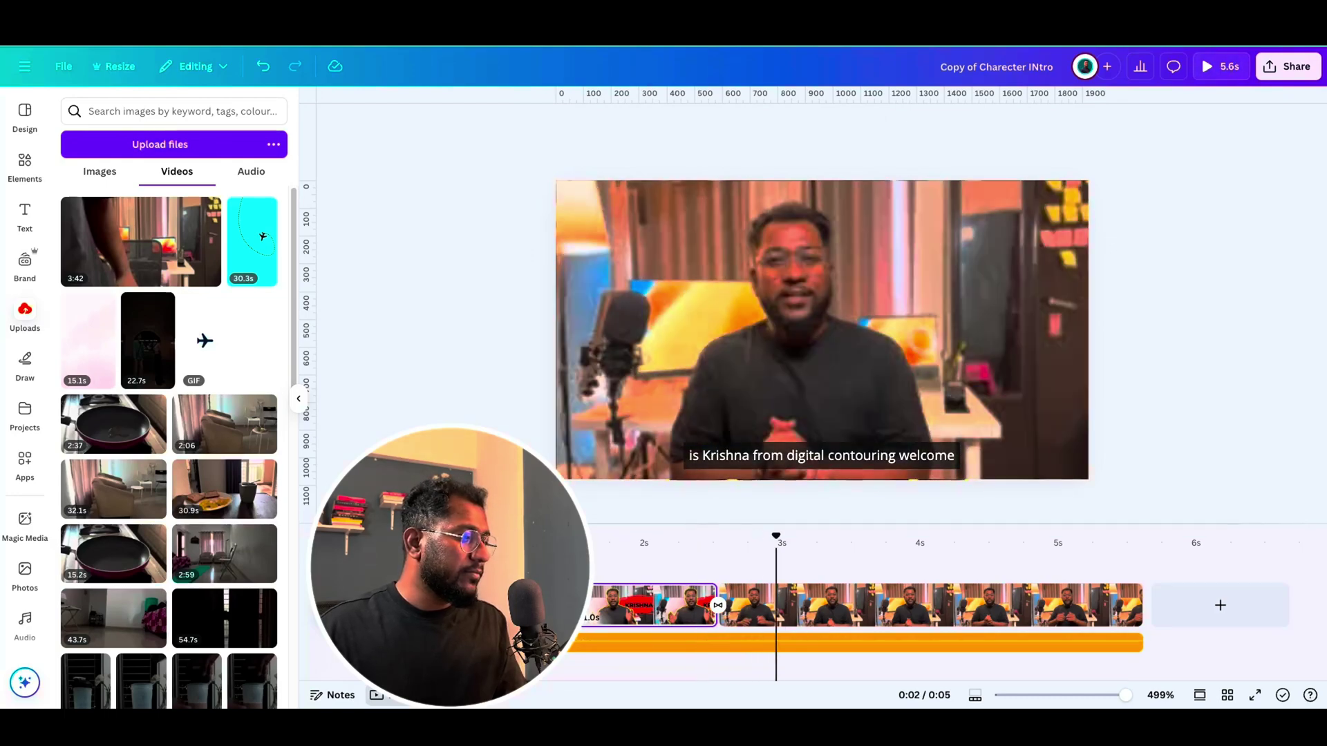
pyautogui.press('space')
# Step: Shorten the last clip from its start to 2.5 seconds and play back the edited sequence
pyautogui.click(731, 601)
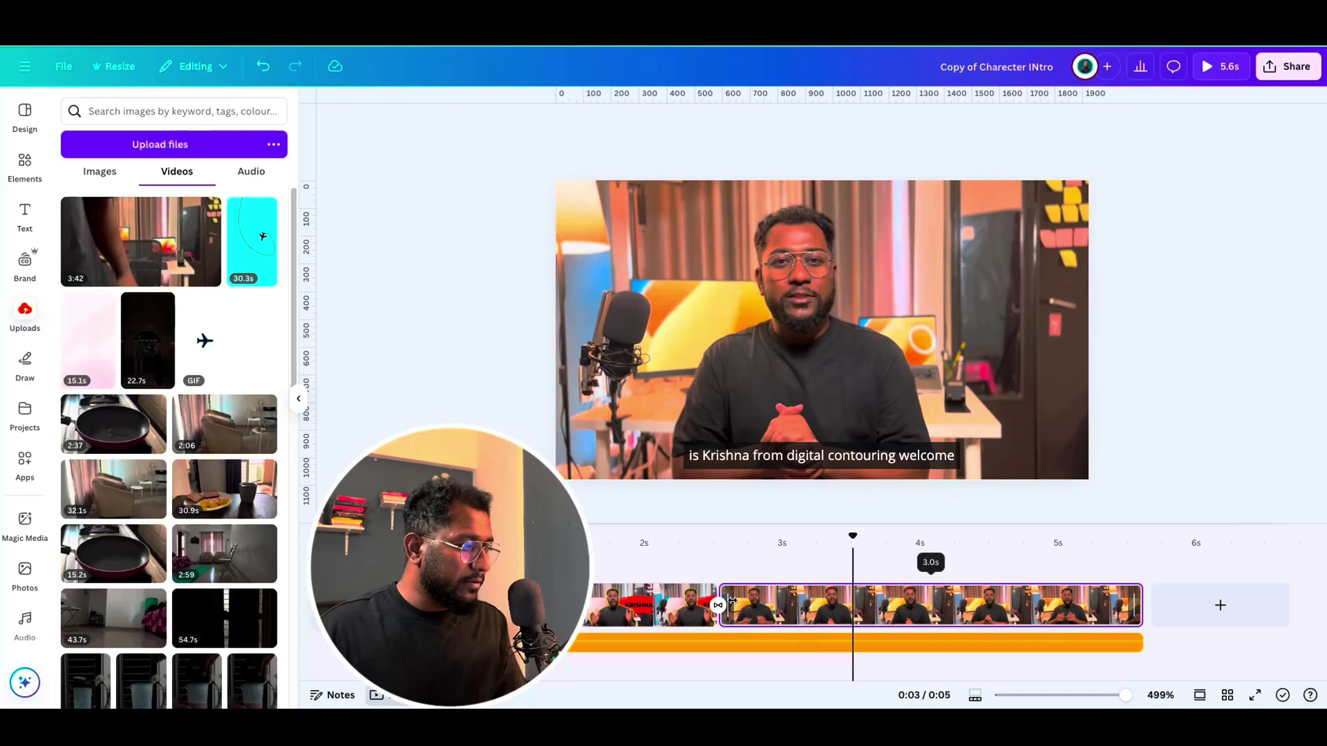
pyautogui.moveTo(732, 601); pyautogui.dragTo(802, 603)
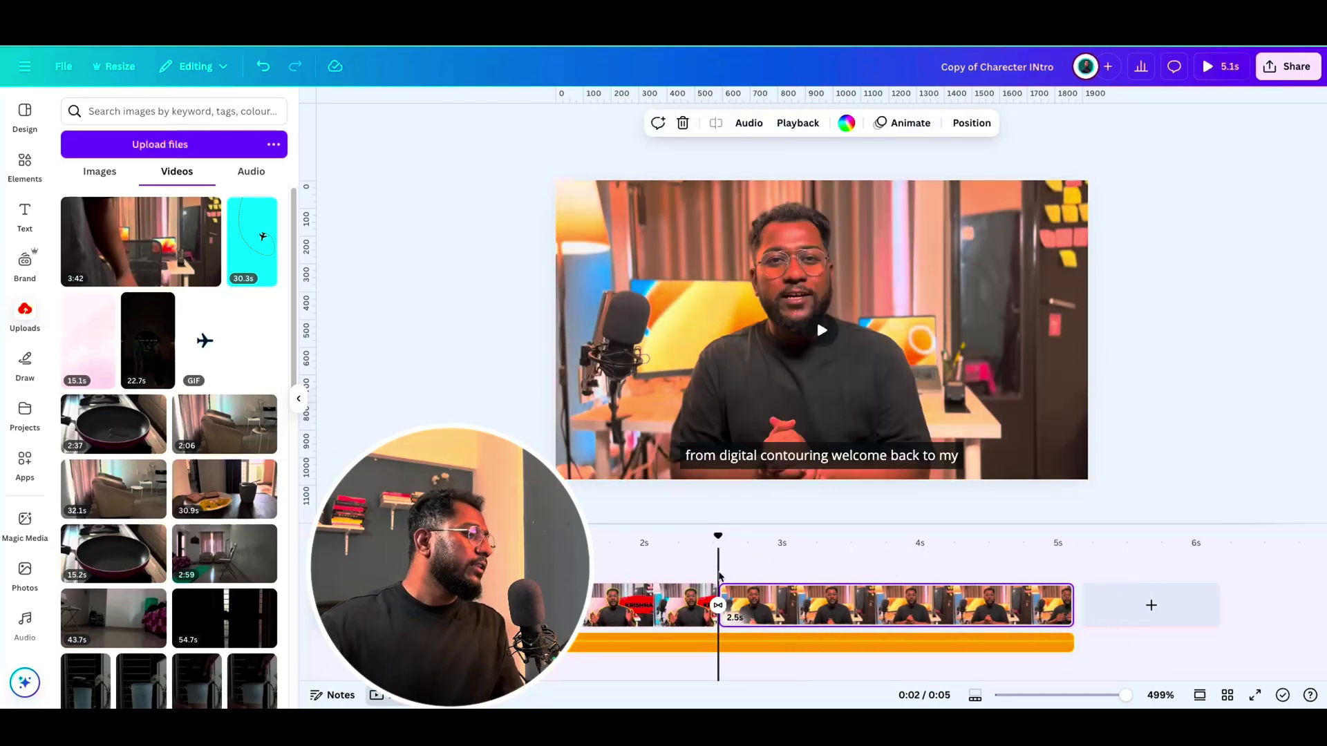
pyautogui.click(821, 328)
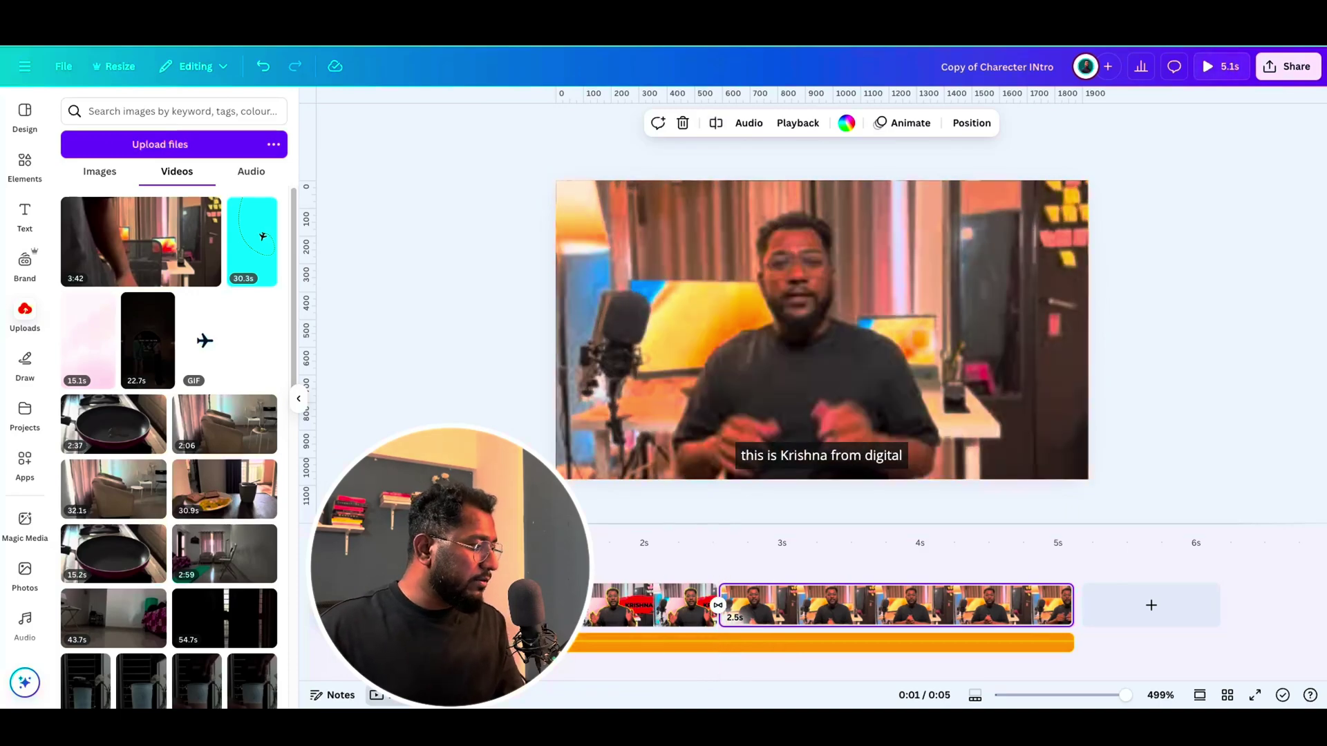
pyautogui.press('Escape')
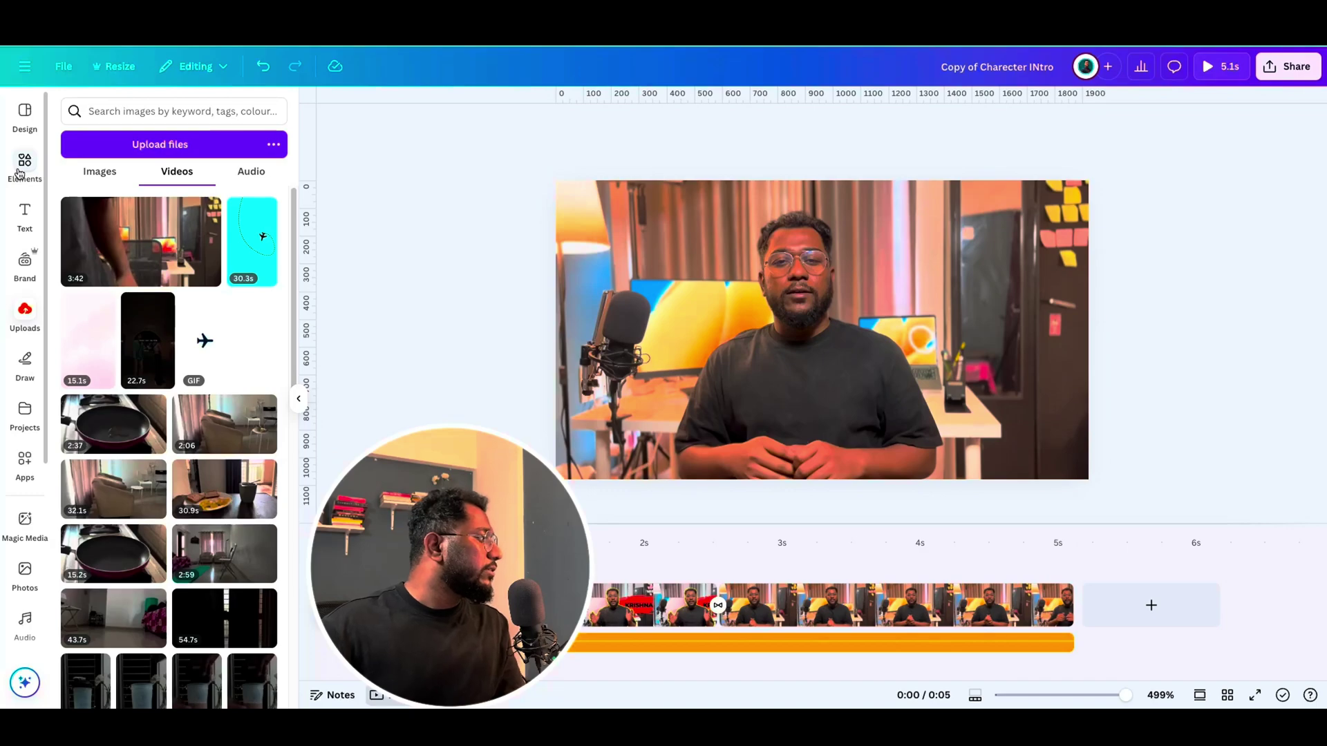
# Step: Search the elements library for "swoosh" and limit the results to audio
pyautogui.click(23, 135)
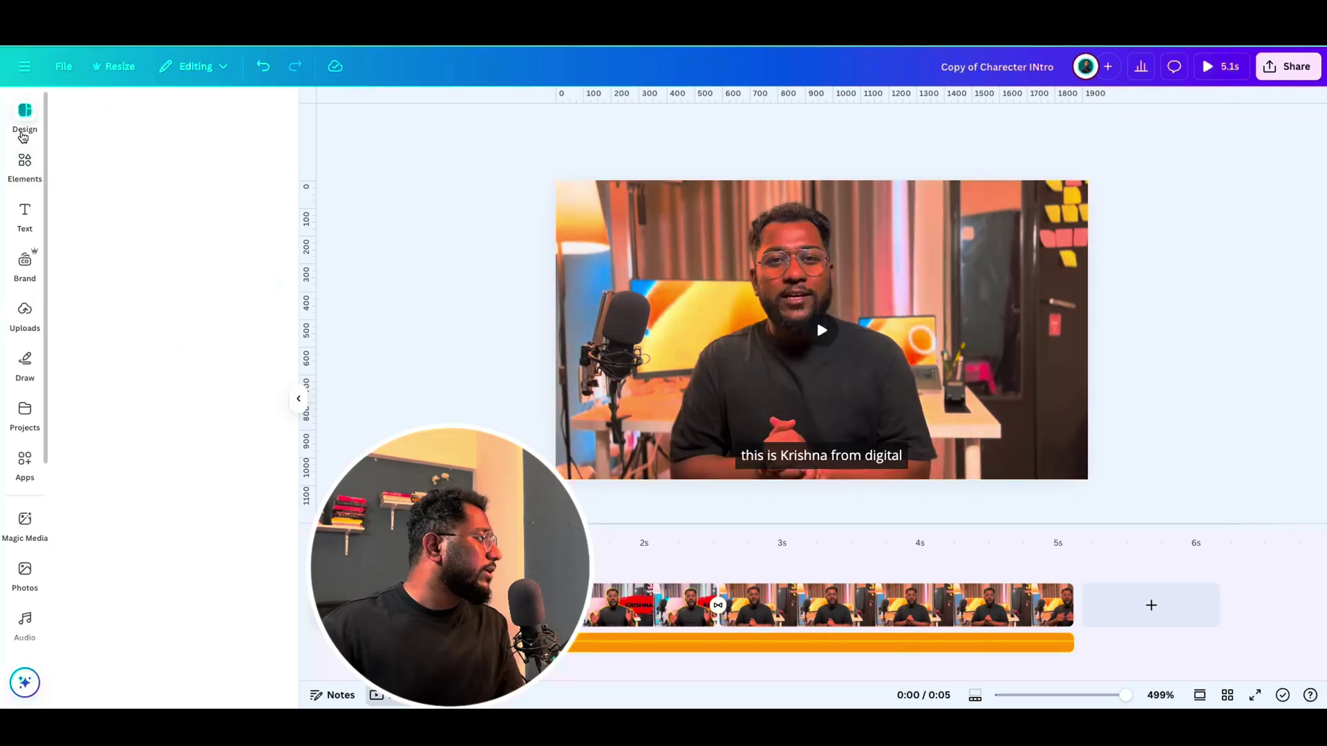
pyautogui.click(25, 166)
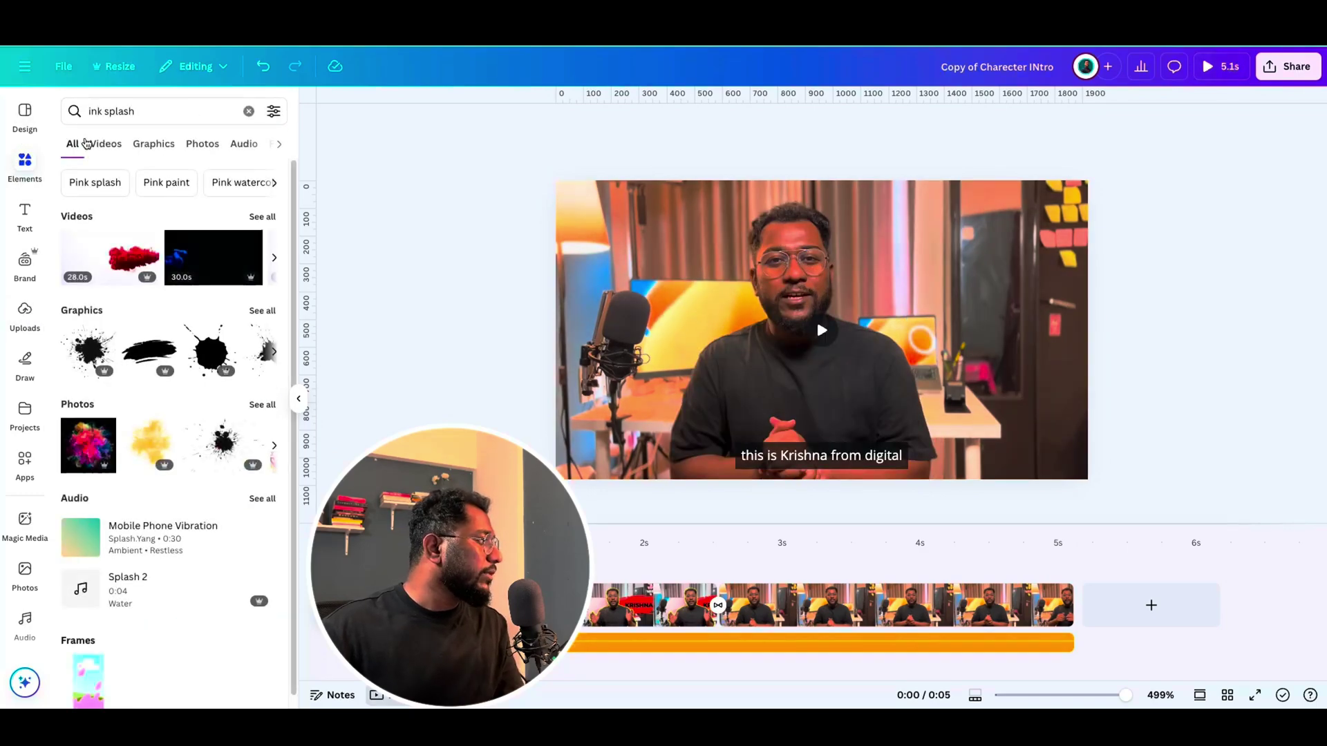
pyautogui.click(148, 116)
pyautogui.click(62, 118)
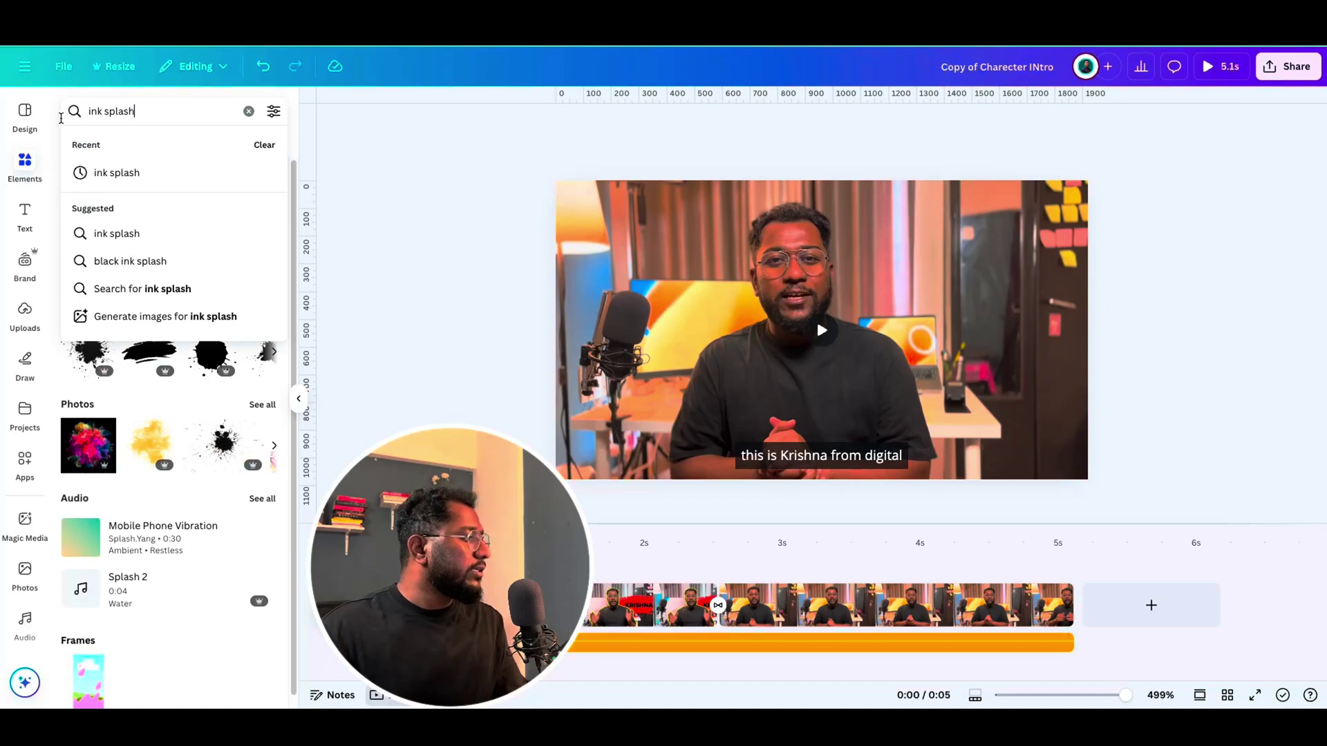
pyautogui.write('sw')
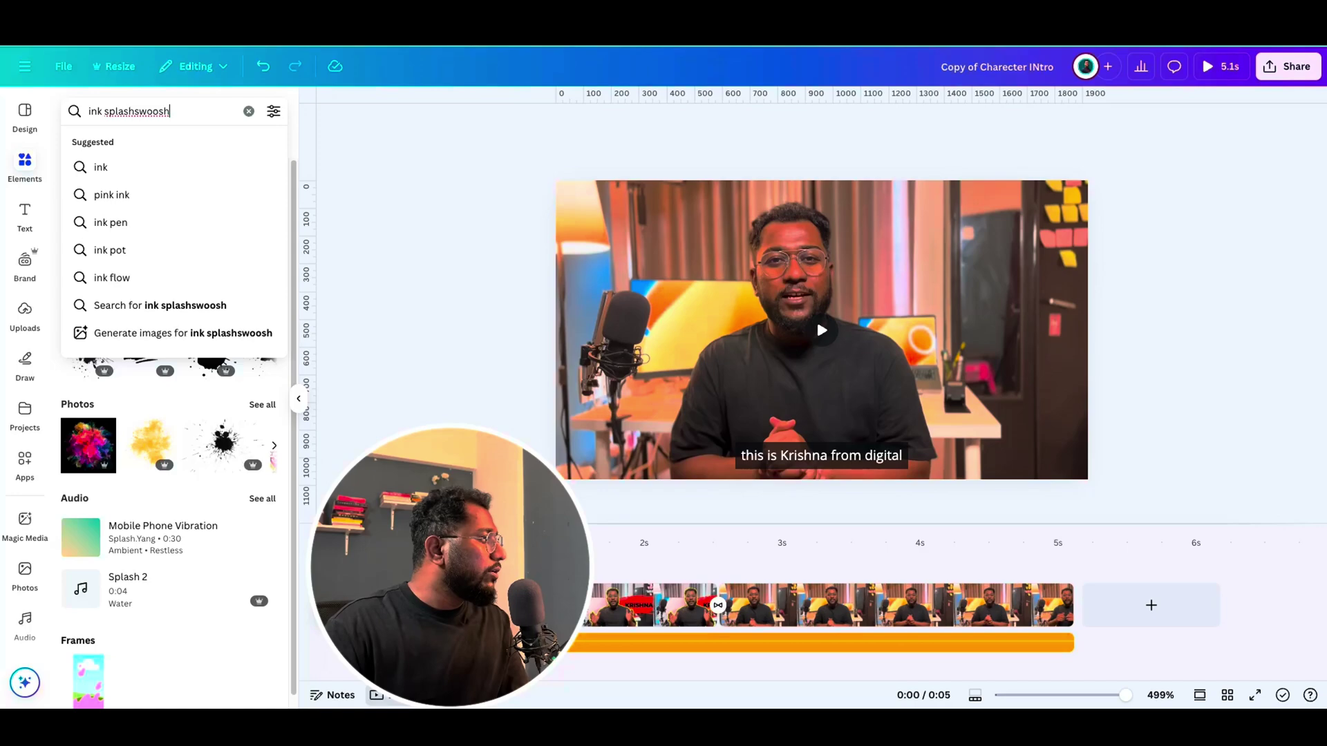
pyautogui.write('oosh')
pyautogui.press('Return')
pyautogui.hotkey('ctrl', 'a')
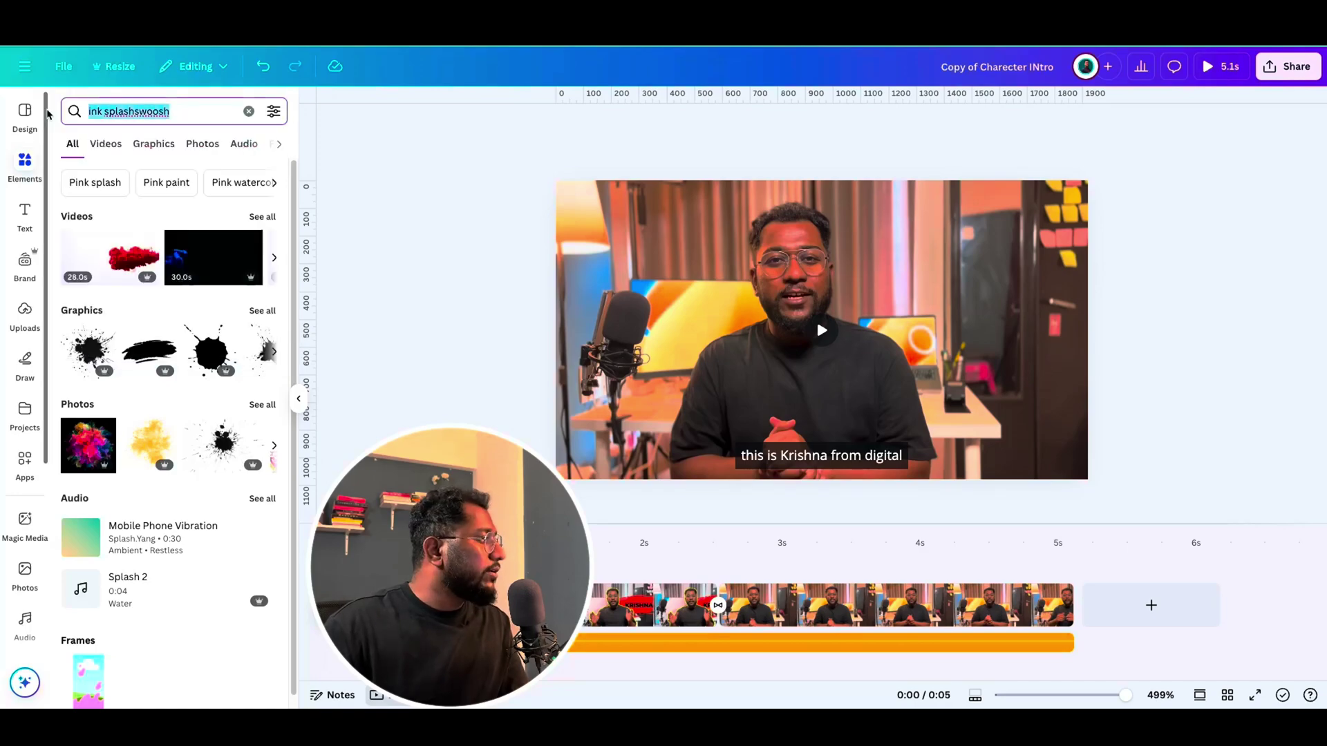
pyautogui.write('swoosh')
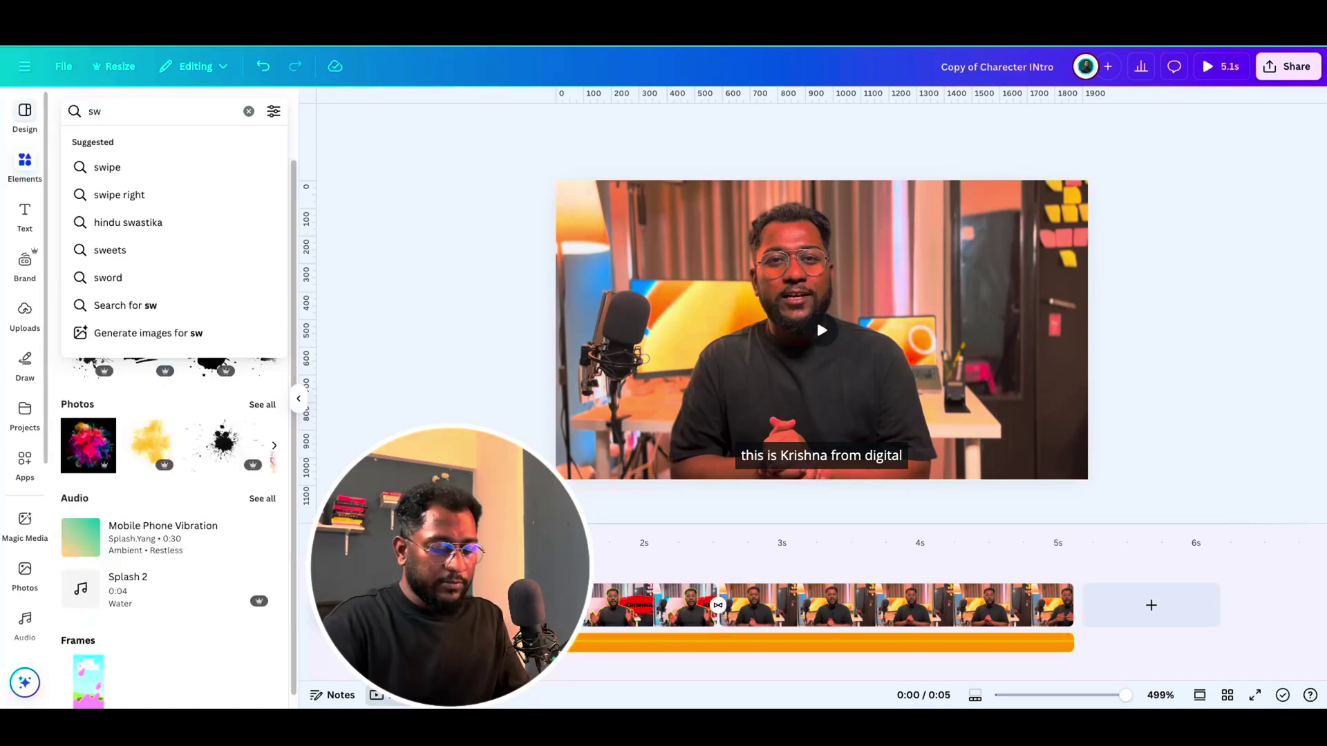
pyautogui.press('Return')
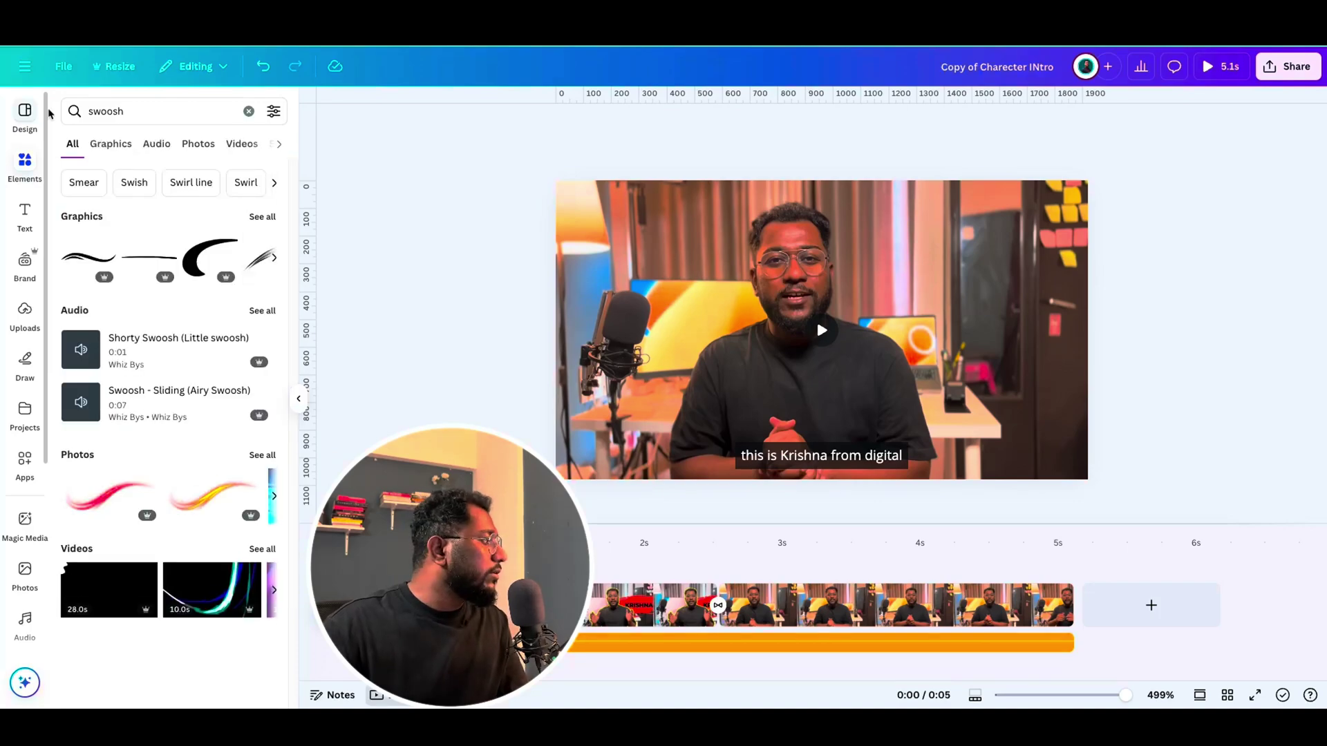
pyautogui.click(269, 183)
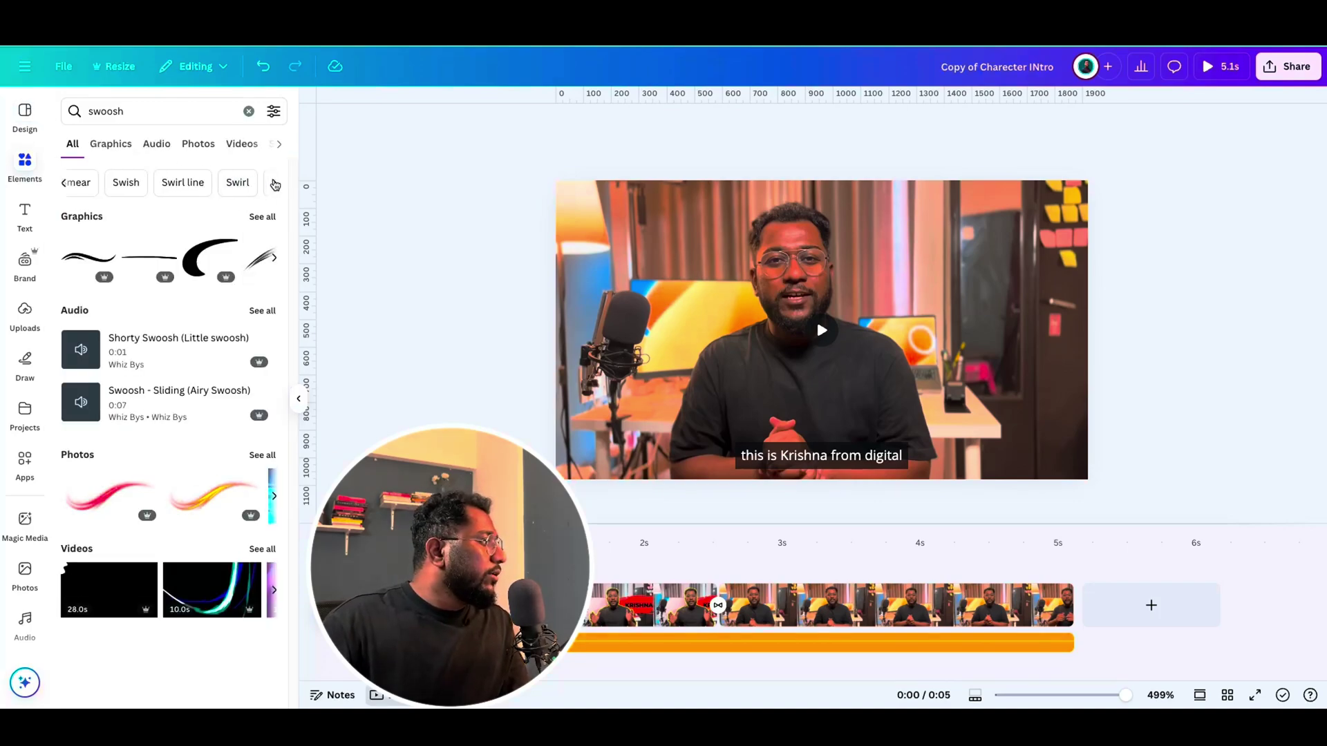
pyautogui.click(157, 145)
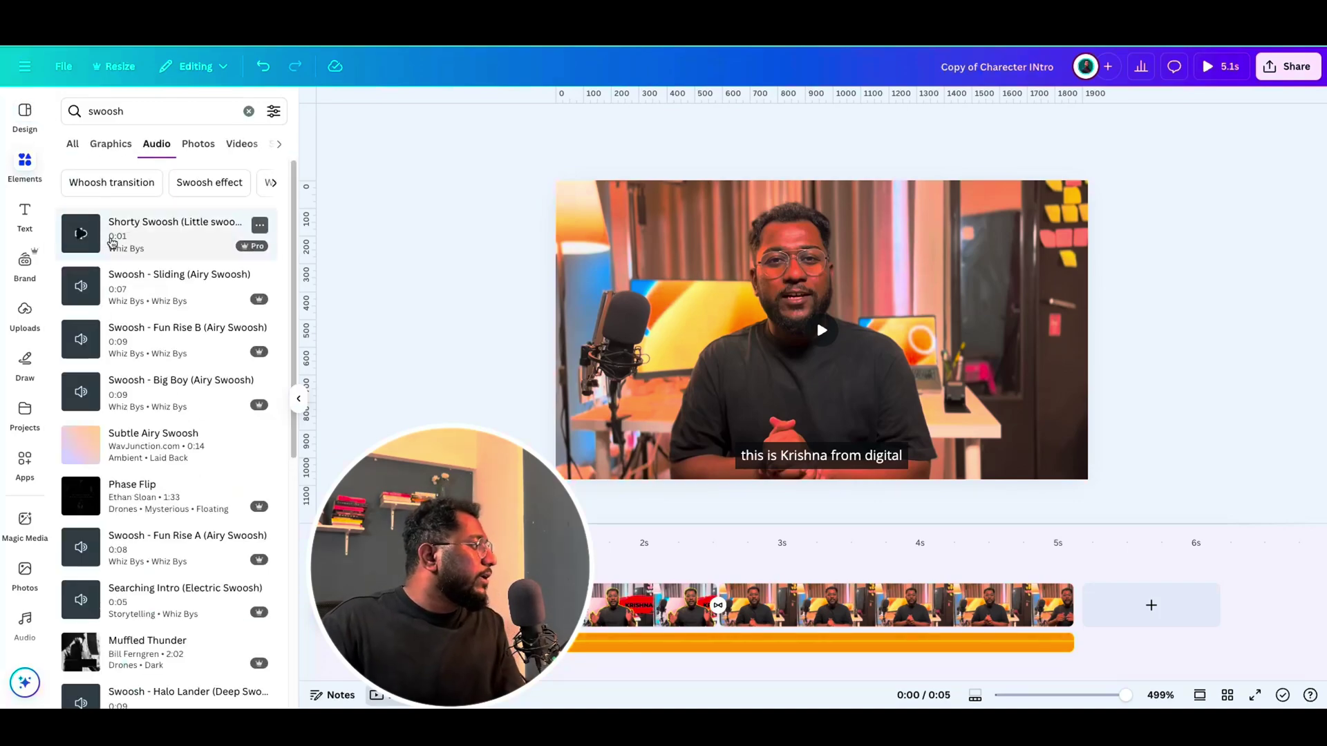
# Step: Add the Whip Whoosh Swoosh 1 sound effect to the timeline and position it across the transition into the freeze frame
pyautogui.scroll(-3, 88, 355)
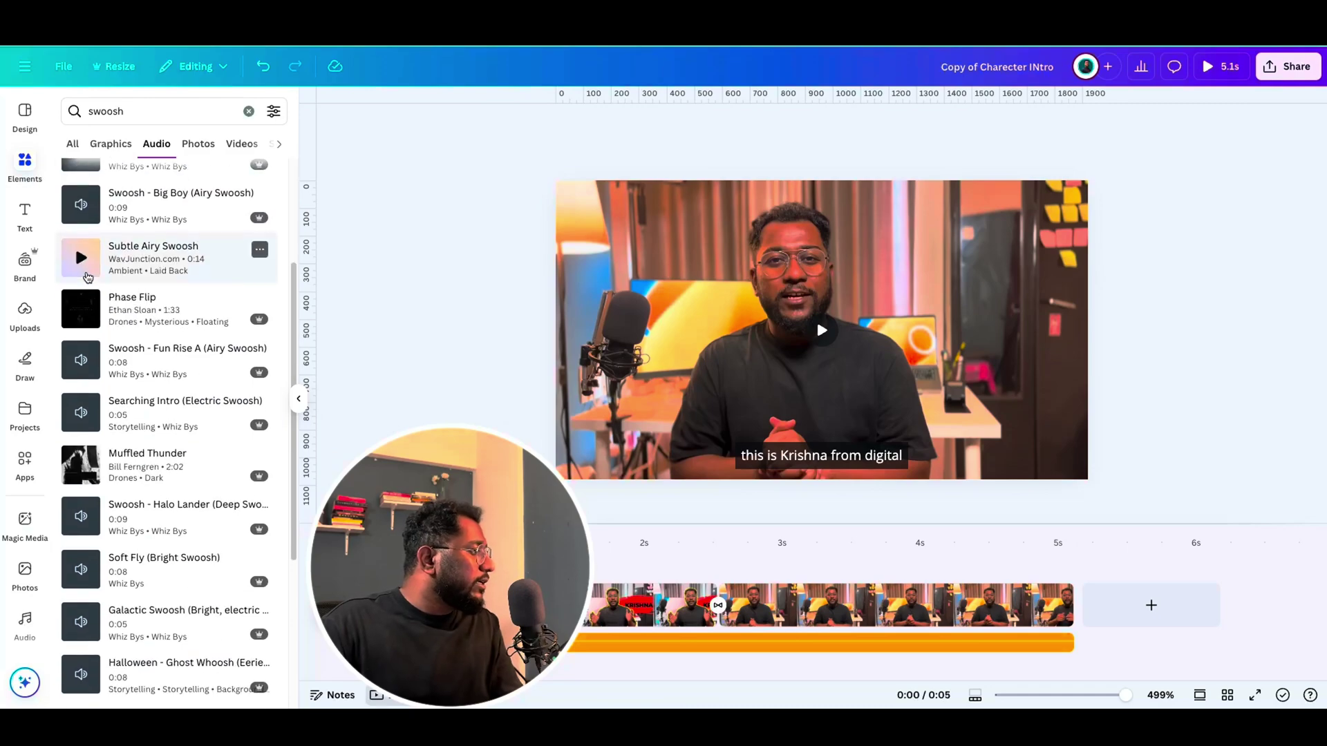
pyautogui.click(85, 351)
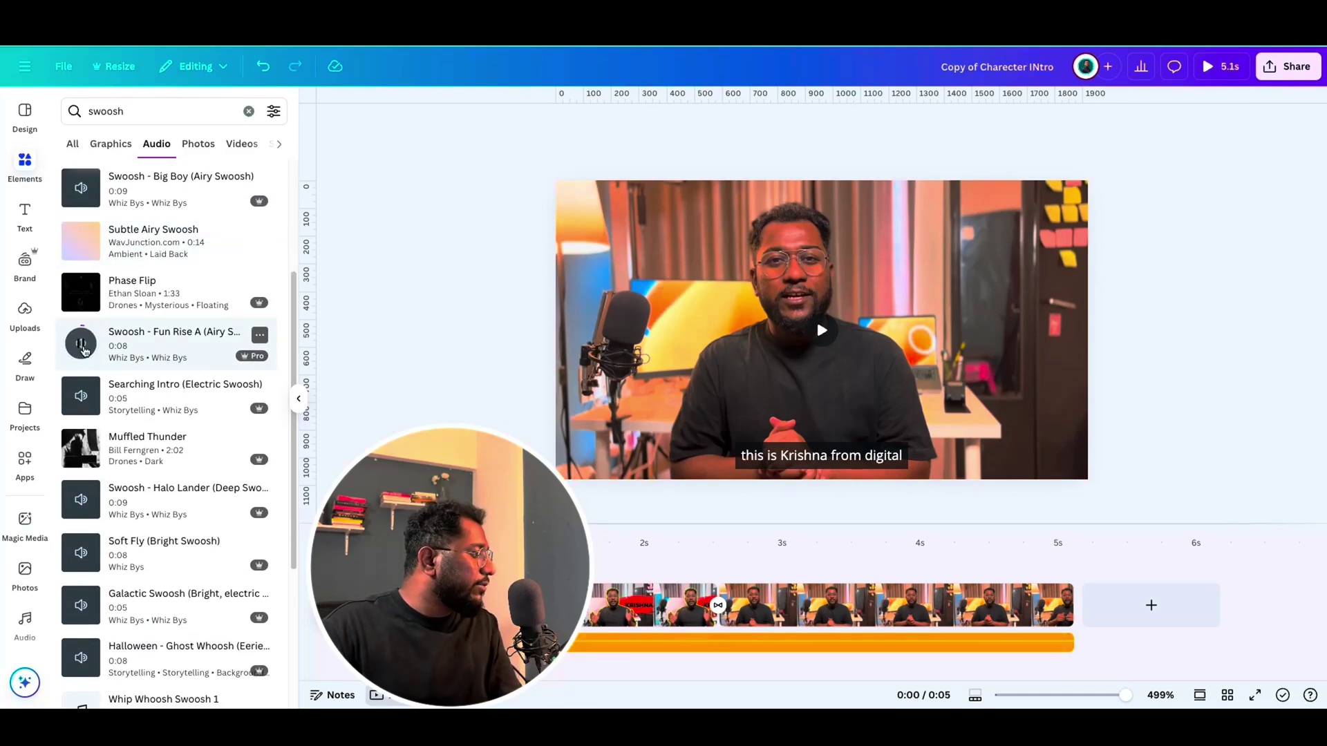
pyautogui.scroll(-3, 85, 351)
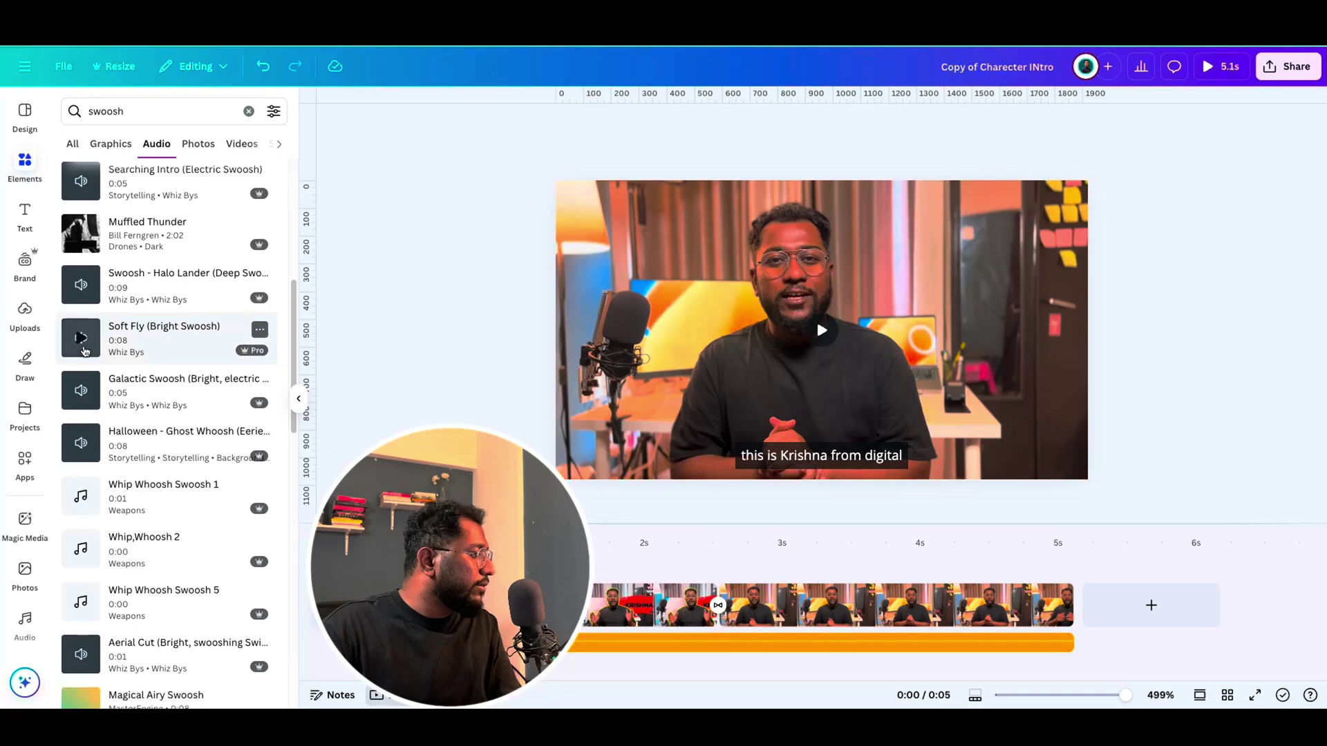
pyautogui.scroll(-2, 83, 351)
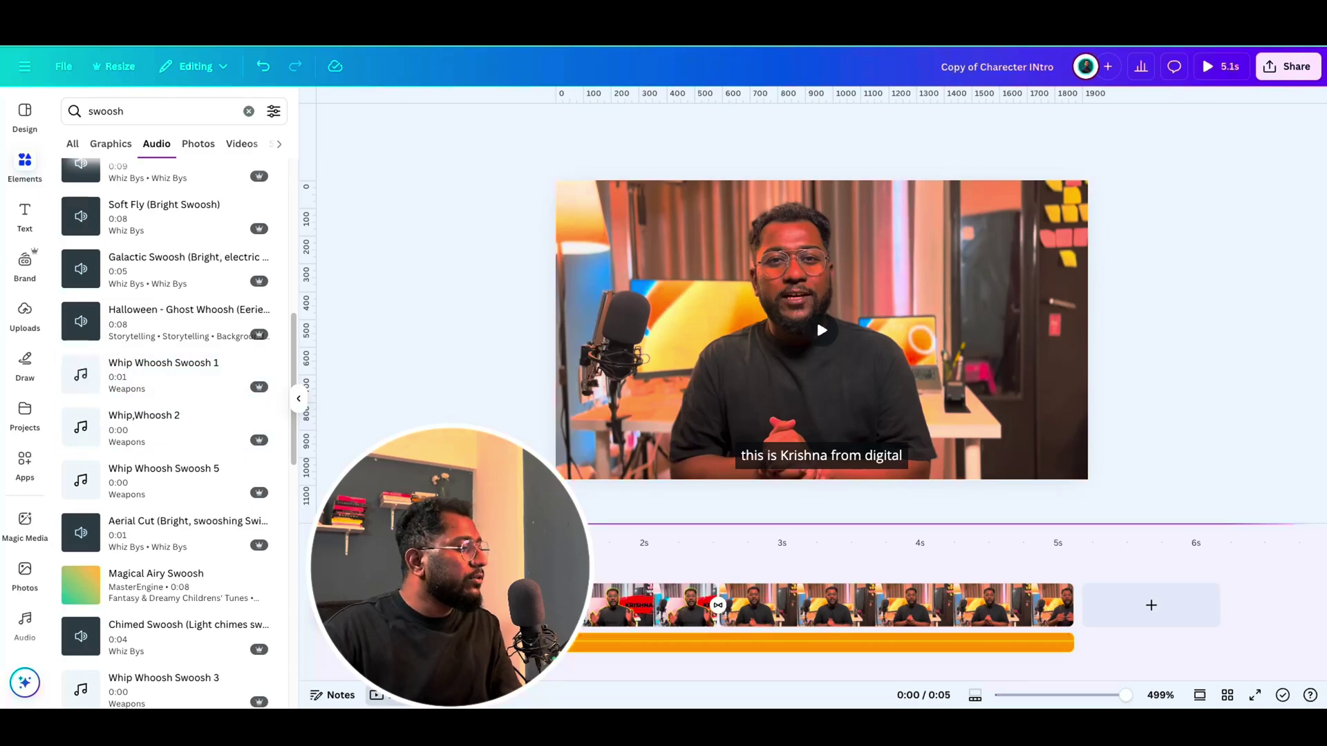
pyautogui.press('space')
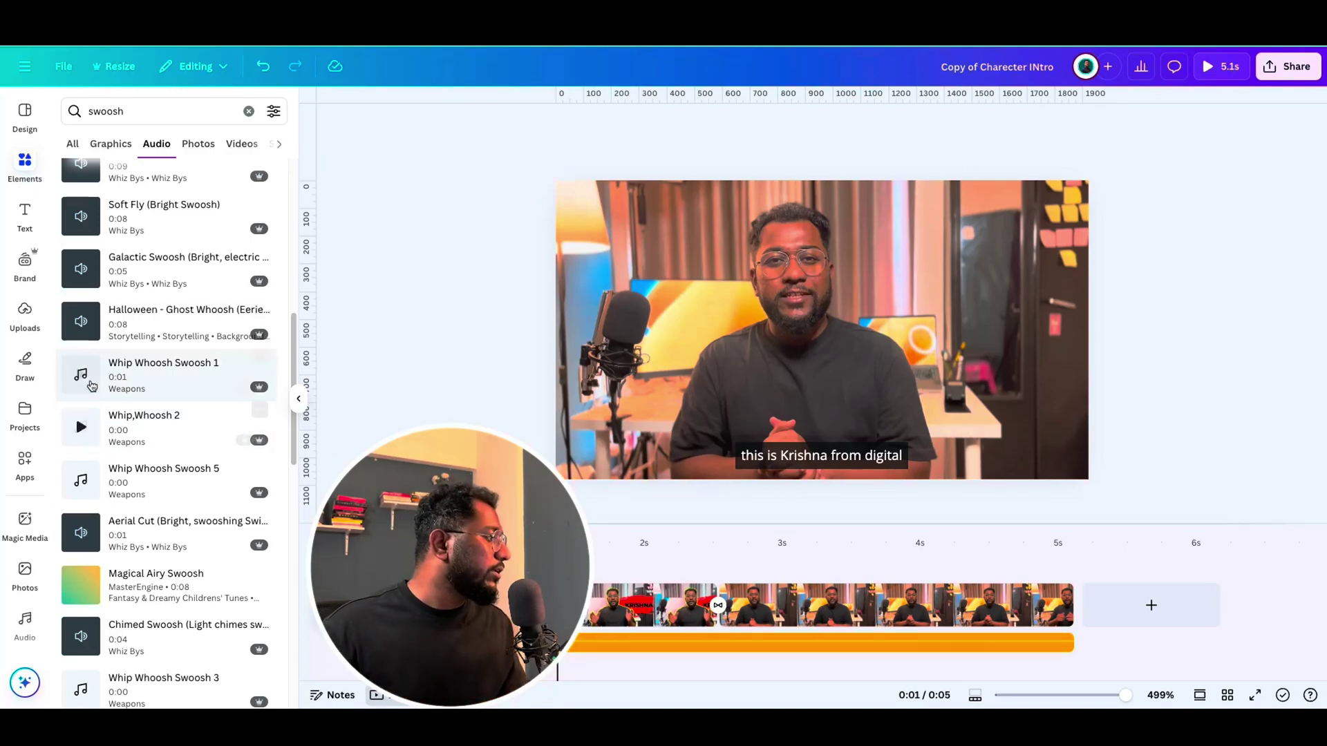
pyautogui.click(183, 383)
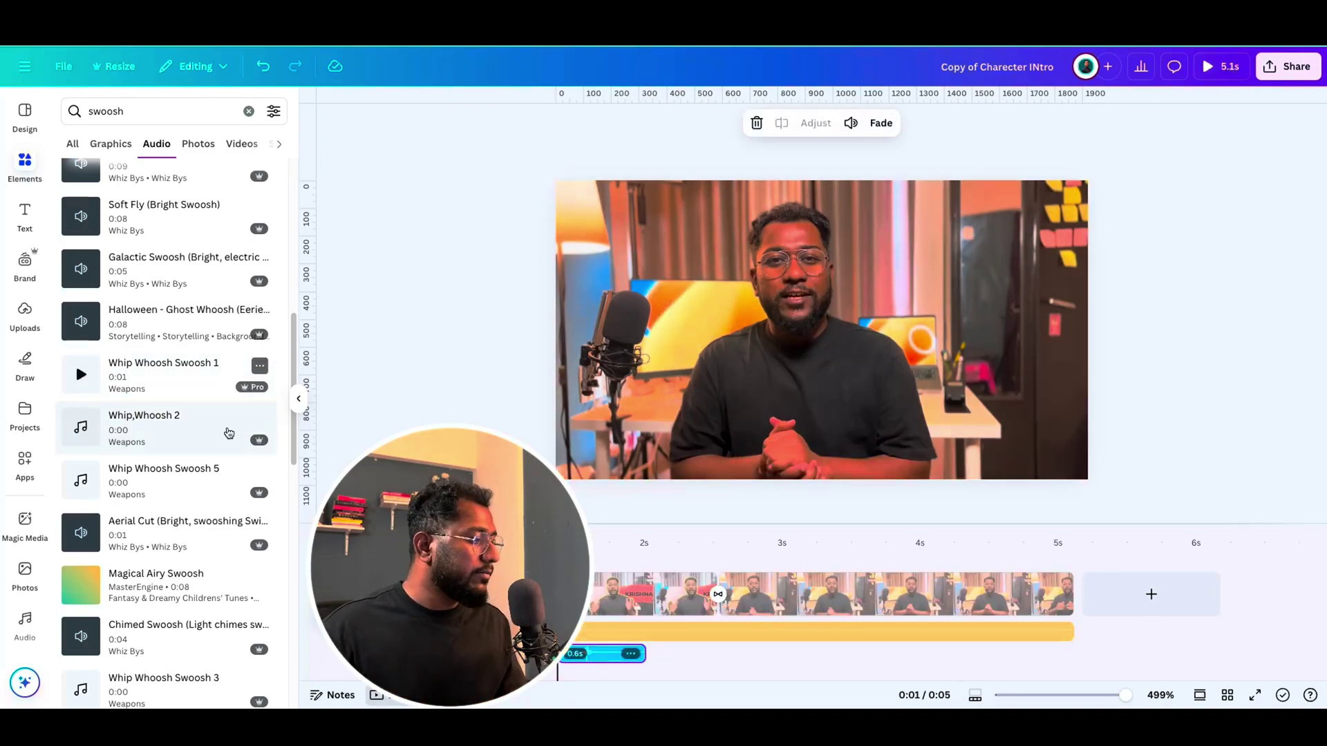
pyautogui.moveTo(607, 654); pyautogui.dragTo(576, 650)
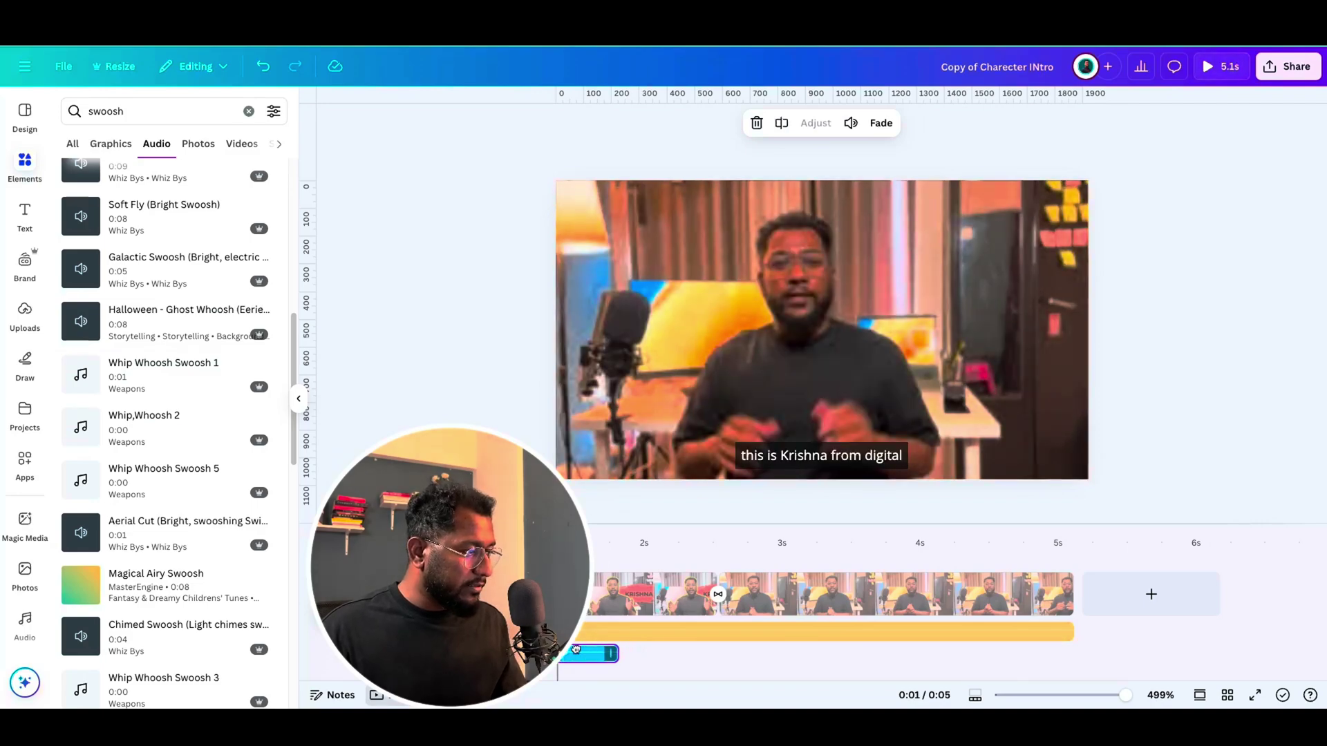
# Step: Duplicate the swoosh sound effect and place the copy across the transition out of the freeze frame
pyautogui.rightClick(578, 654)
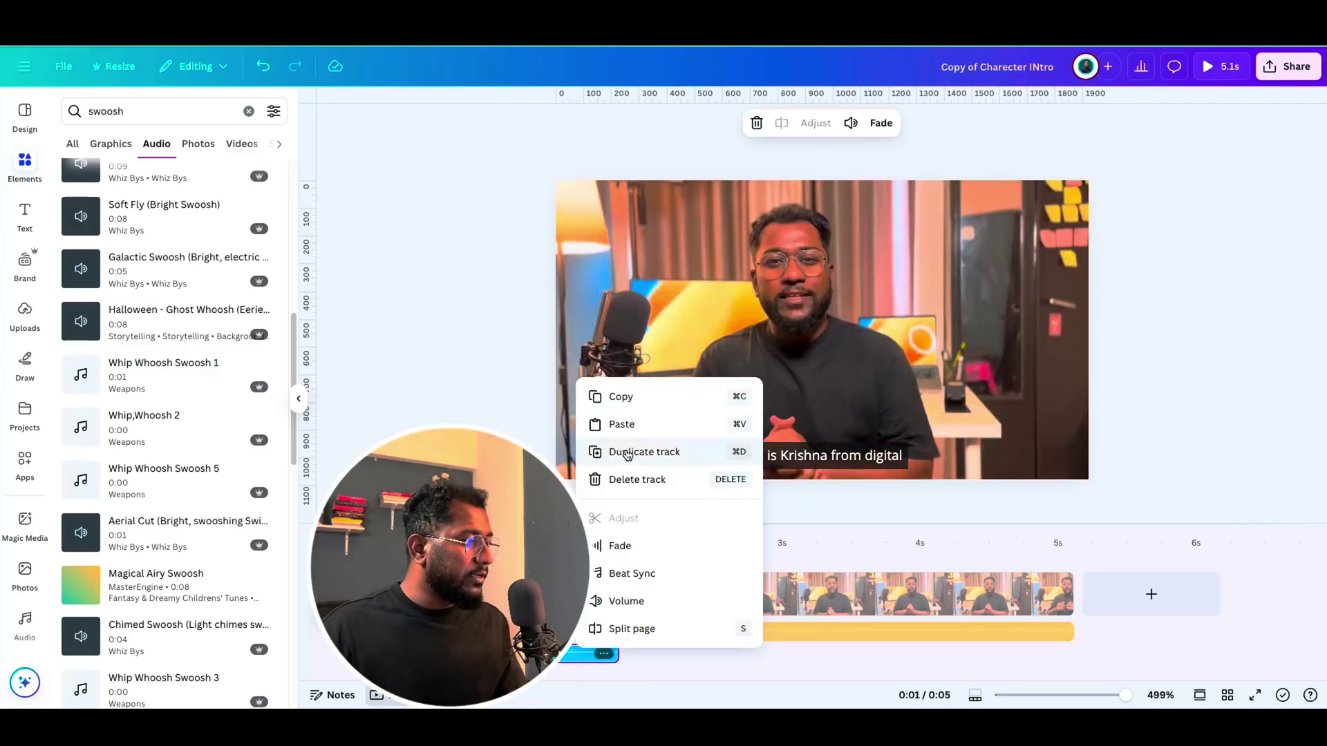
pyautogui.click(634, 451)
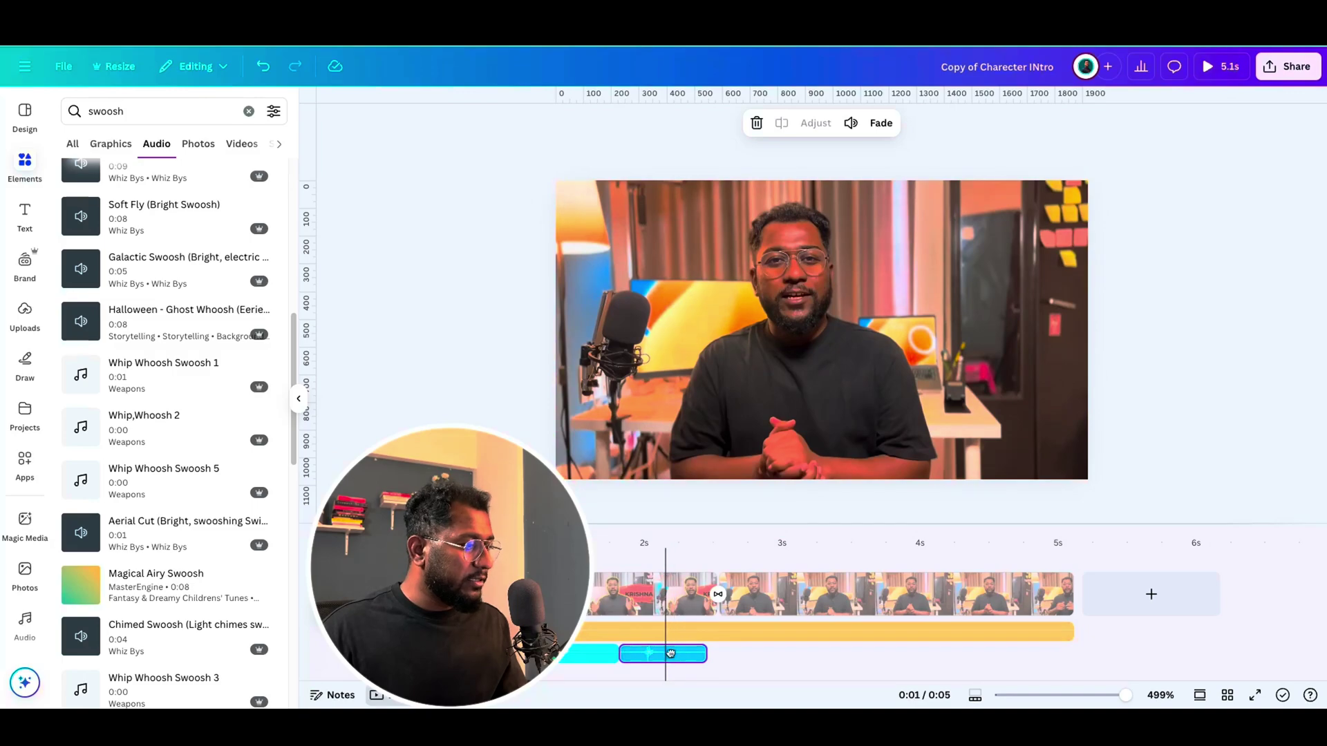
pyautogui.moveTo(674, 662); pyautogui.dragTo(732, 648)
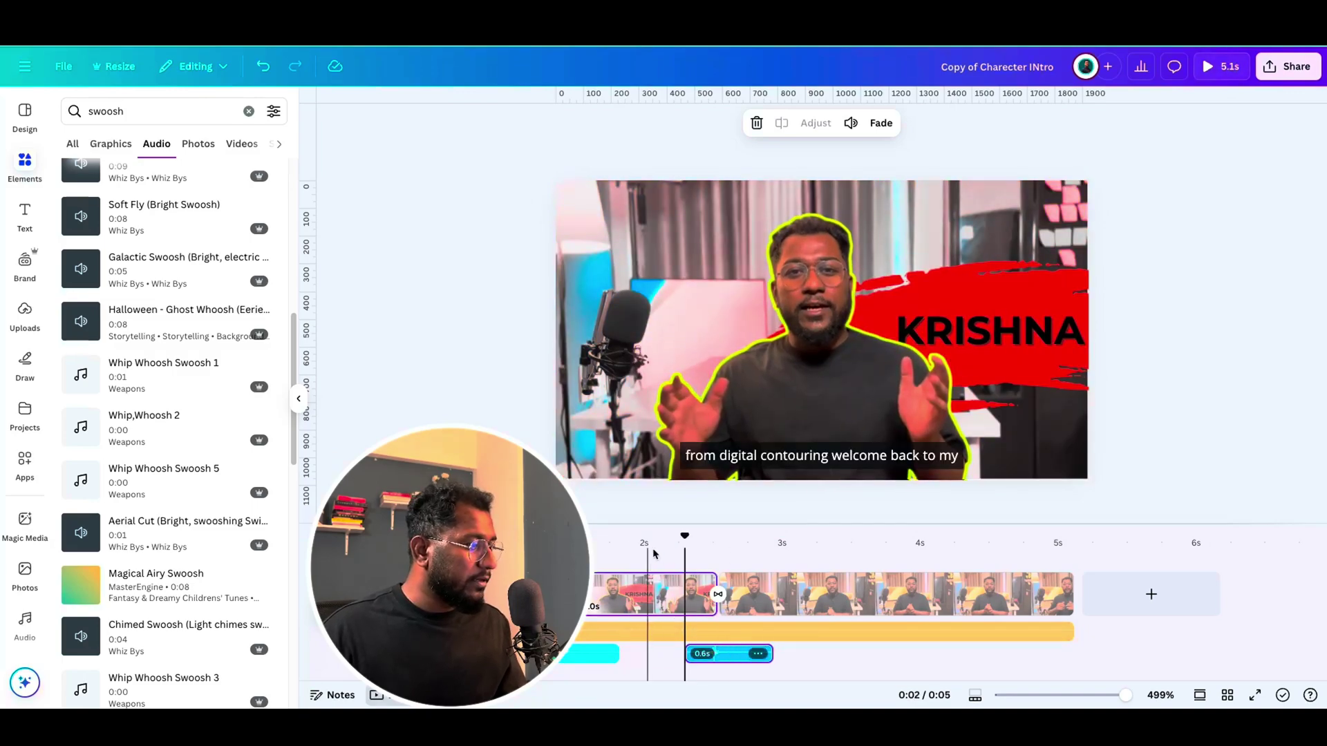
# Step: Play the sequence from just before the first transition to check both swoosh sounds
pyautogui.moveTo(674, 539); pyautogui.dragTo(508, 543)
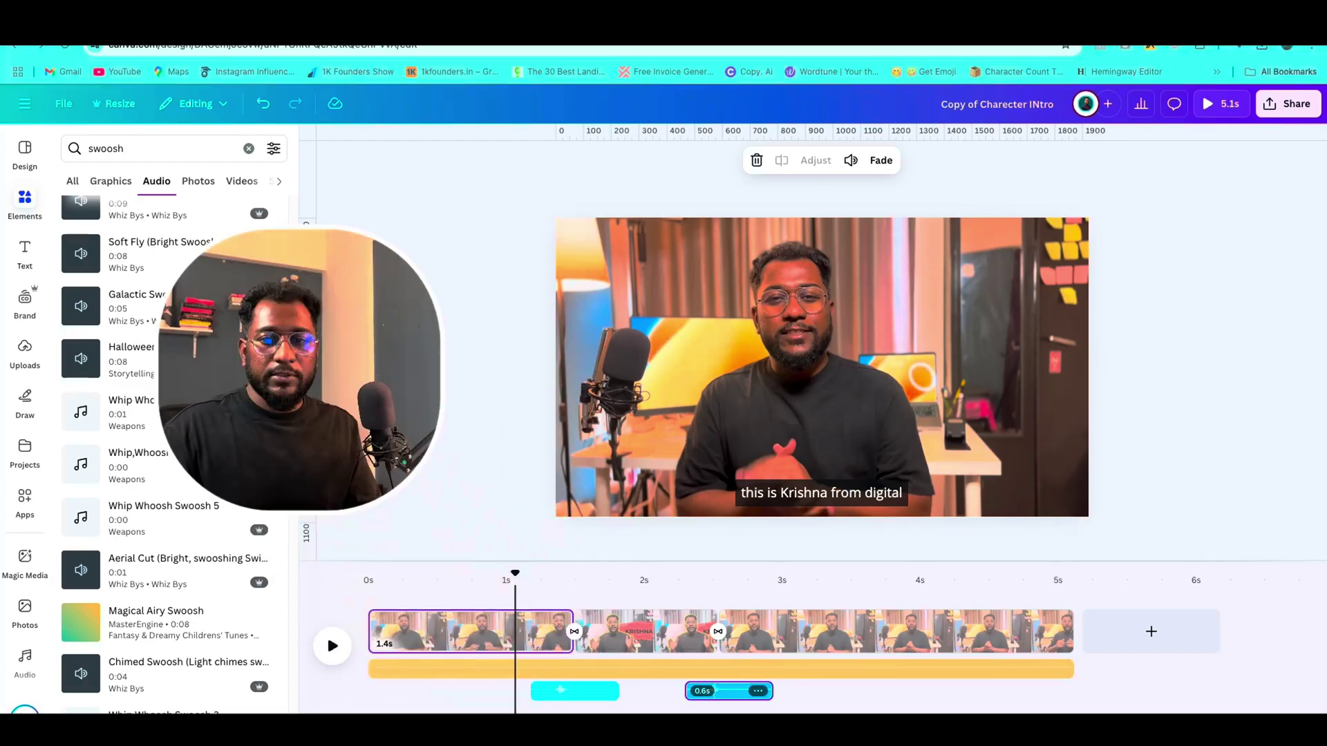
pyautogui.click(331, 648)
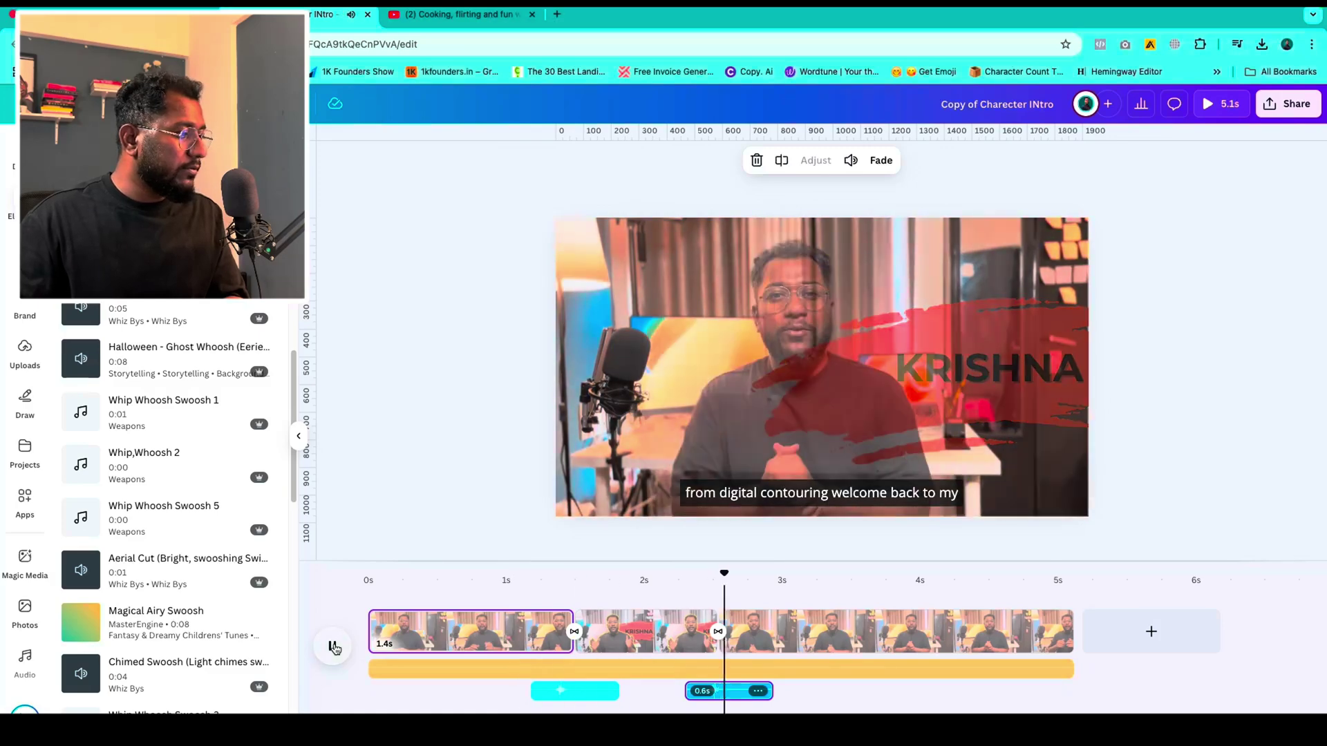
pyautogui.click(333, 647)
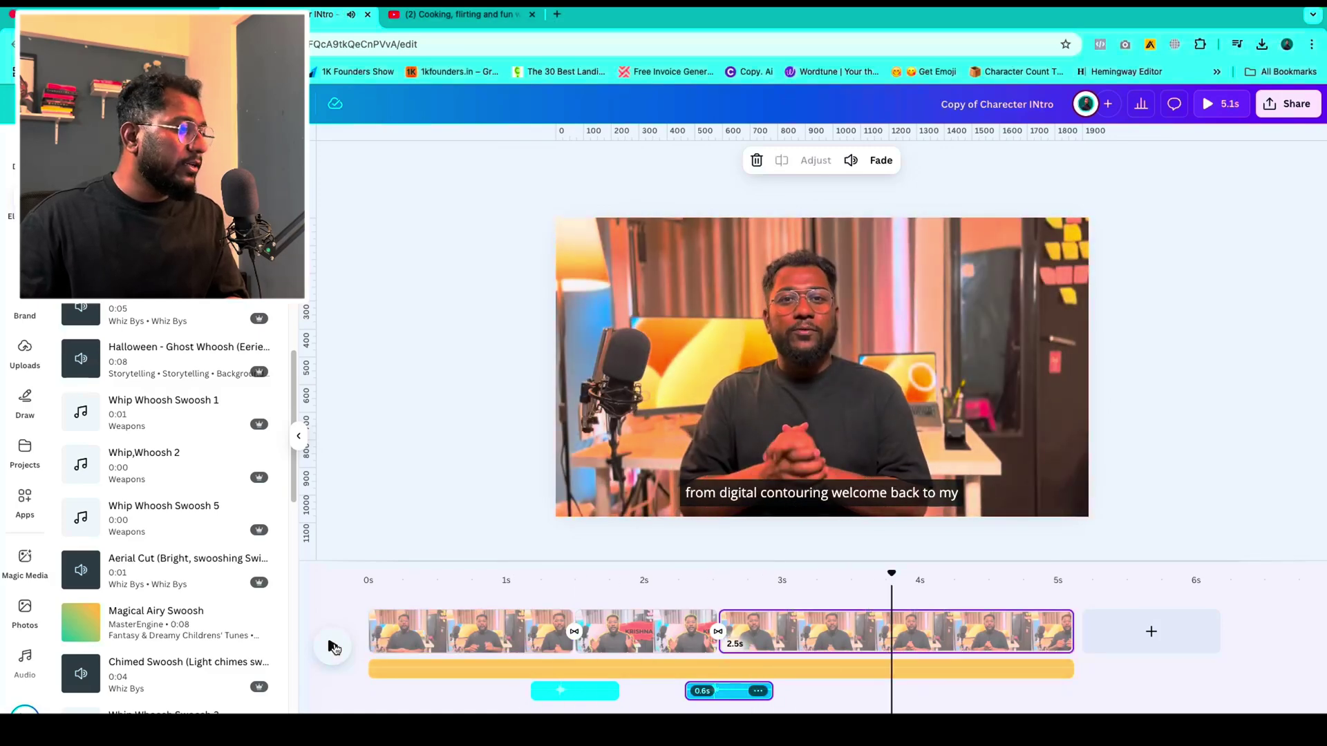
# Step: Lower the volume of the swoosh sound effects at both transitions to about 15
pyautogui.hotkey('ctrl', 'z')
pyautogui.hotkey('ctrl', 'z')
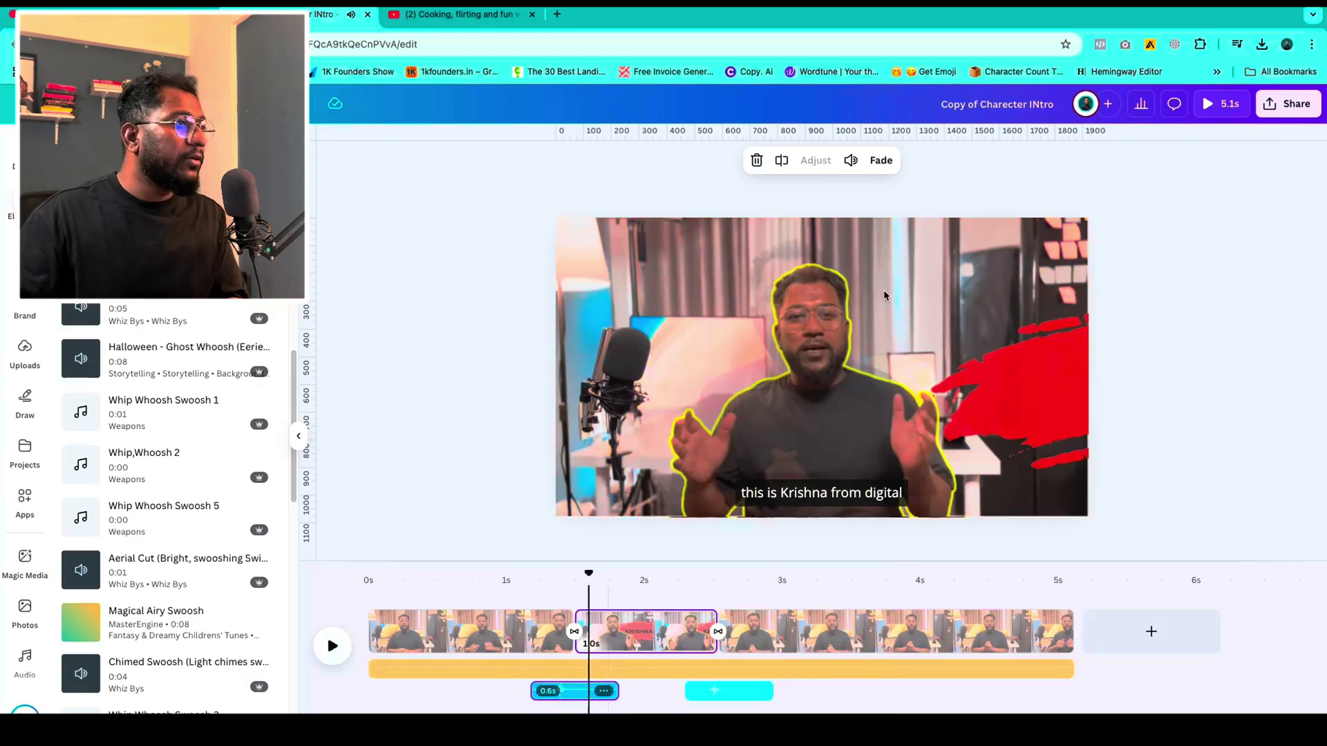
pyautogui.click(851, 161)
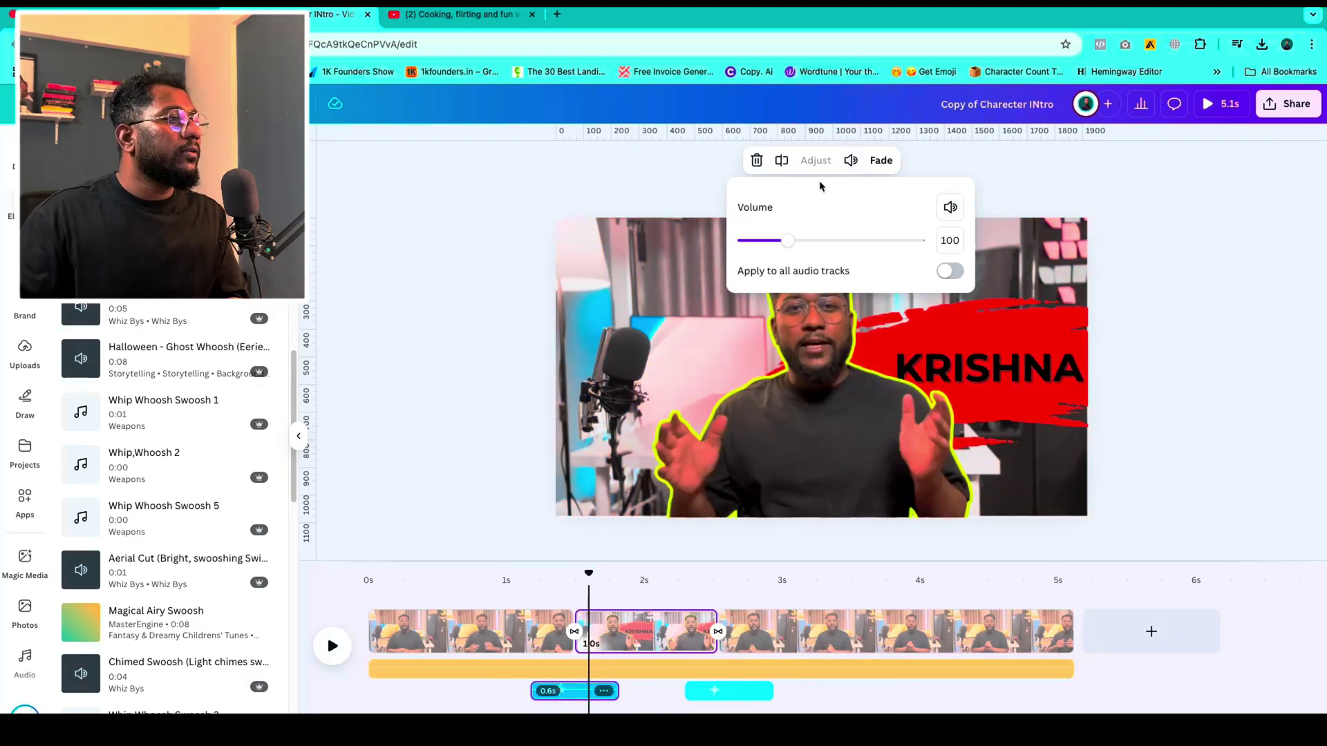
pyautogui.moveTo(790, 244); pyautogui.dragTo(749, 240)
pyautogui.click(727, 691)
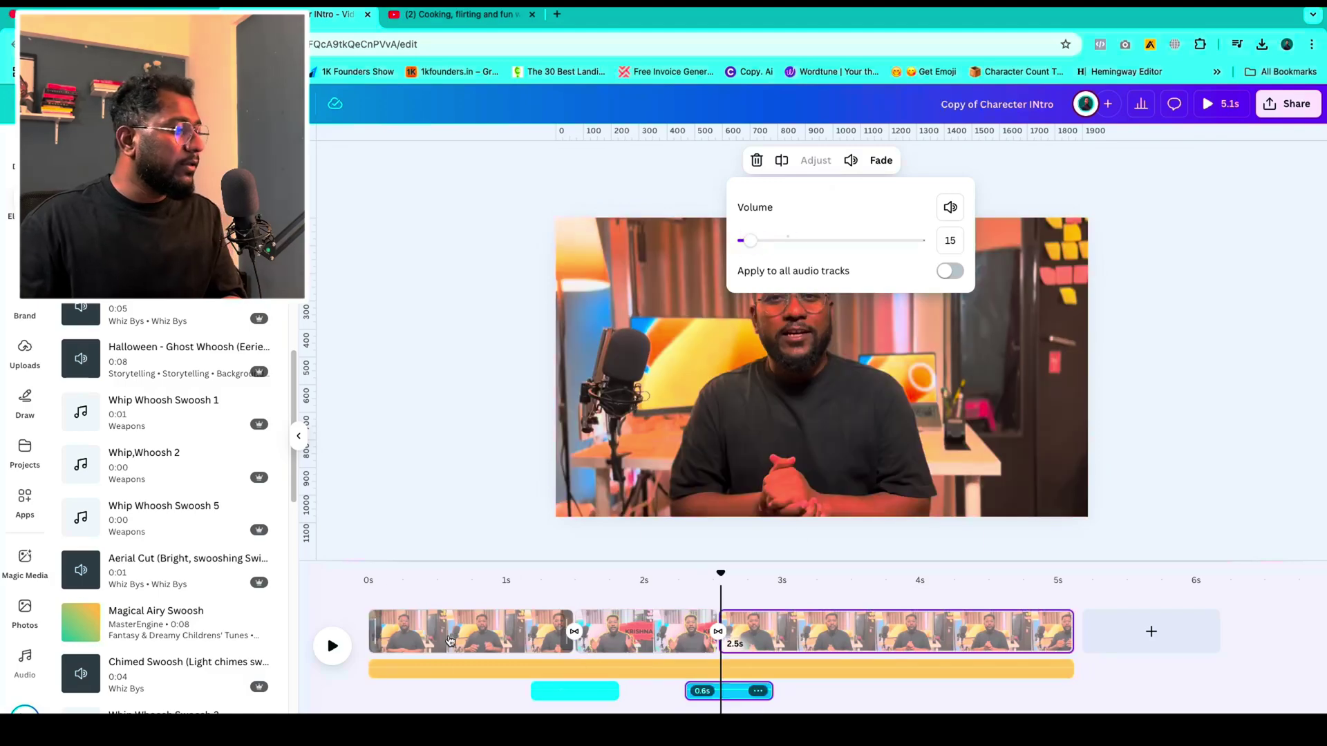
# Step: Select the background music track and check the transition points at 1.4 and 2.5 seconds on the timeline
pyautogui.click(445, 673)
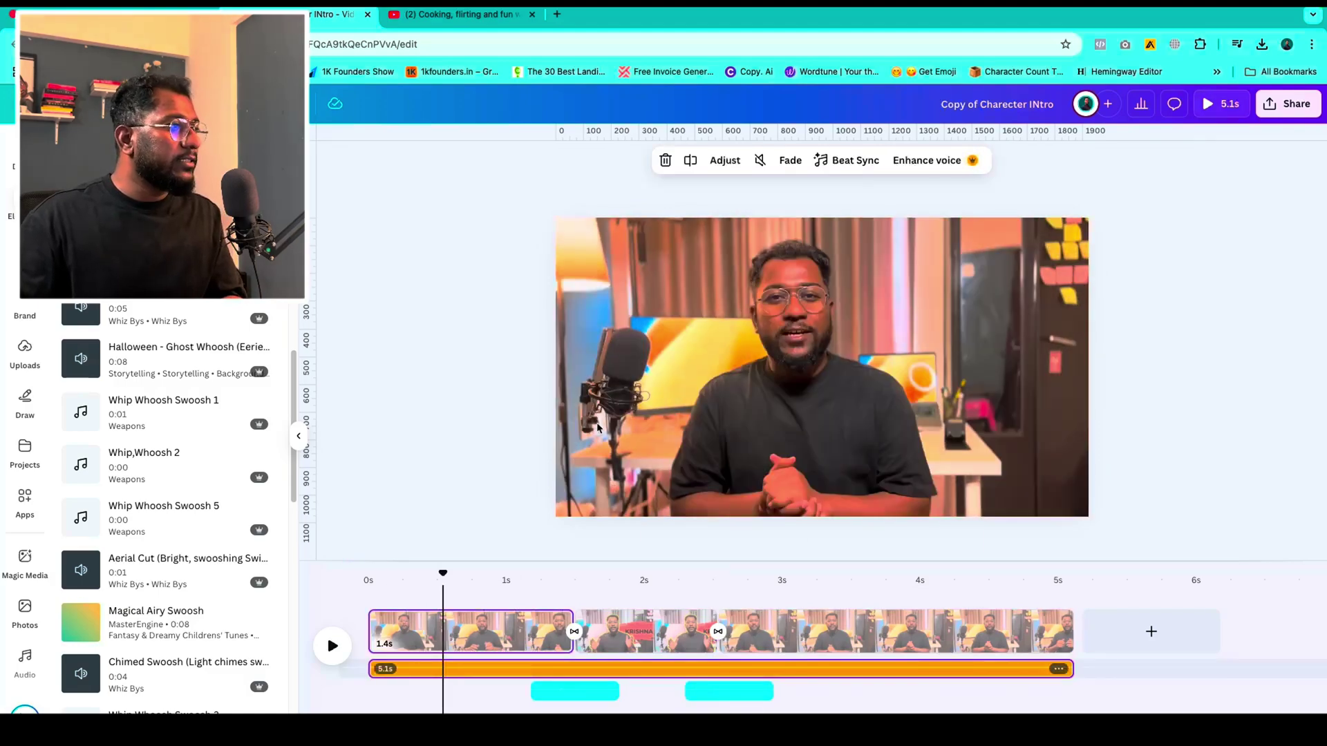
pyautogui.moveTo(442, 575); pyautogui.dragTo(571, 577)
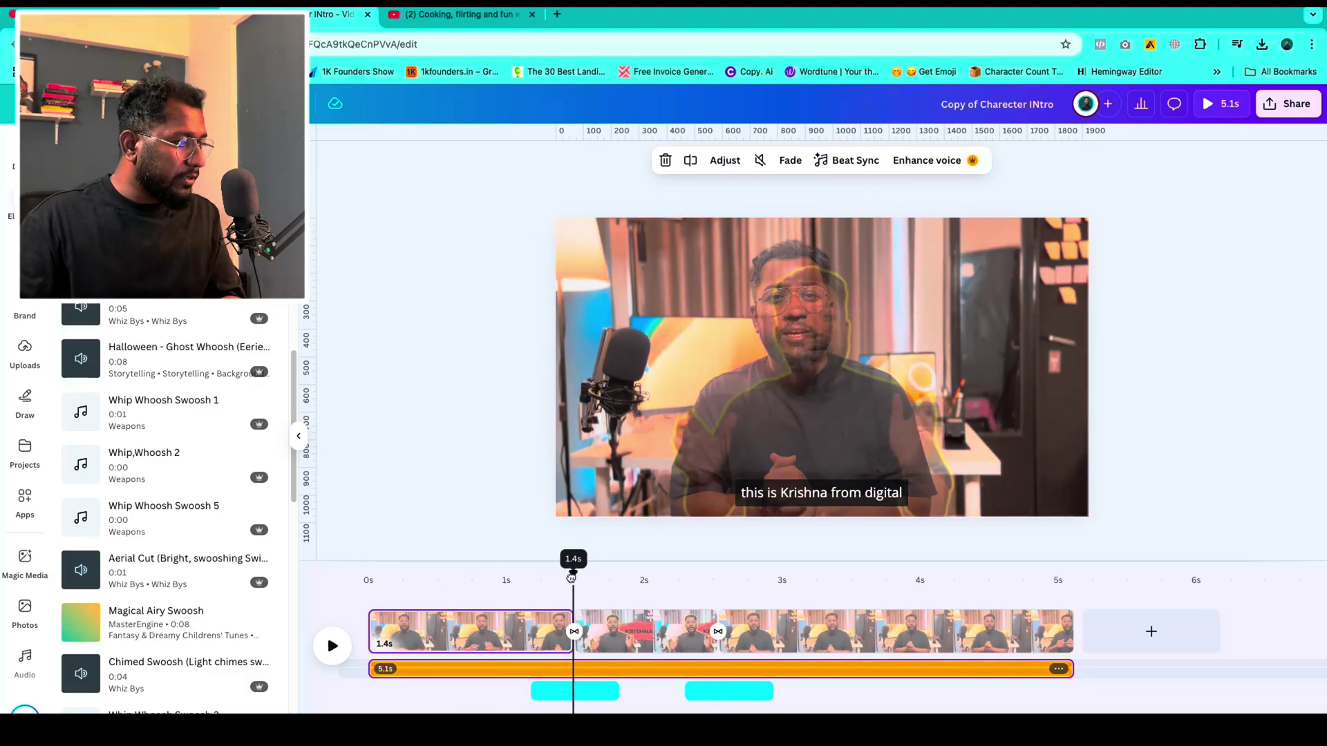
pyautogui.moveTo(623, 581); pyautogui.dragTo(717, 582)
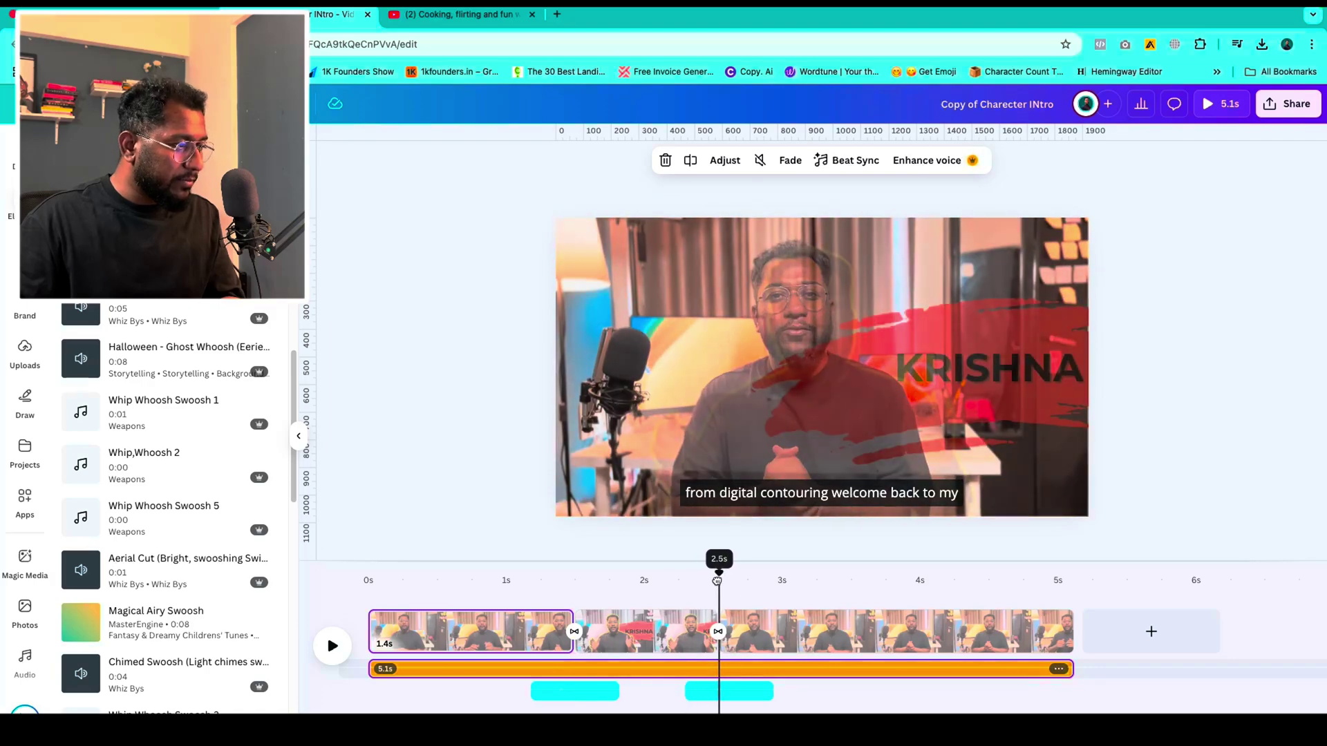
# Step: Split the background music track at 2.5 s, where the freeze frame transitions into the final clip
pyautogui.click(731, 632)
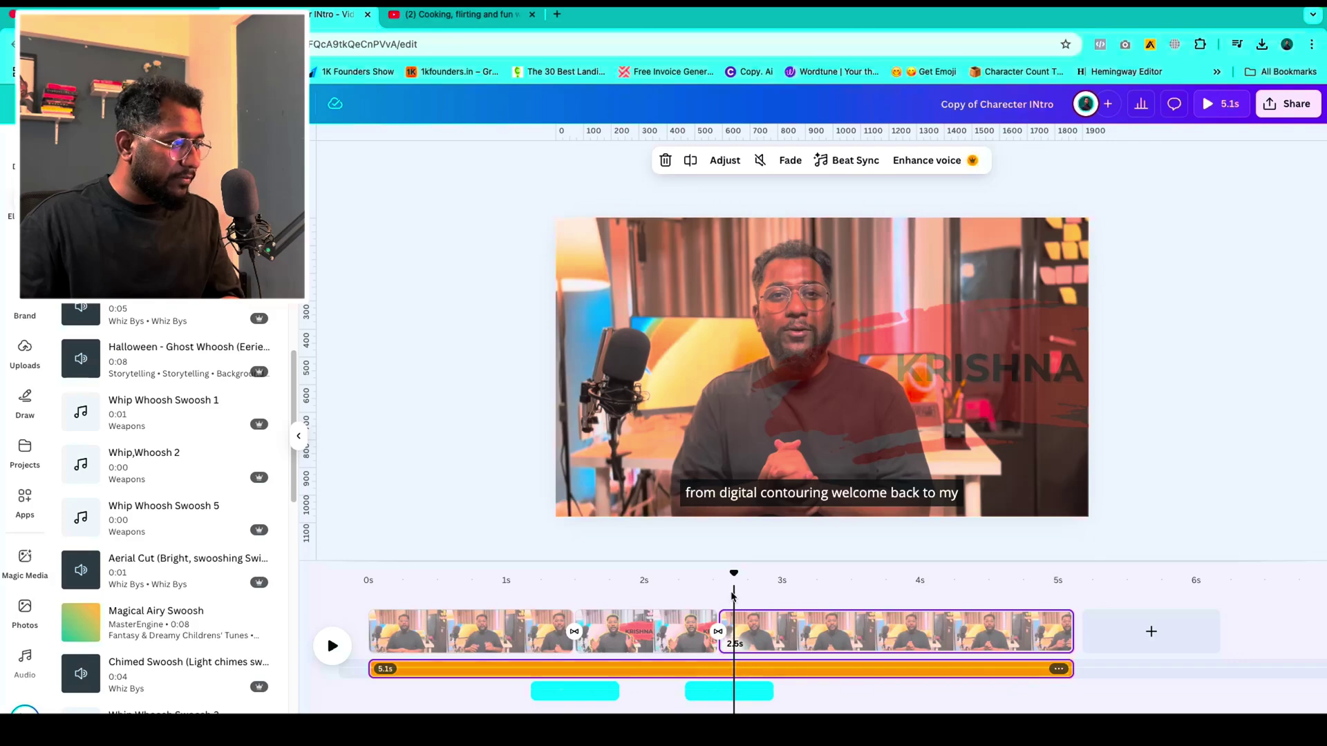
pyautogui.moveTo(728, 577); pyautogui.dragTo(717, 579)
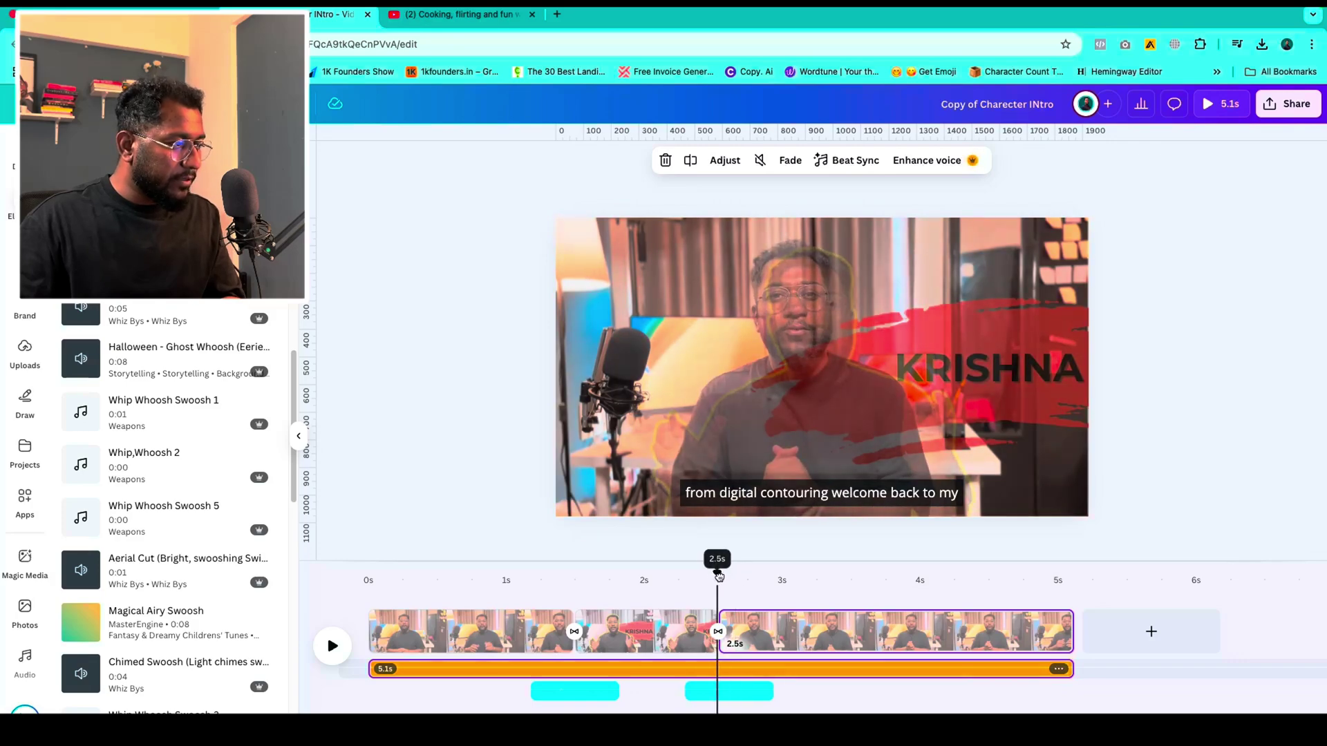
pyautogui.rightClick(720, 667)
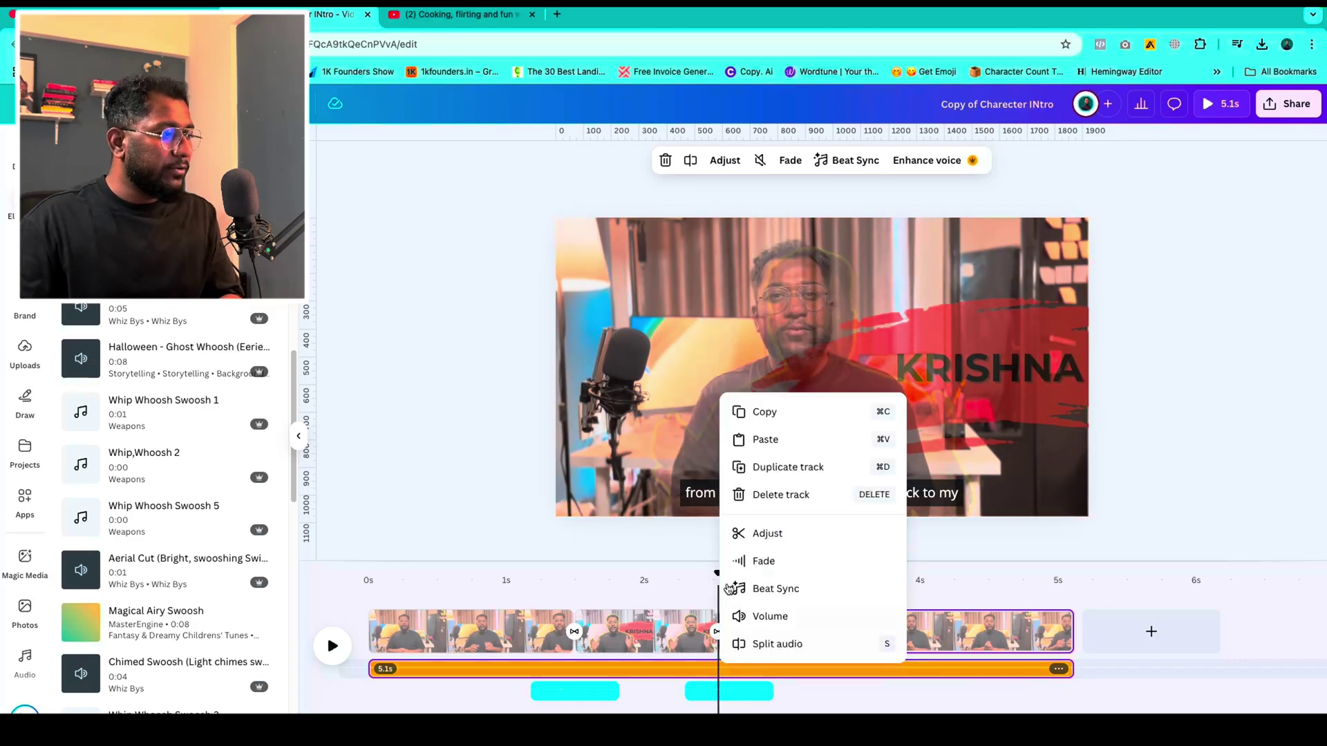
pyautogui.click(743, 644)
# Step: Unmute the first part of the split background music and set its volume to 33
pyautogui.click(629, 577)
pyautogui.moveTo(629, 577)
pyautogui.mouseDown()
pyautogui.moveTo(590, 579)
pyautogui.moveTo(631, 582)
pyautogui.mouseUp()
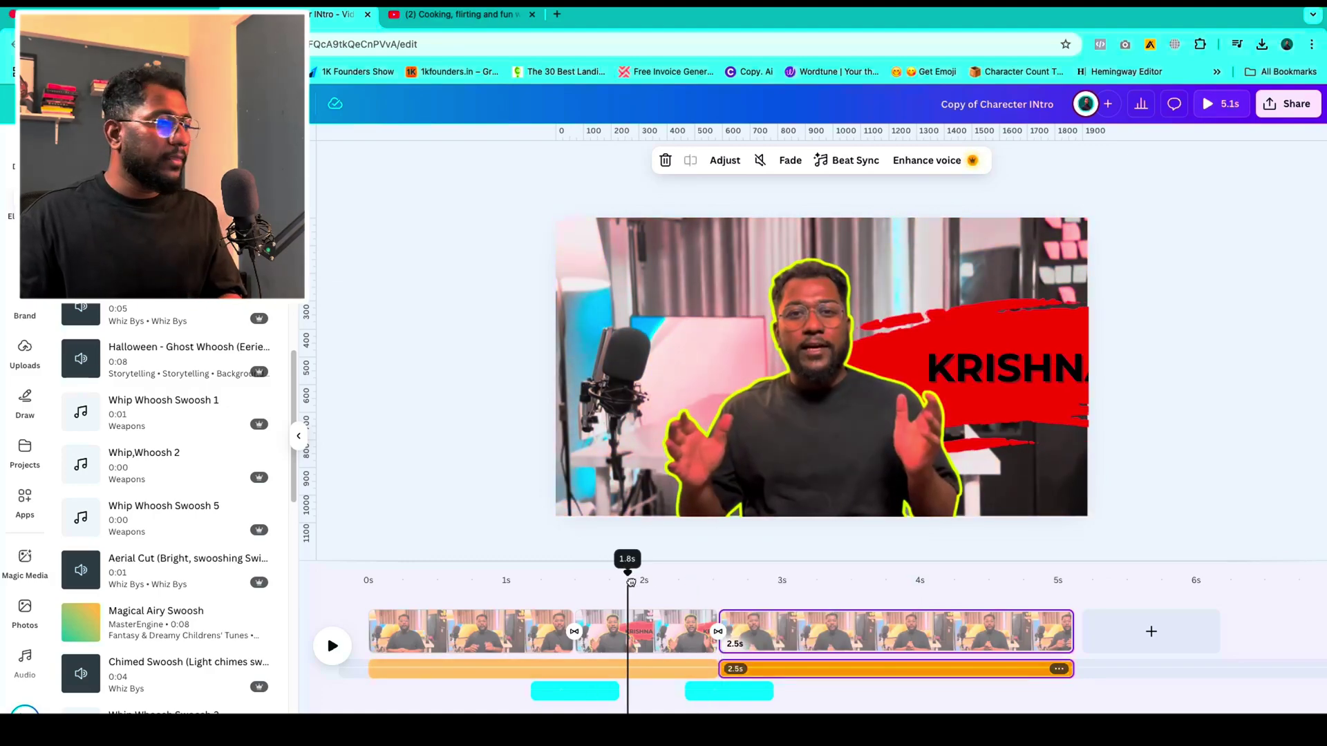
pyautogui.moveTo(631, 582); pyautogui.dragTo(769, 574)
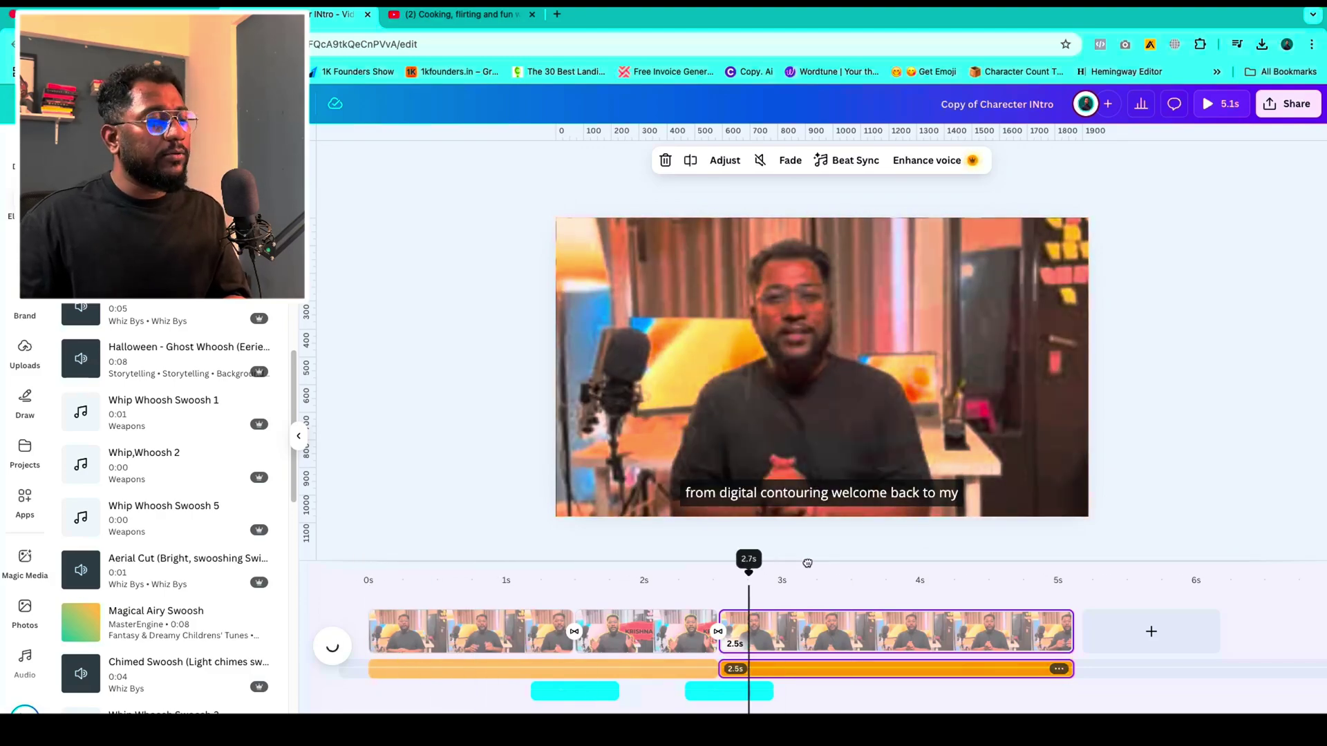
pyautogui.click(504, 565)
pyautogui.click(474, 631)
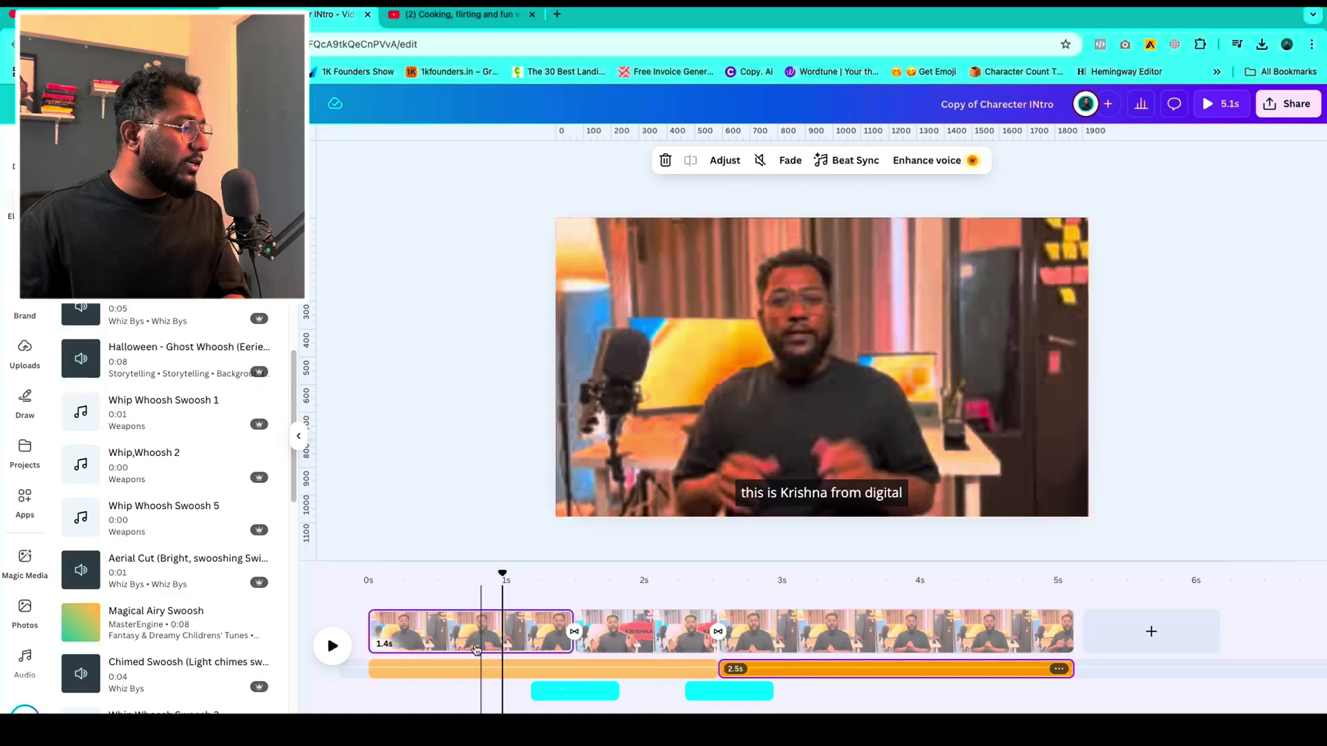
pyautogui.click(761, 161)
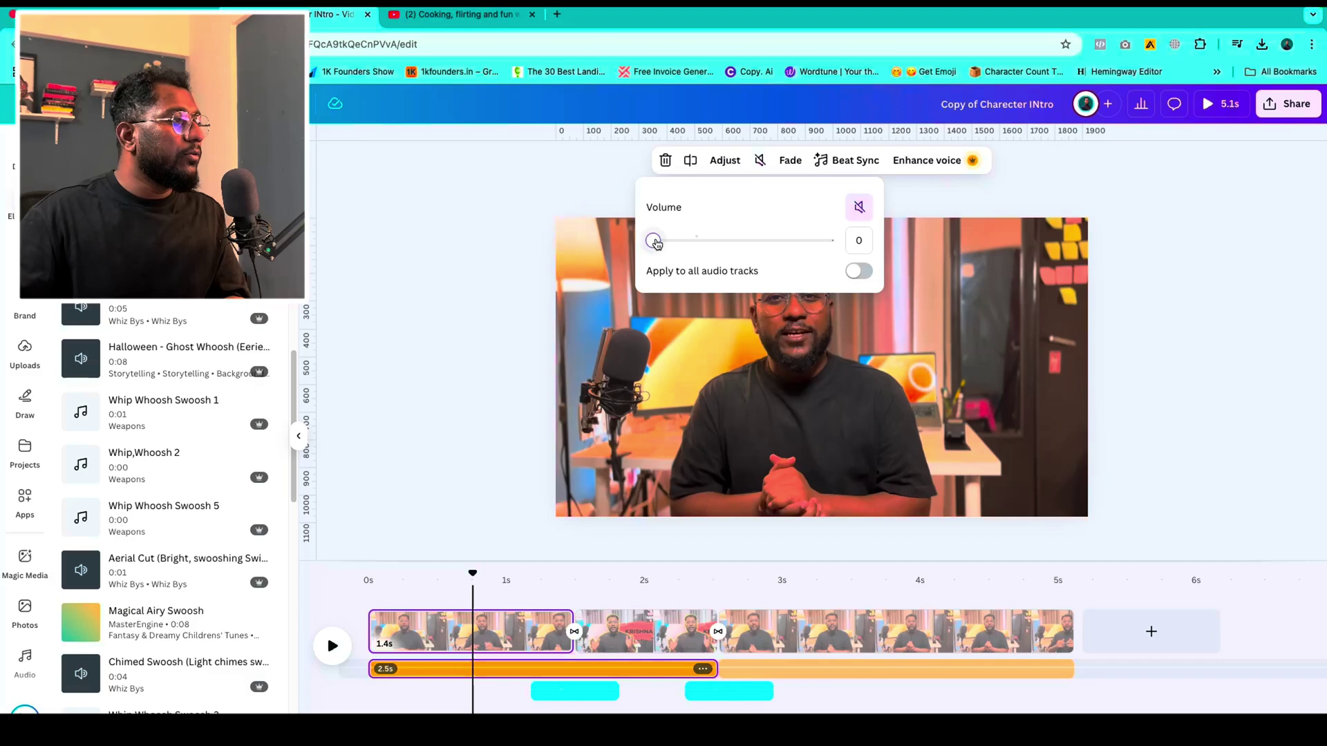
pyautogui.moveTo(655, 241)
pyautogui.mouseDown()
pyautogui.moveTo(696, 241)
pyautogui.moveTo(678, 240)
pyautogui.mouseUp()
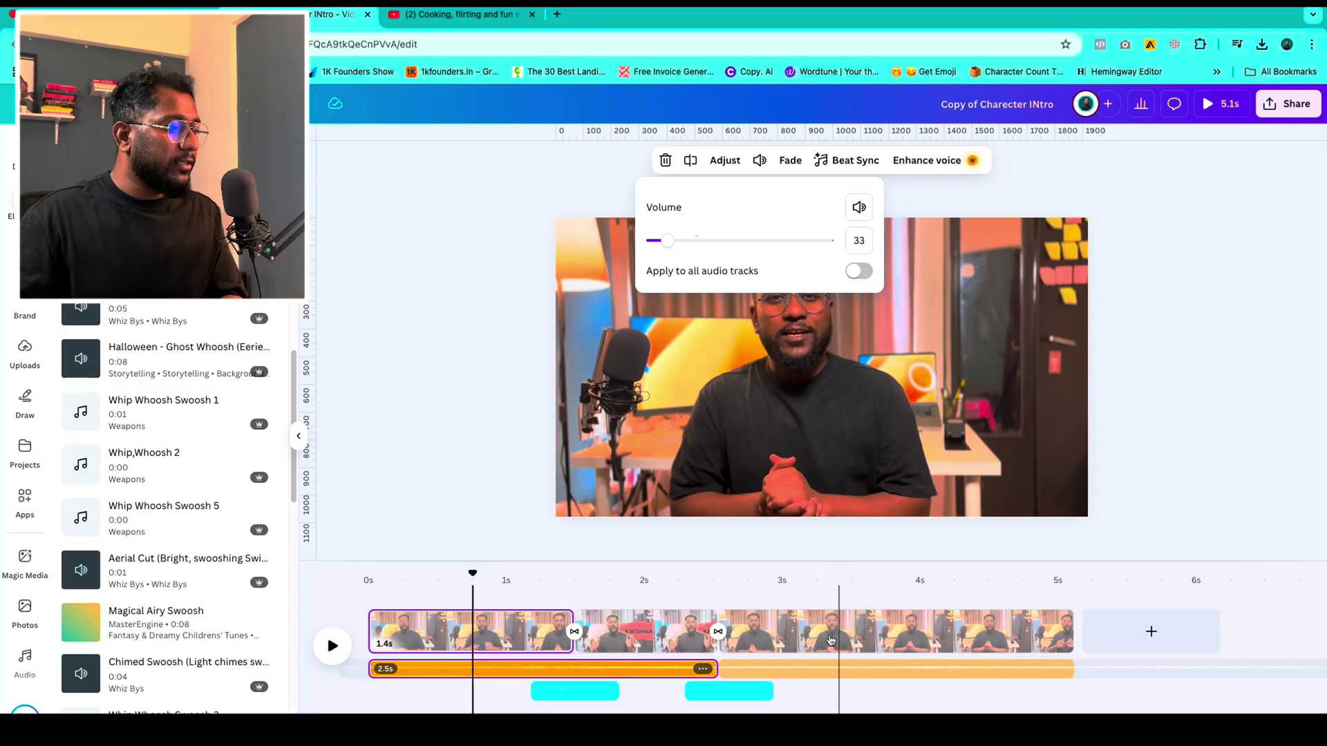
# Step: Unmute the second part of the split background music and set its volume to 34
pyautogui.click(829, 660)
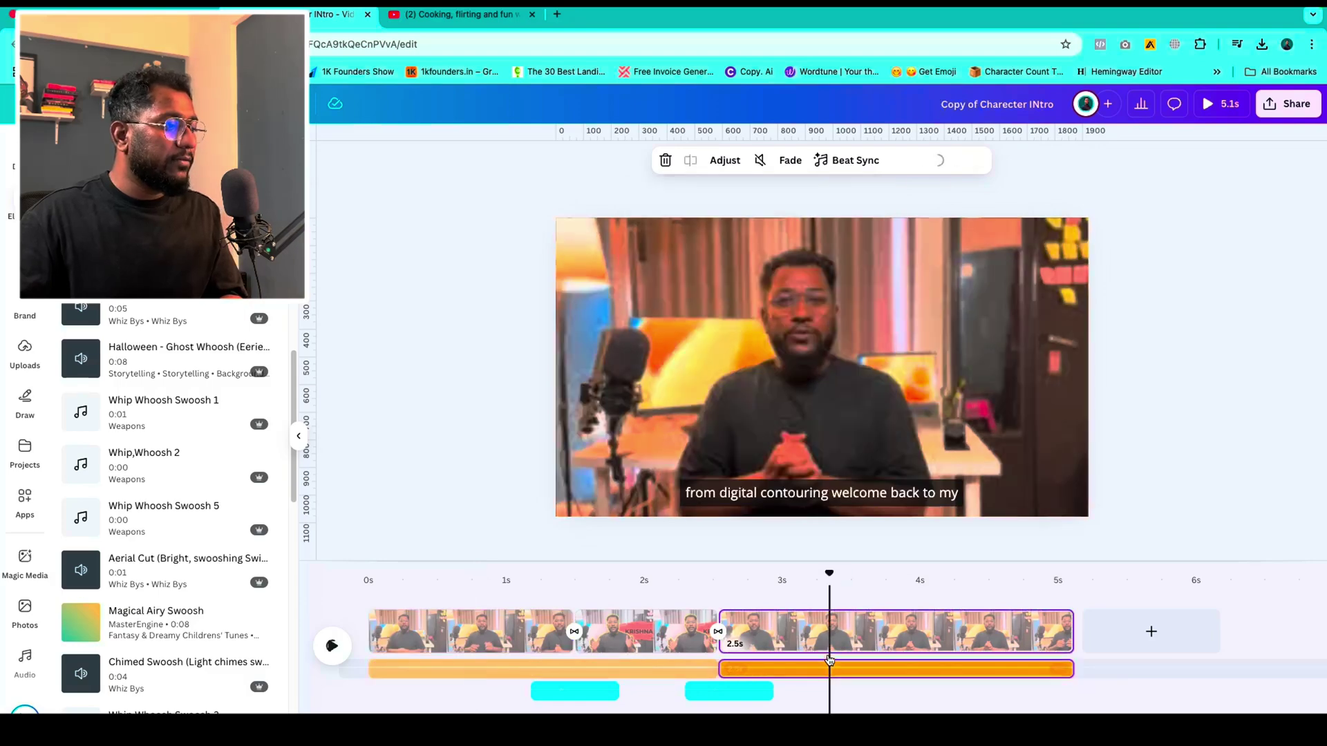
pyautogui.click(759, 159)
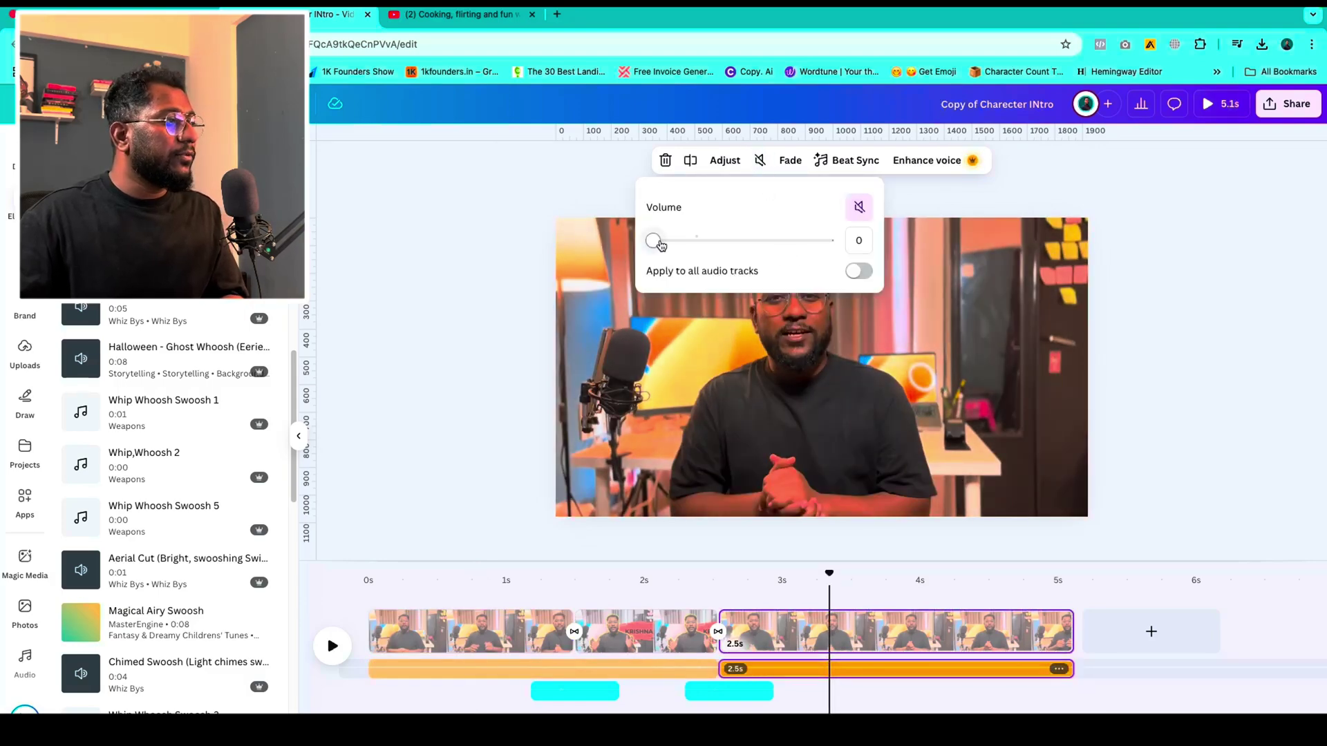
pyautogui.moveTo(653, 240)
pyautogui.mouseDown()
pyautogui.moveTo(680, 245)
pyautogui.moveTo(666, 241)
pyautogui.mouseUp()
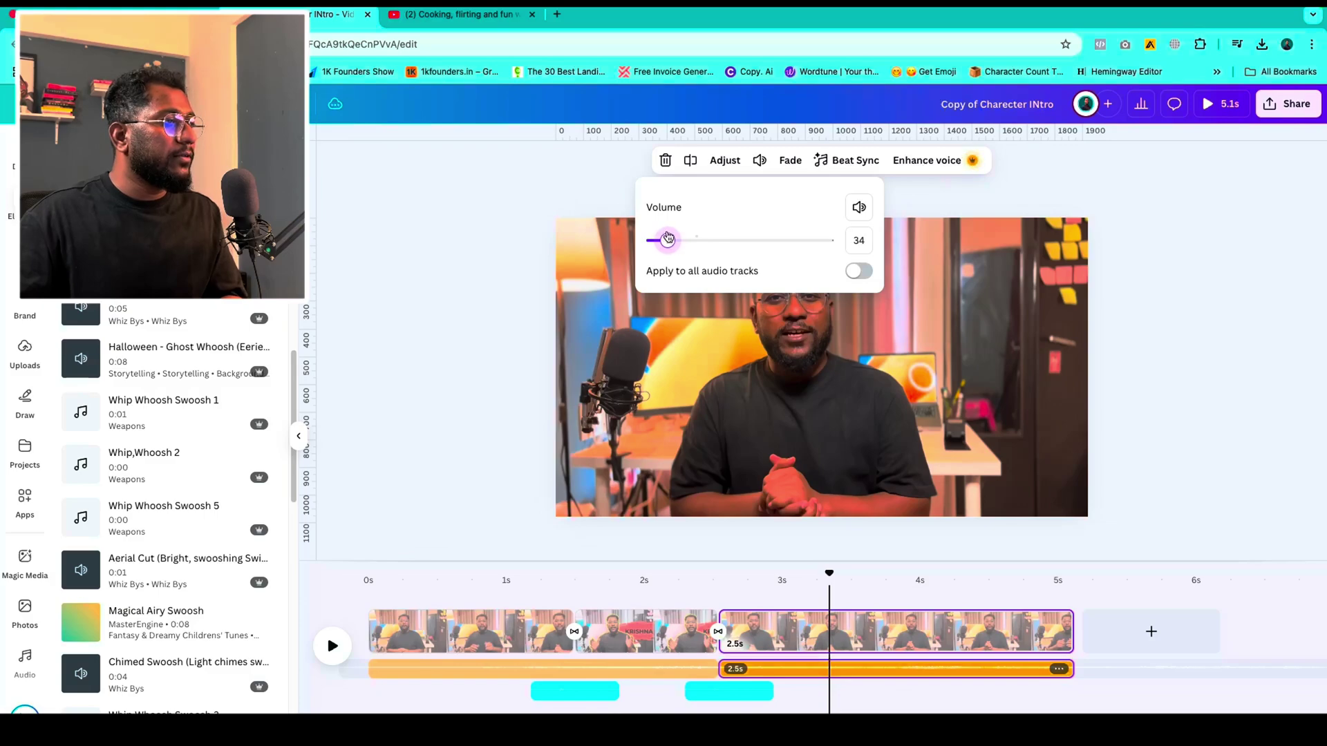
# Step: Give the first part of the background music a 0.9 s fade in and a 0.4 s fade out
pyautogui.click(559, 667)
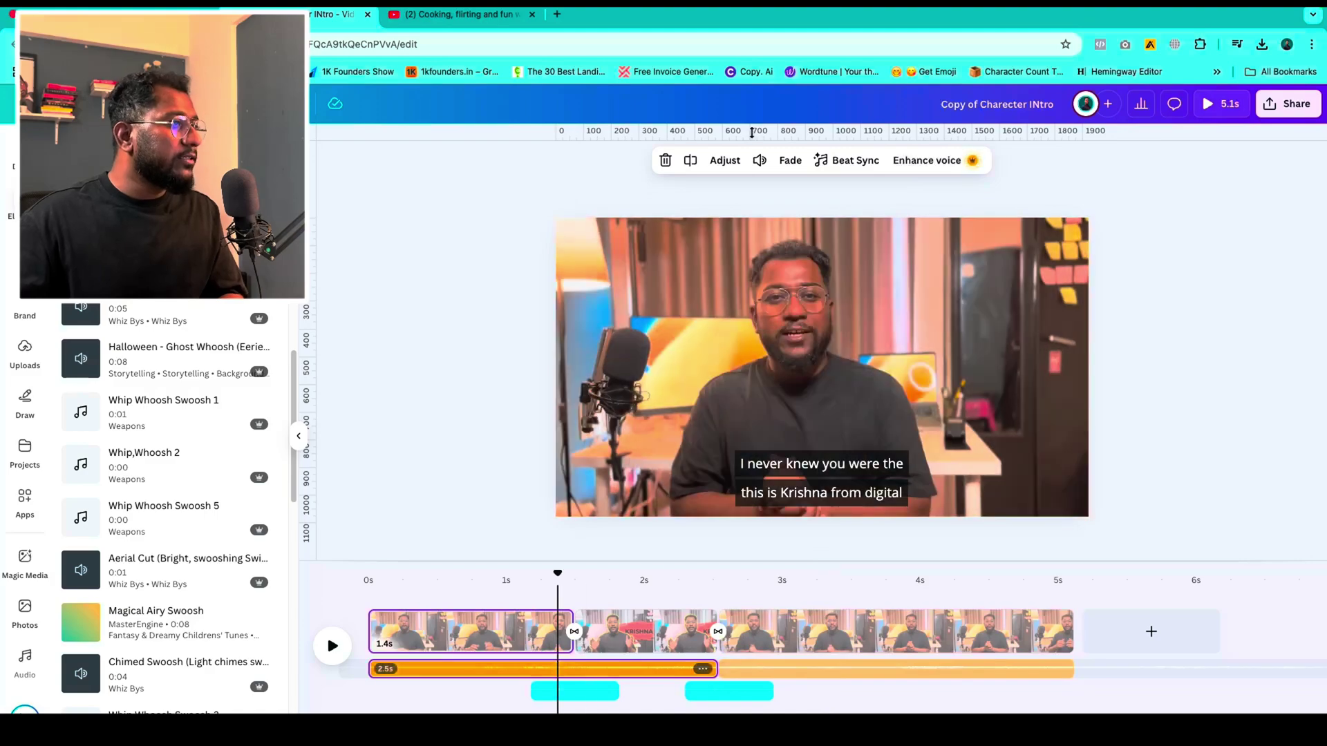
pyautogui.click(789, 161)
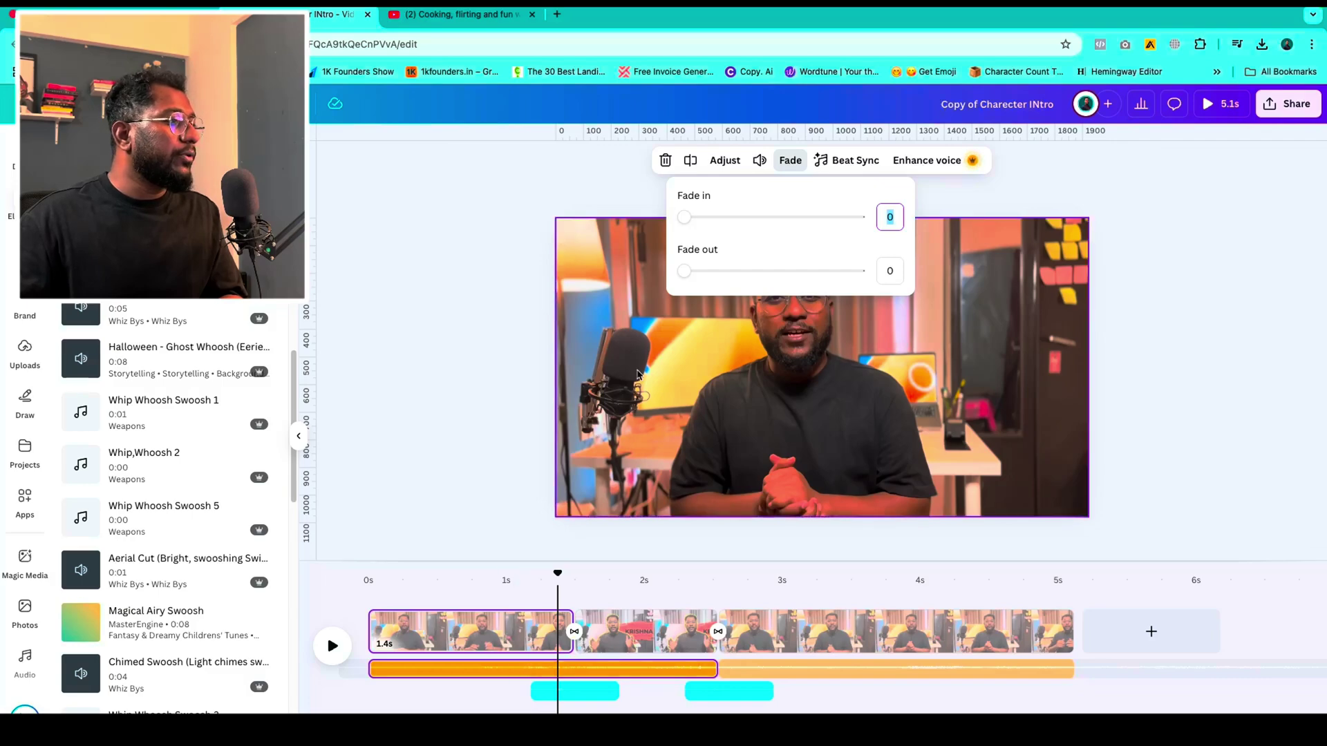
pyautogui.moveTo(686, 218); pyautogui.dragTo(790, 222)
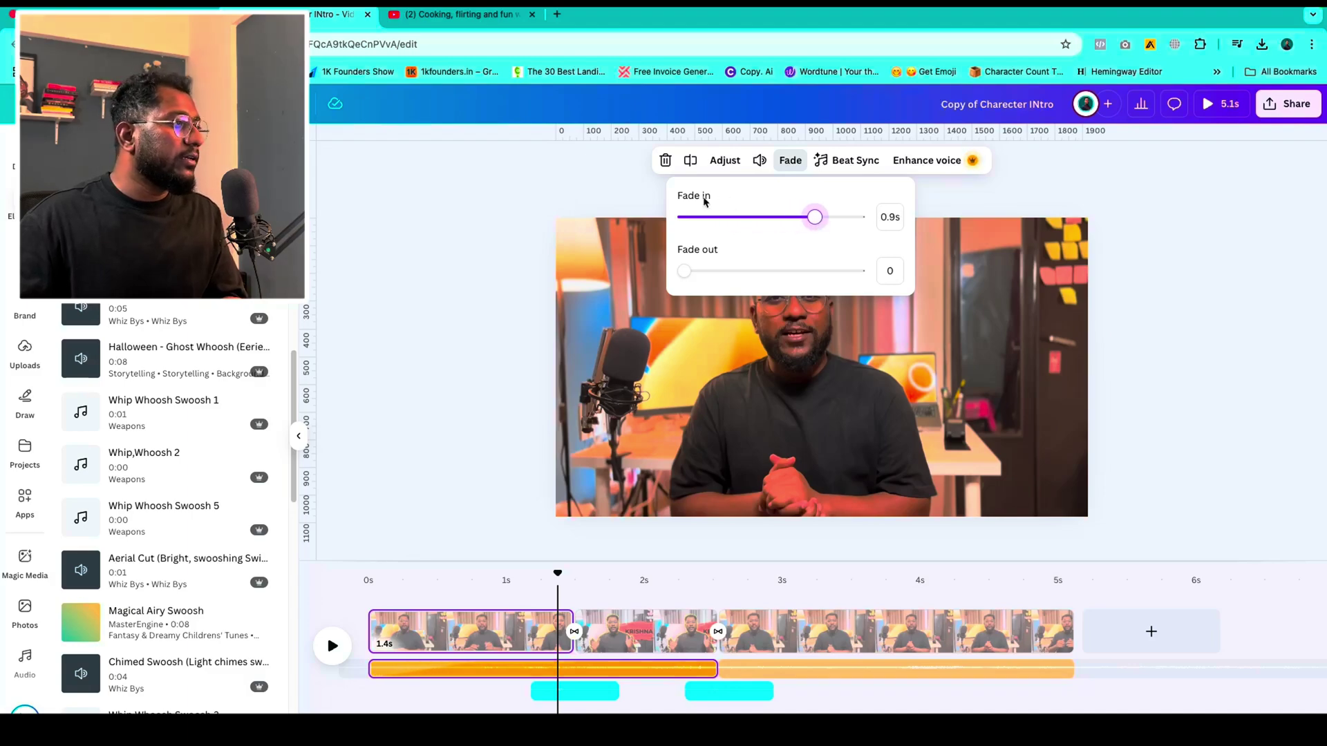
pyautogui.moveTo(685, 272); pyautogui.dragTo(741, 274)
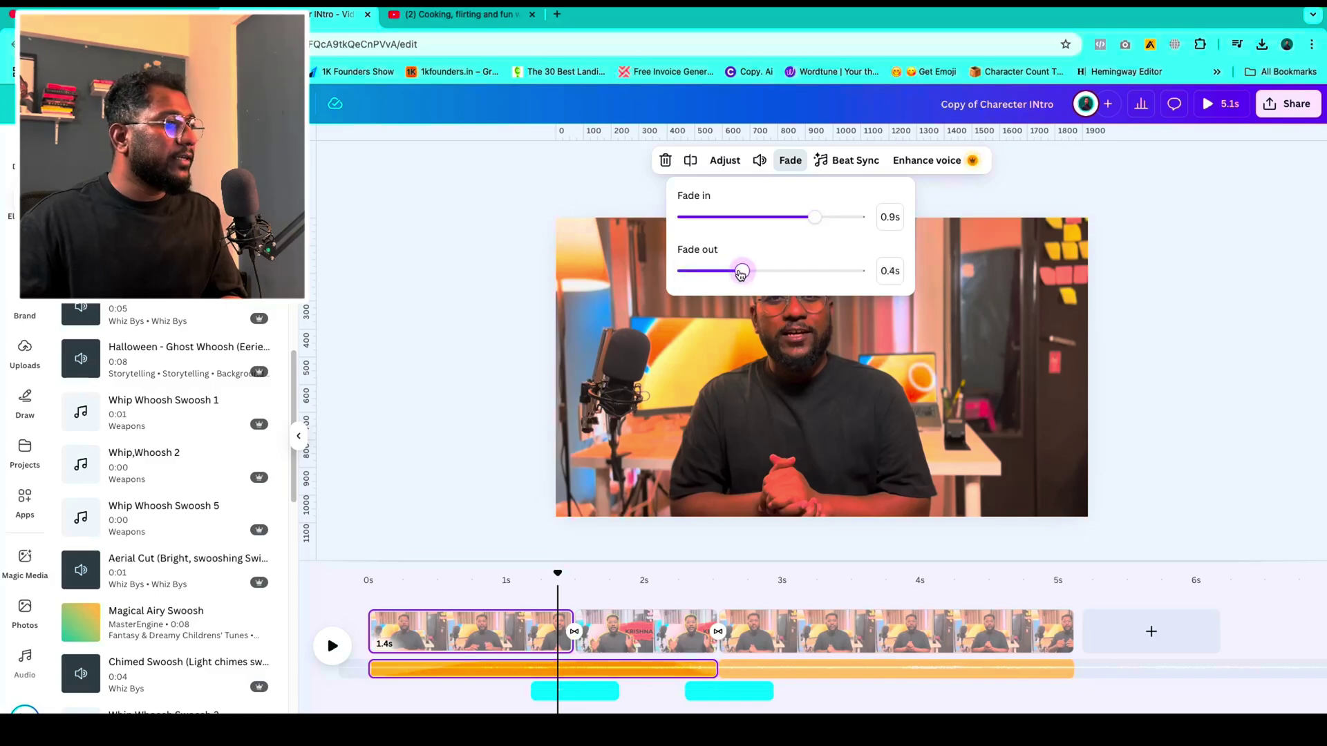
# Step: Play the video from the beginning into the final clip to check the music volume and fades
pyautogui.moveTo(558, 573); pyautogui.dragTo(355, 558)
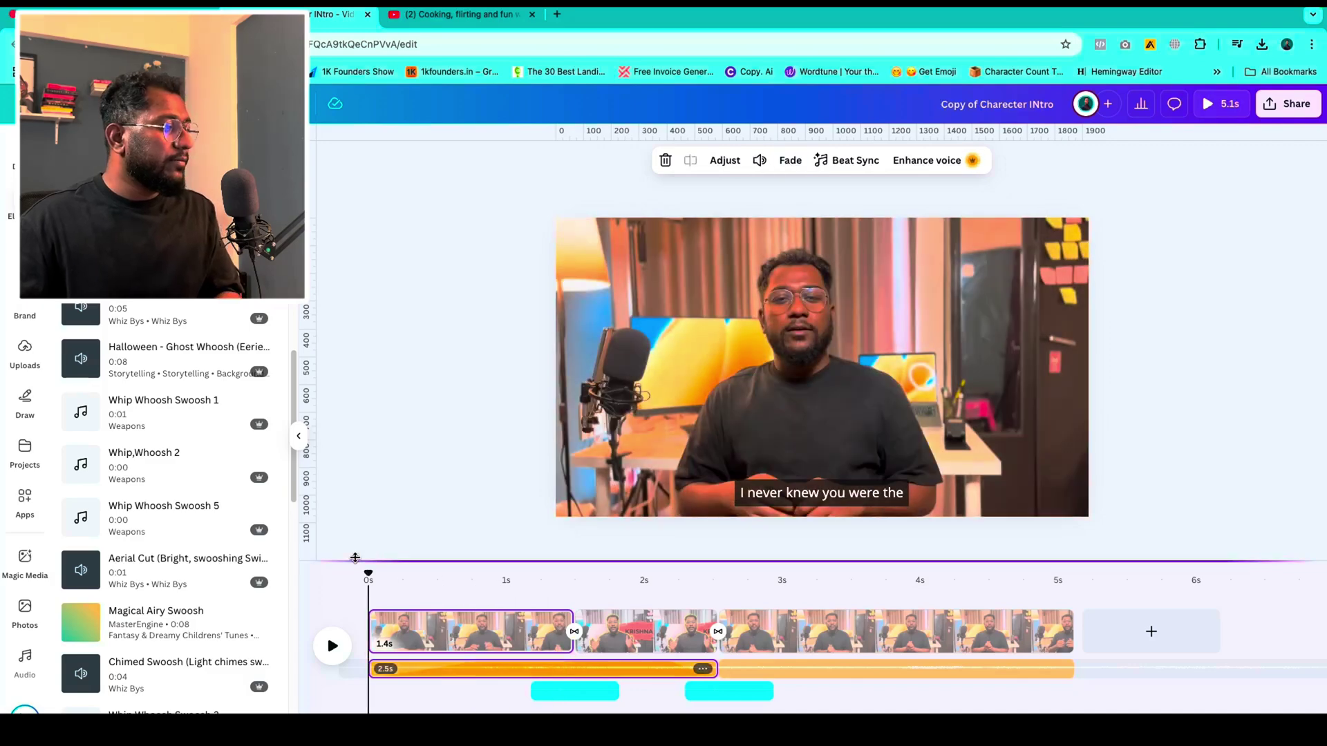
pyautogui.click(333, 646)
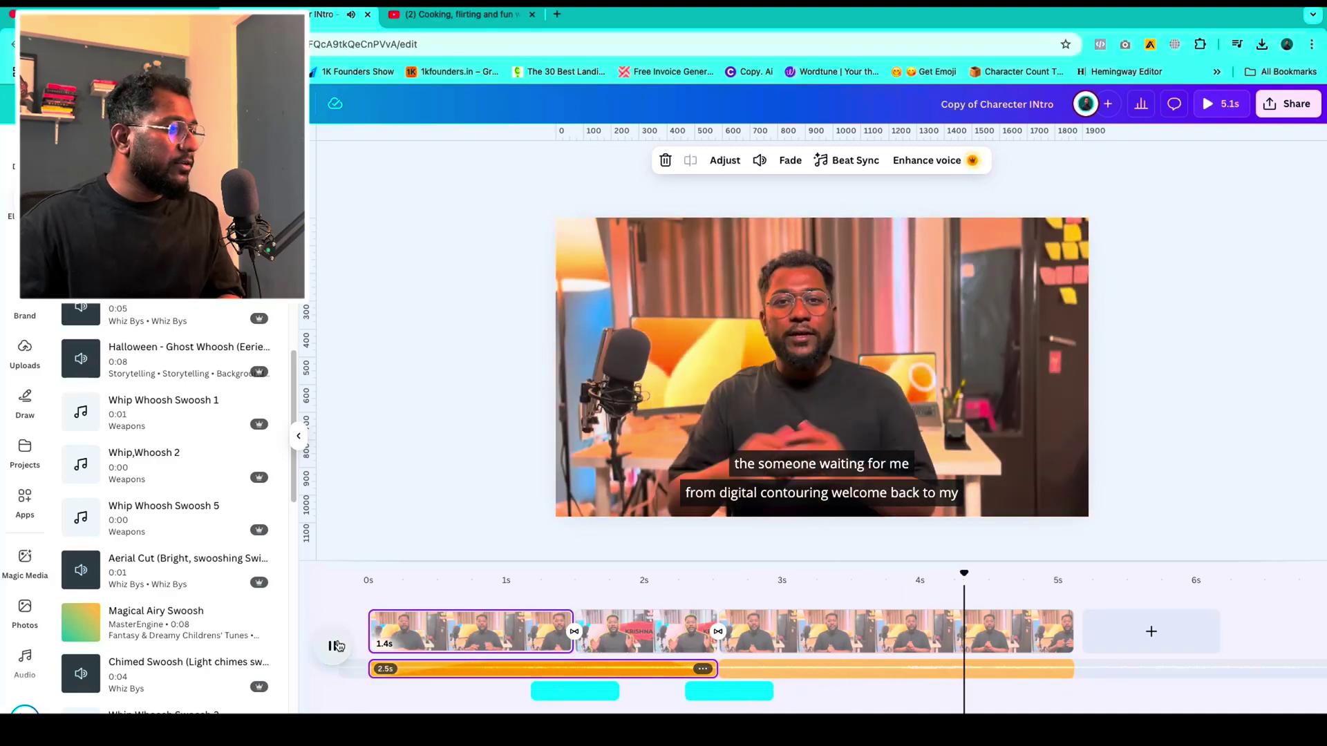
pyautogui.click(336, 645)
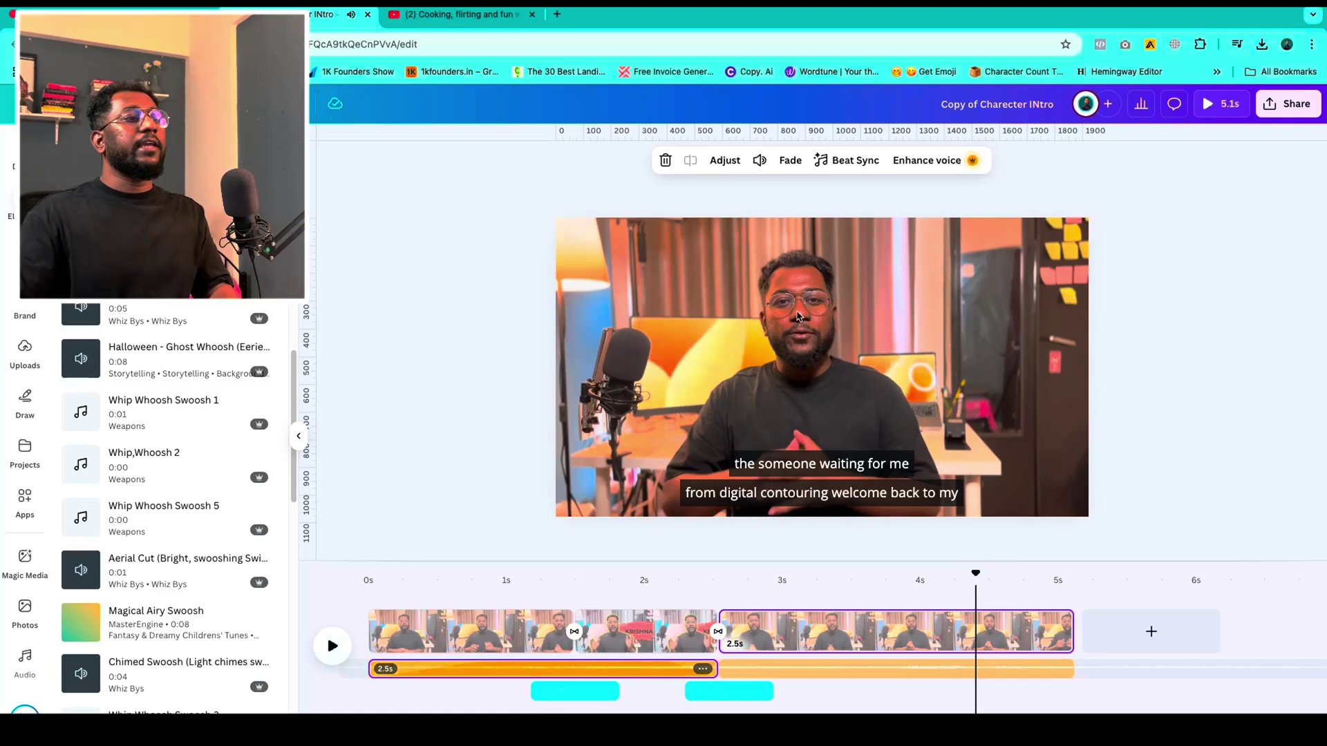